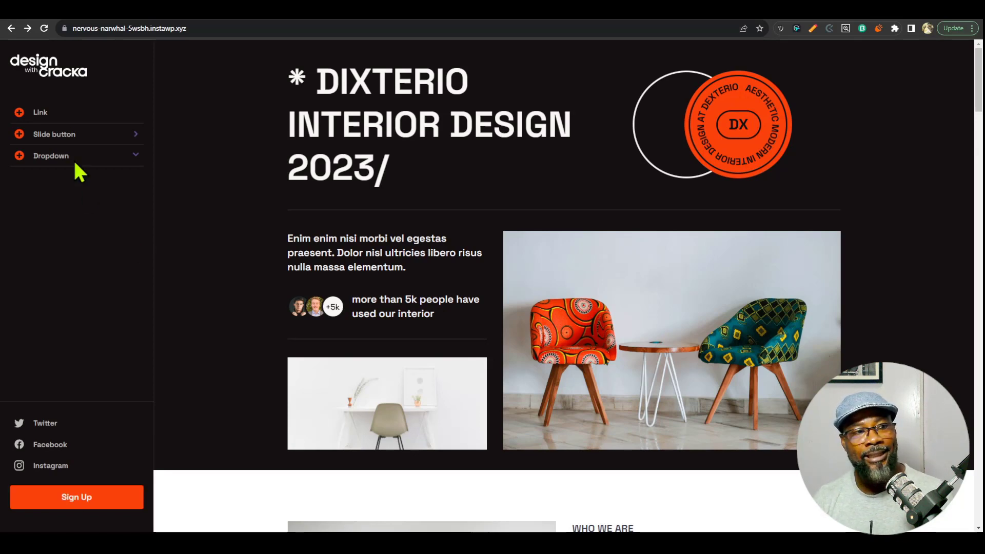
Try the Dropdown and Slide button items in the Dixterio sidebar menu, and return to the home menu level.
left_click(125, 162)
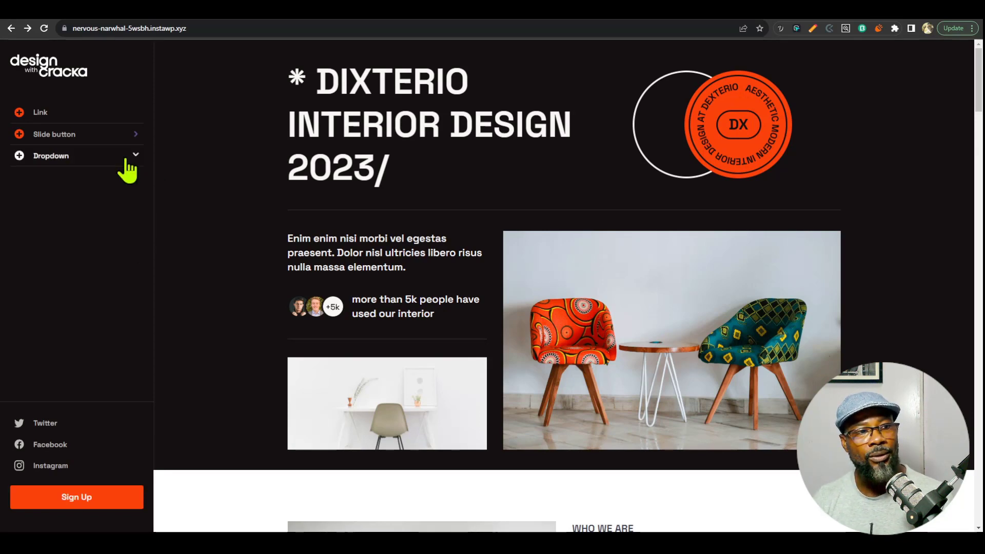
left_click(121, 131)
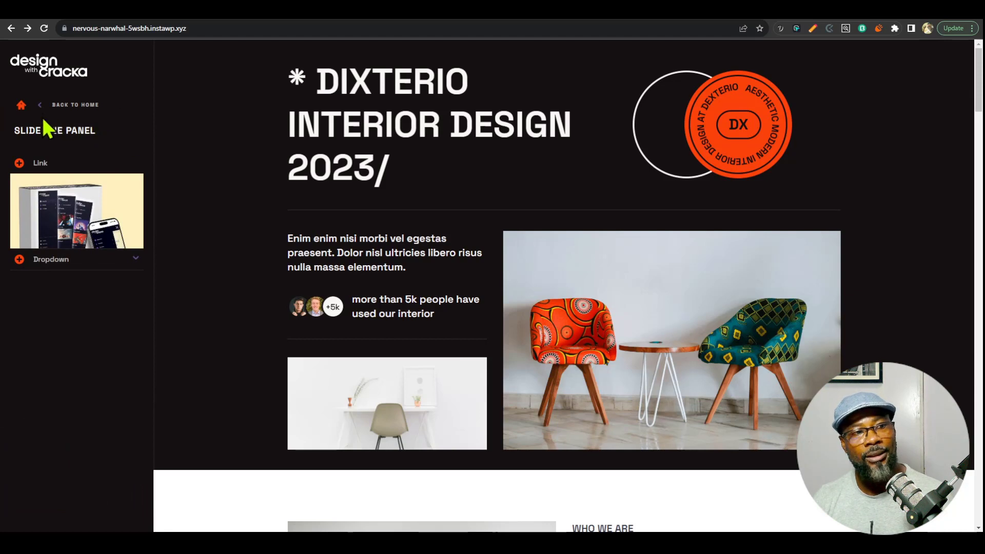
left_click(125, 136)
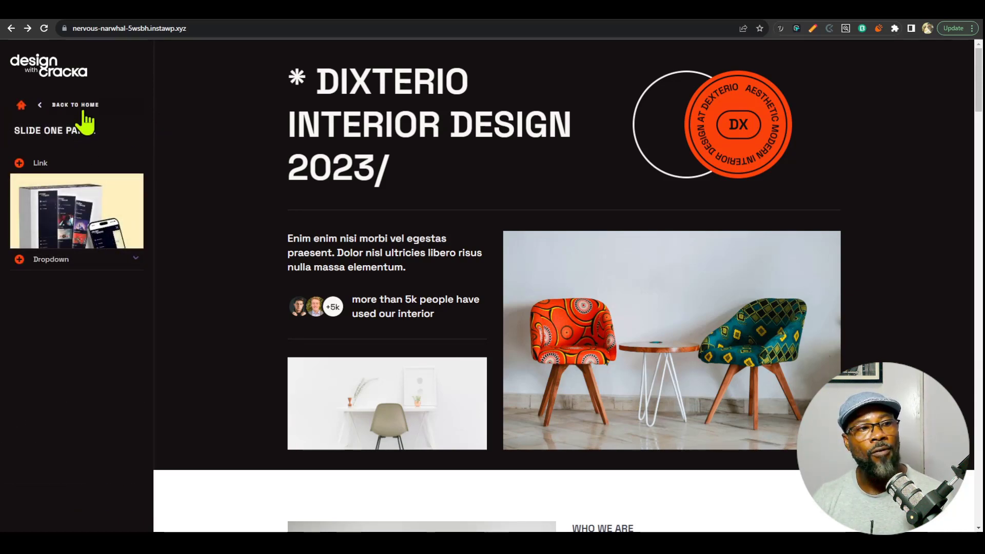
left_click(84, 113)
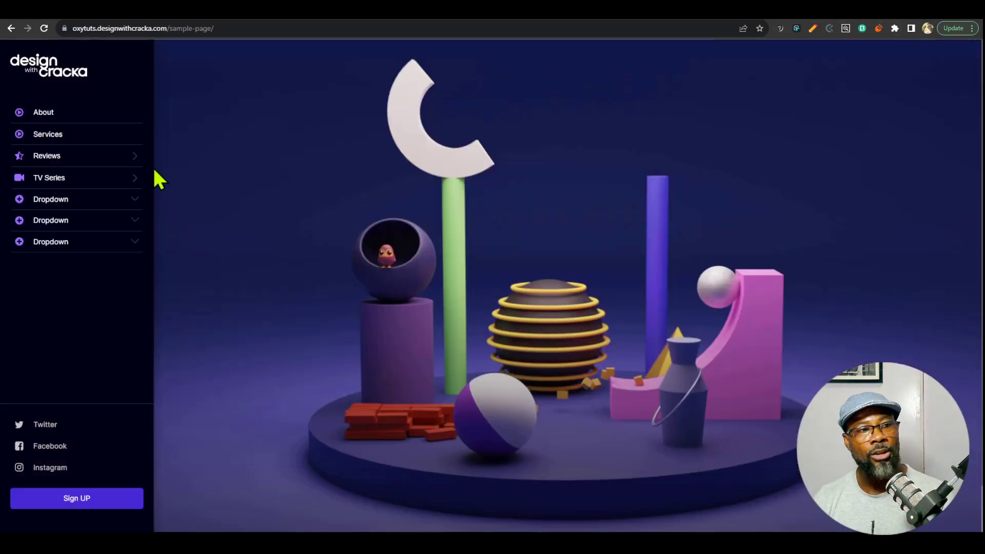
On the sample page demo, browse the Reviews submenu through Marvel, DC and DC Special, and return to the home menu.
left_click(103, 156)
left_click(98, 265)
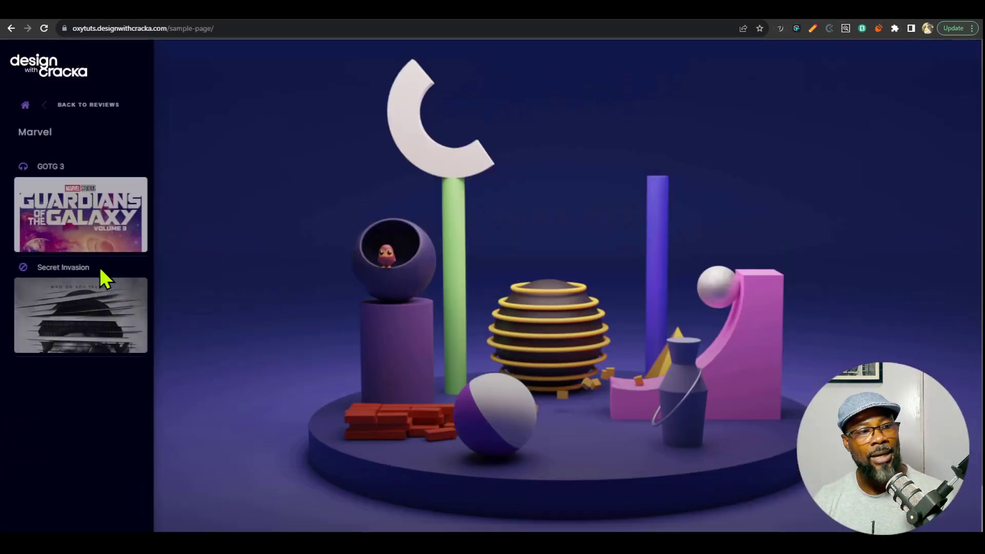
left_click(60, 108)
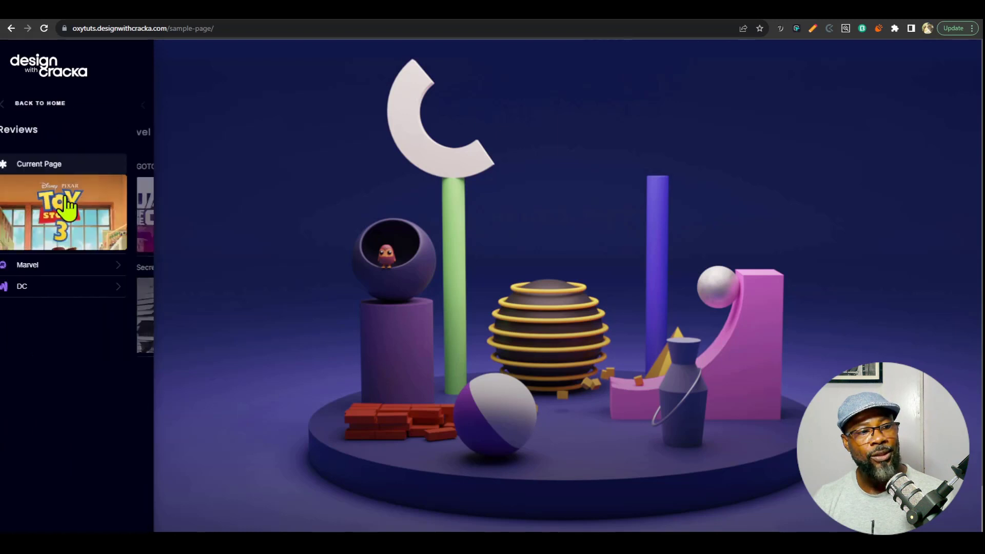
left_click(77, 290)
left_click(72, 367)
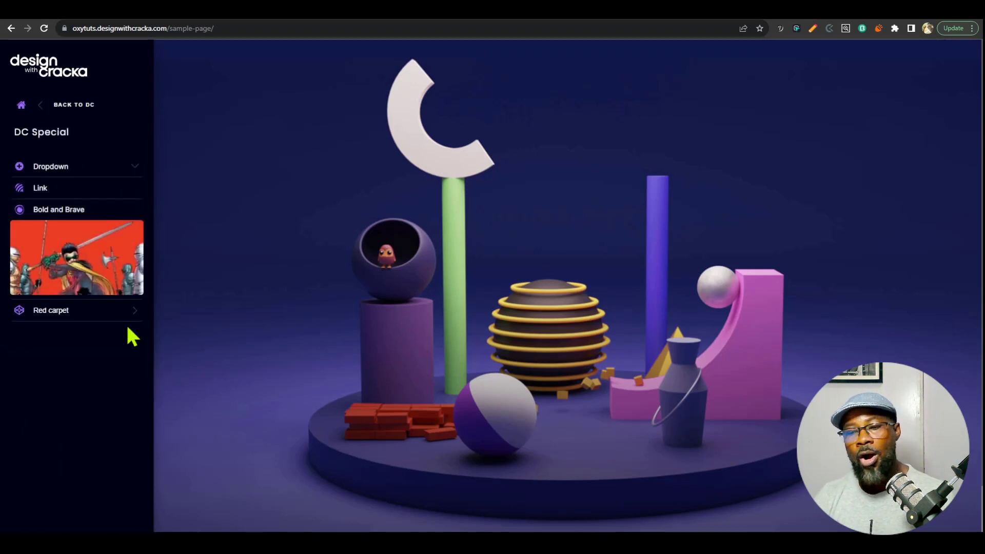
left_click(21, 105)
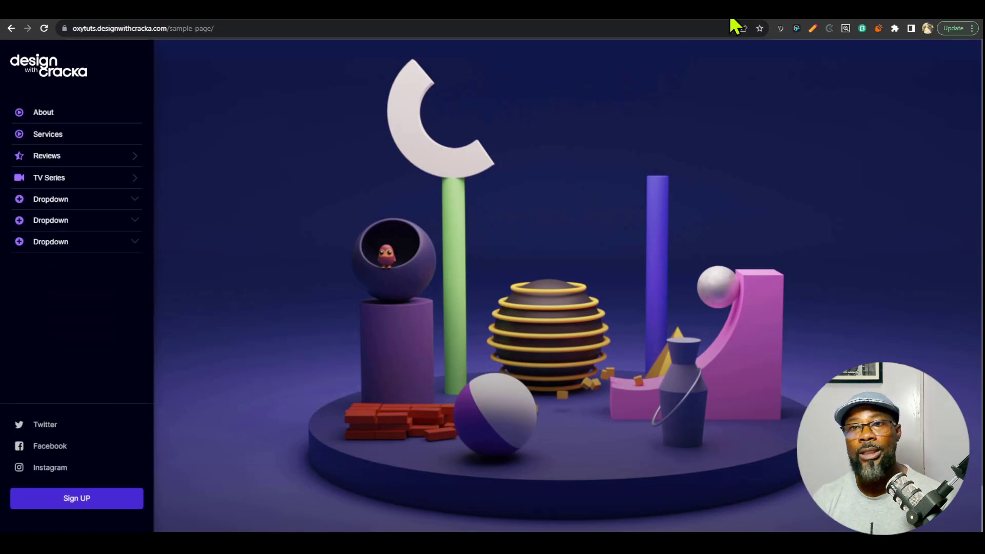
Reopen the Reviews submenu, show its DC panel, and go back to the home menu.
left_click(109, 156)
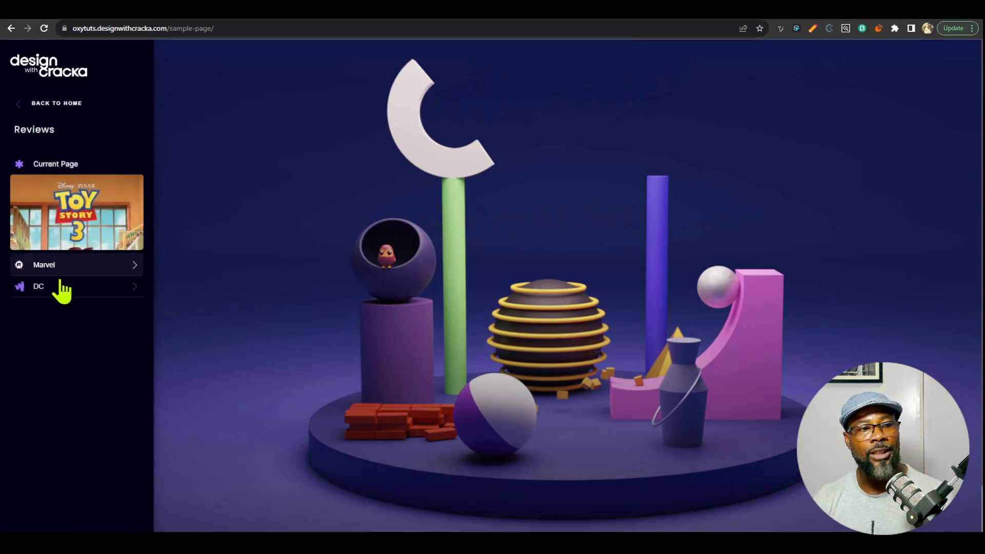
left_click(89, 285)
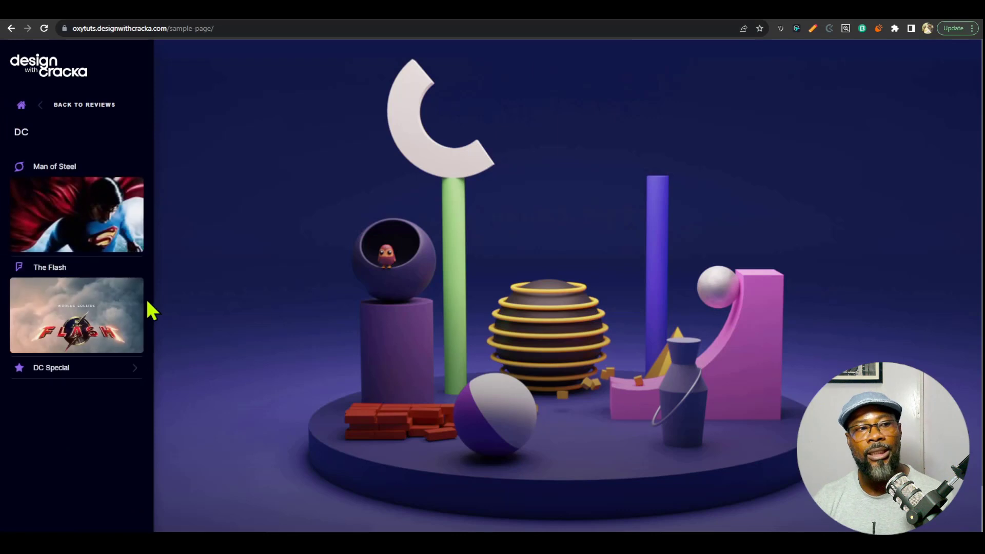
left_click(21, 105)
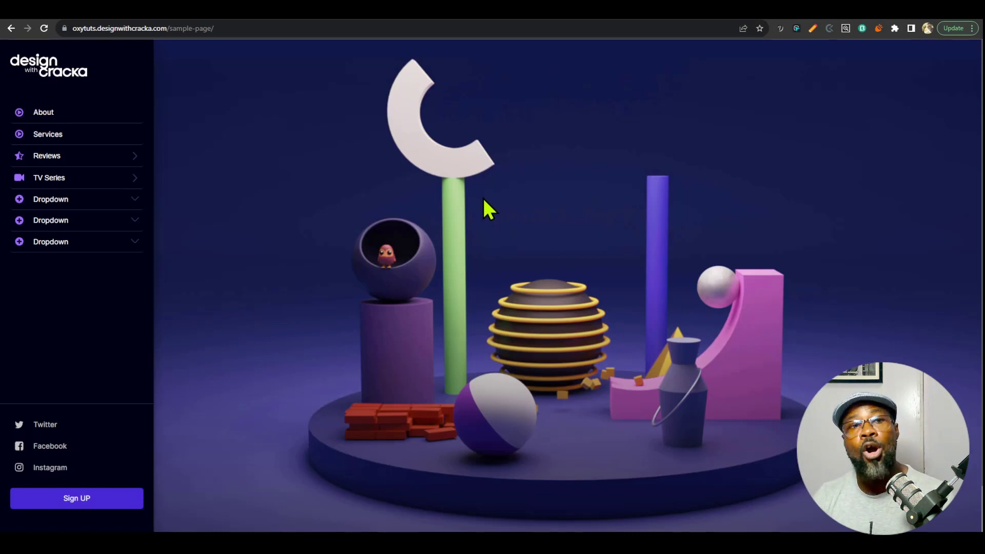
Reload the sample page to check how the sidebar handles the current menu item, and leave the DC Special panel.
left_click_drag(237, 28, 82, 36)
left_click(232, 104)
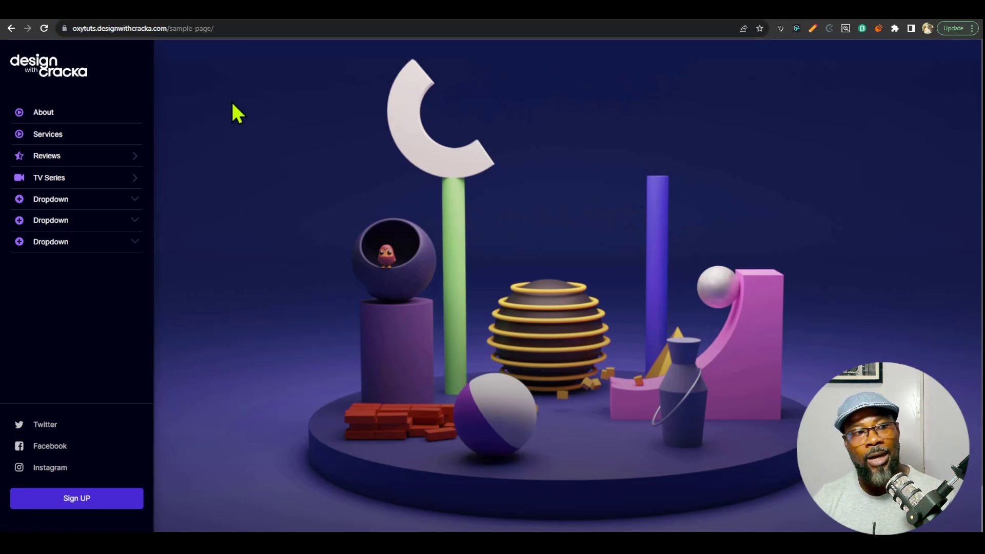
left_click(45, 28)
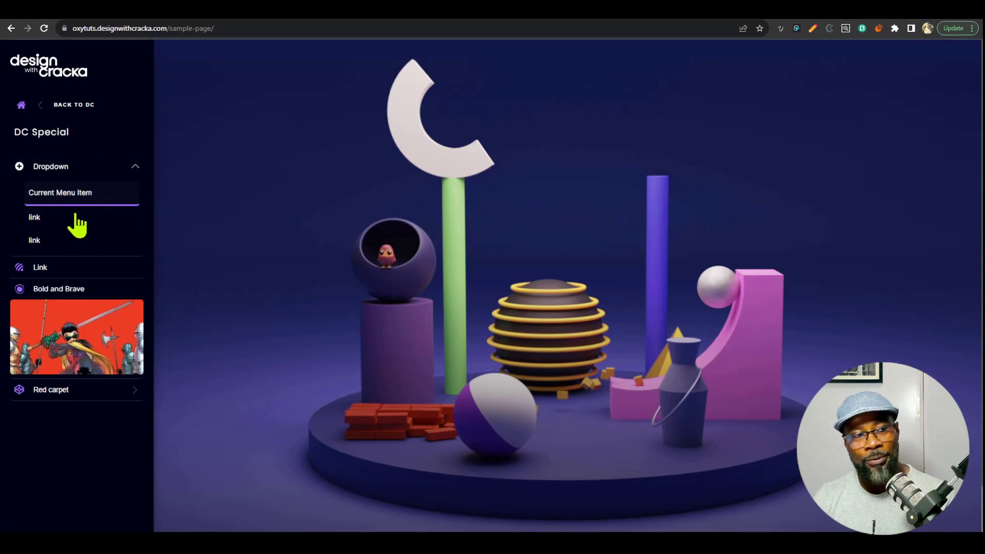
left_click(44, 29)
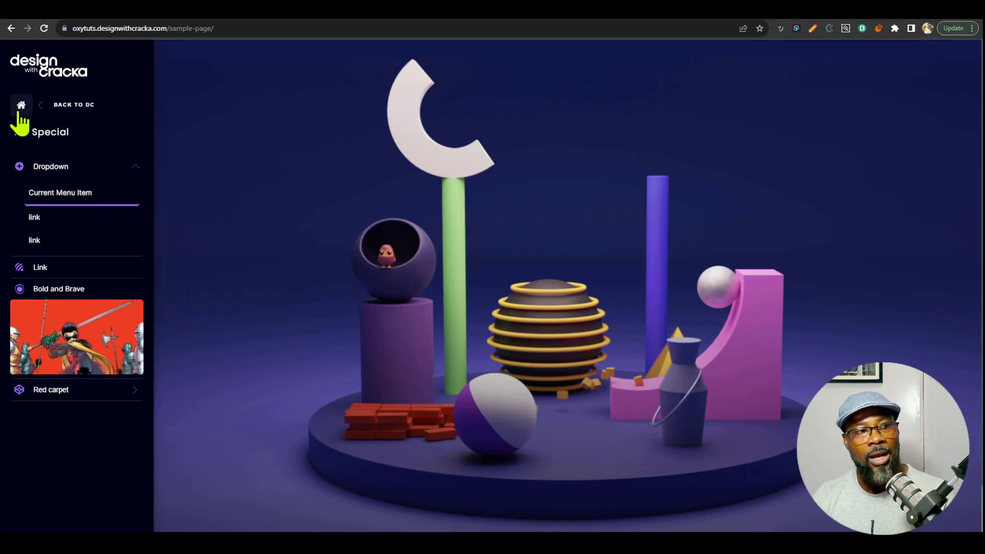
left_click(60, 108)
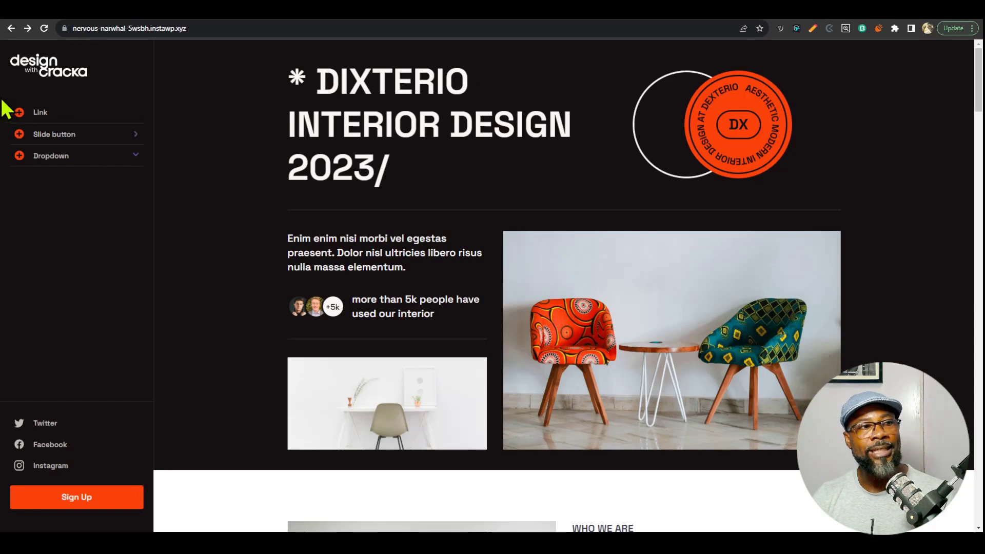
Test keyboard navigation on the Dixterio sidebar: open and close the Slide button panel, and expand Dropdown down to its last link.
key("Tab")
key("Tab")
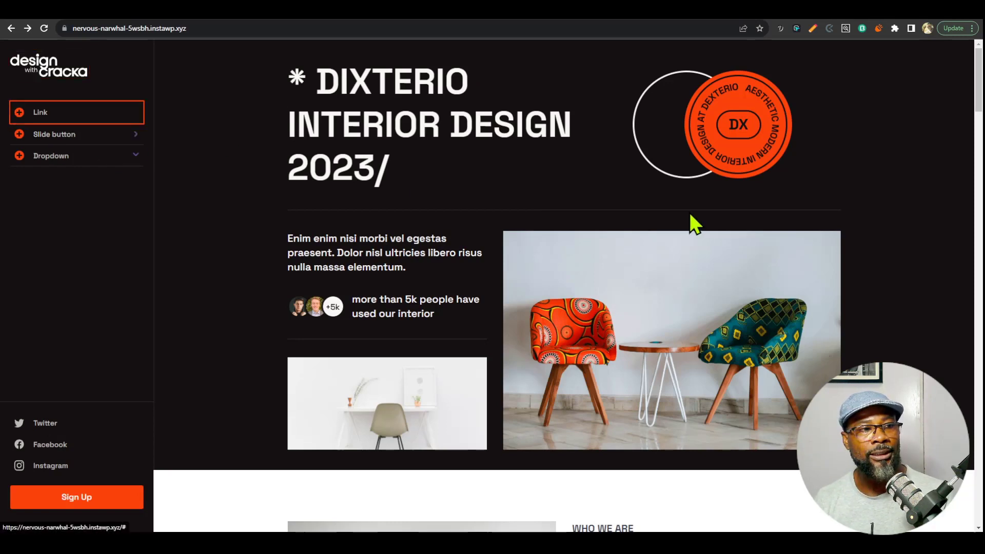
key("Tab")
key("Return")
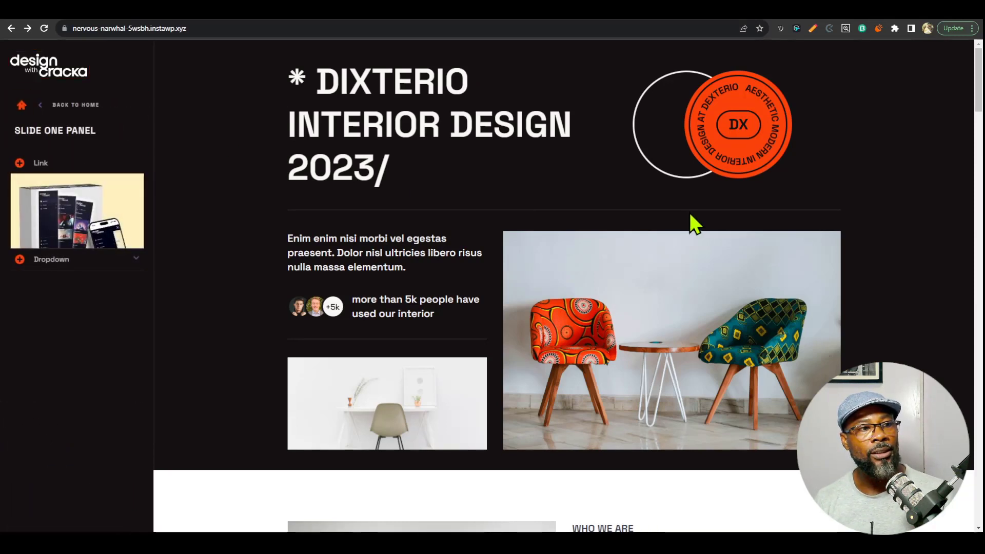
key("Escape")
key("Tab")
key("Return")
key("Tab")
key("Tab")
key("Tab")
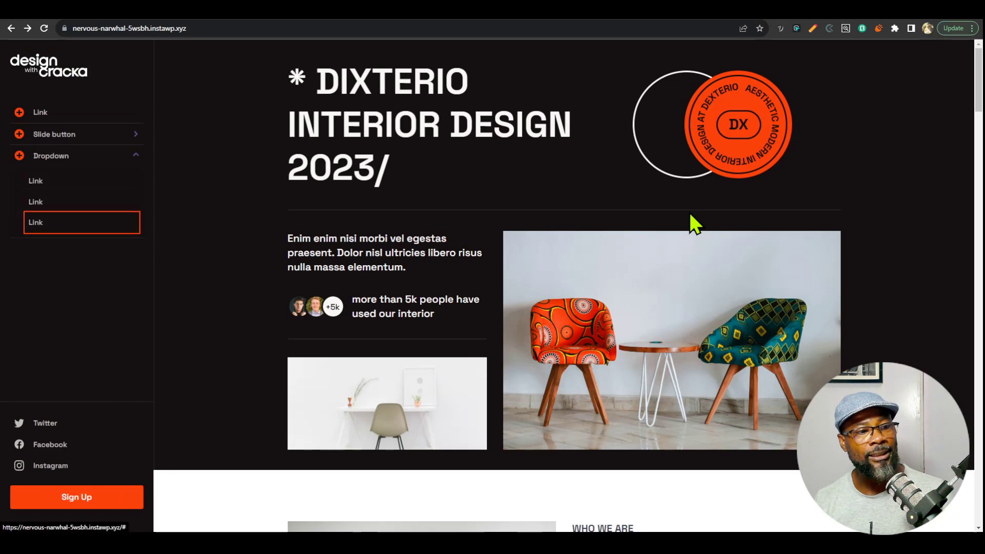
Move the keyboard focus forward past the dropdown links and backward to the Slide button item.
key("Tab")
key("Tab")
key("Tab")
key("Tab")
key("shift+Tab")
key("shift+Tab")
key("shift+Tab")
key("shift+Tab")
key("shift+Tab")
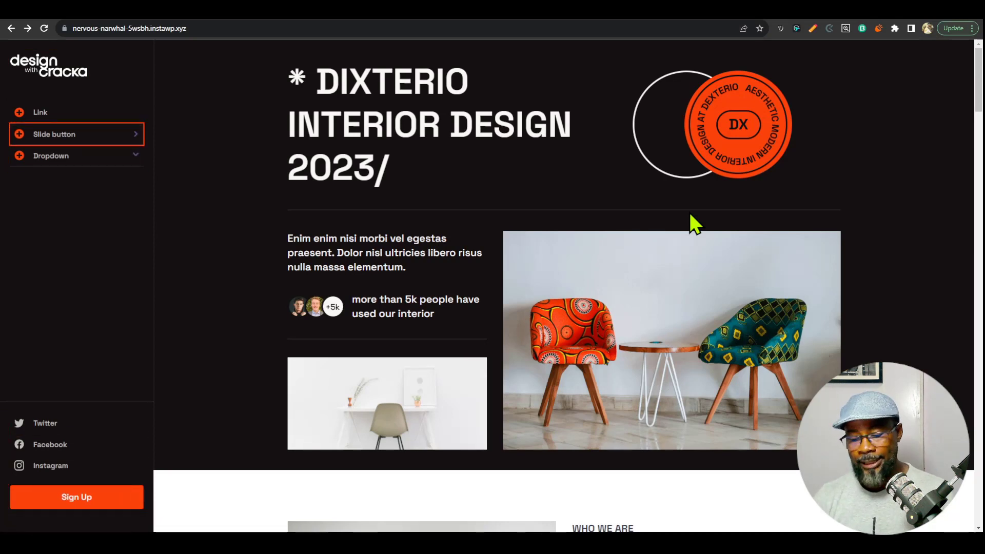
Preview the Dixterio site at iPhone SE size and test the mobile menu's Slide button panel and Dropdown.
key("ctrl+shift+i")
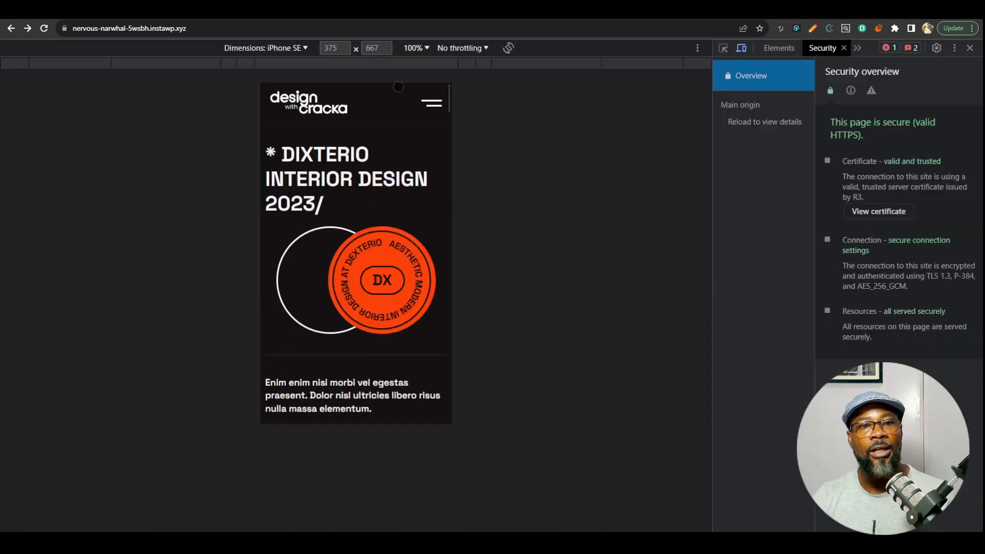
left_click(432, 103)
left_click(384, 177)
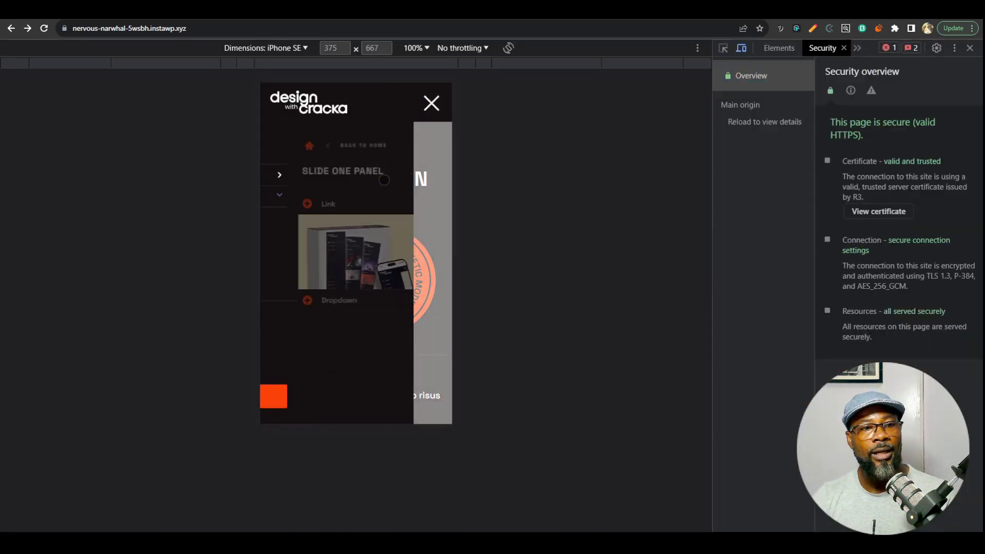
left_click(350, 148)
left_click(373, 200)
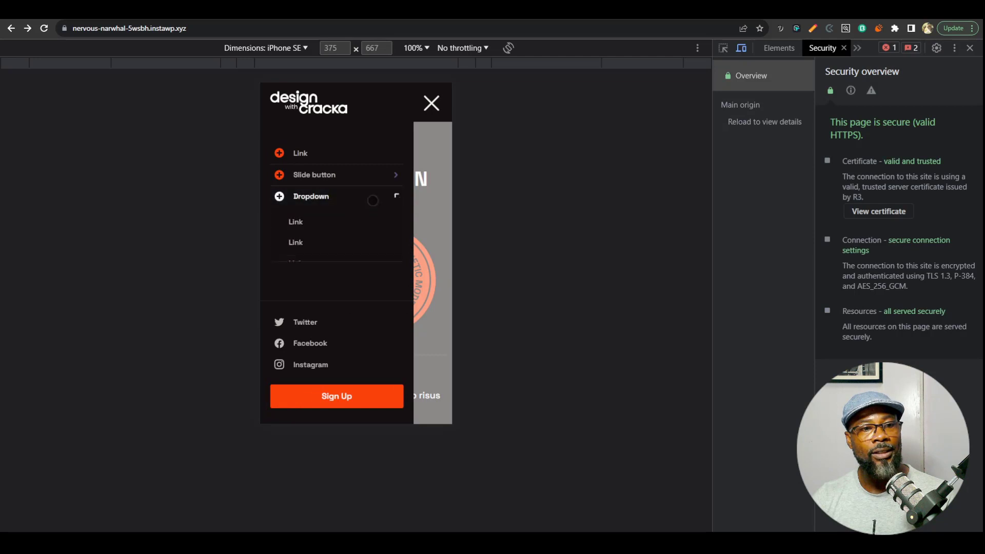
left_click(369, 177)
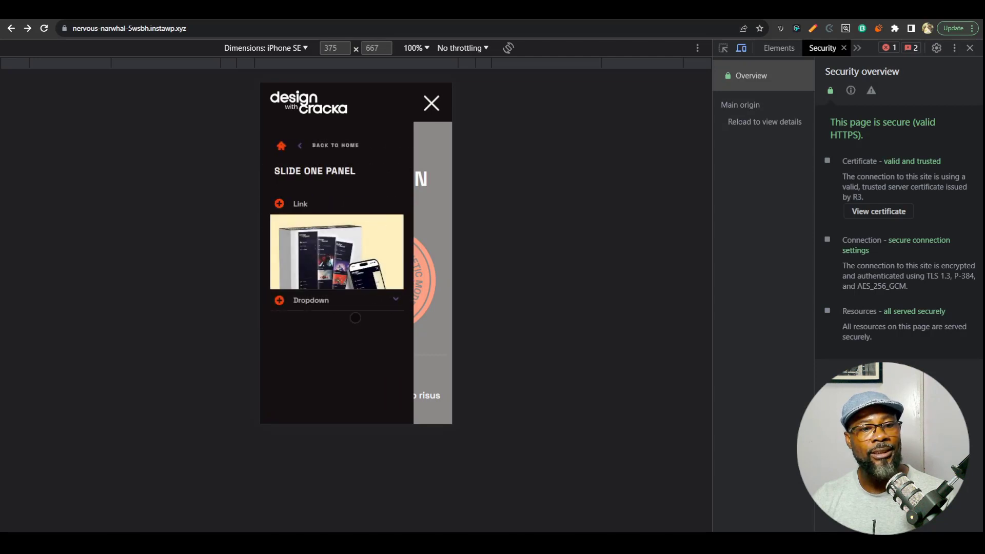
left_click(369, 307)
left_click(284, 150)
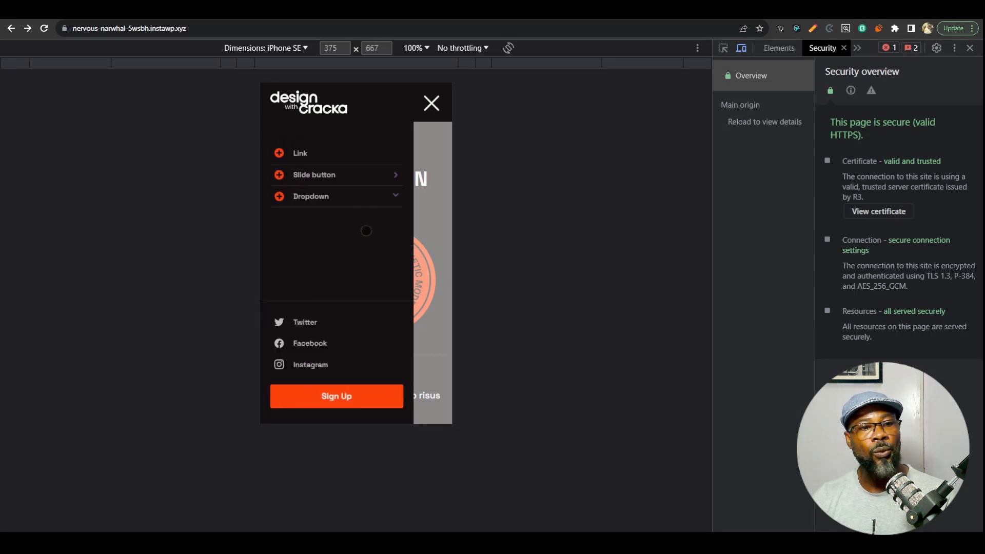
Show the mobile Slide button panel once more, return to the home level, and close and reopen the mobile menu.
left_click(372, 172)
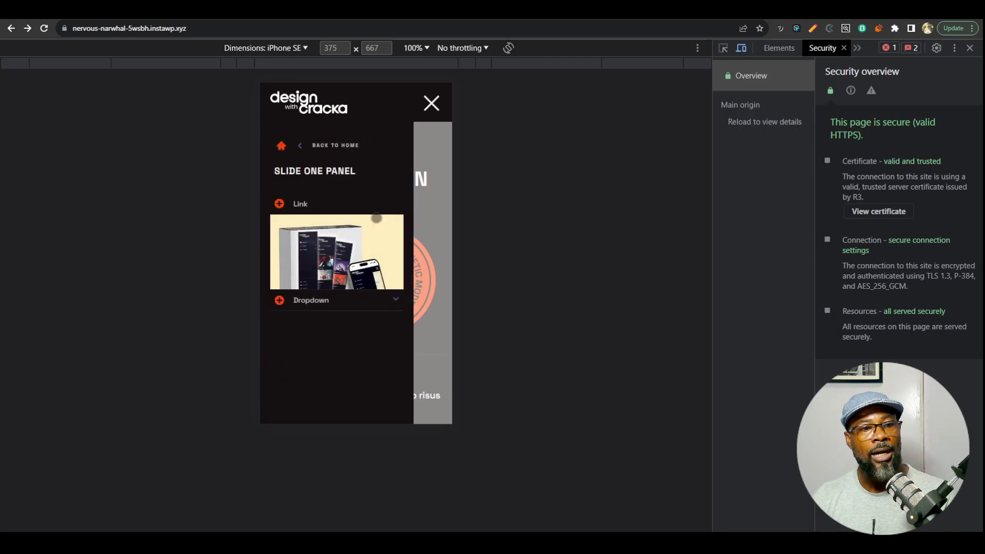
left_click(280, 146)
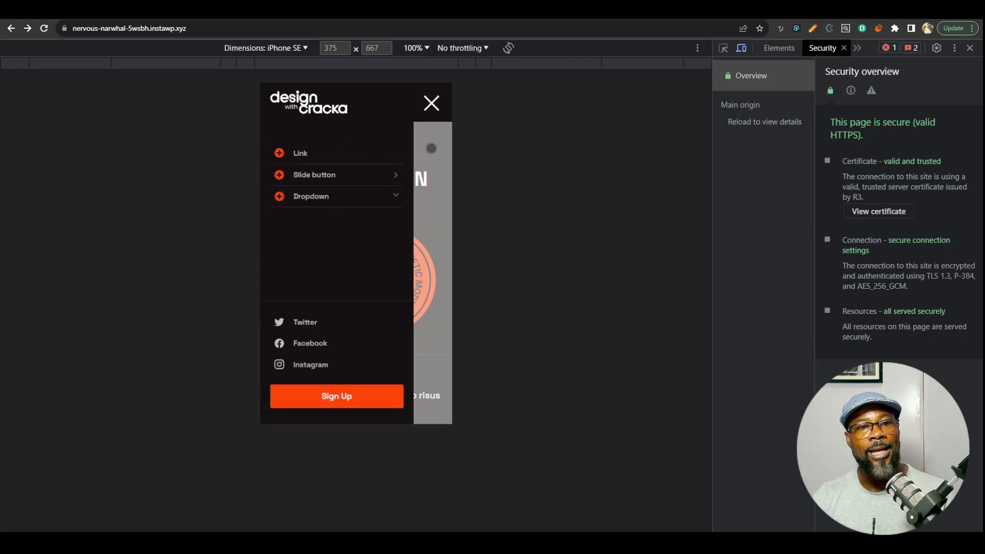
left_click(432, 104)
left_click(433, 109)
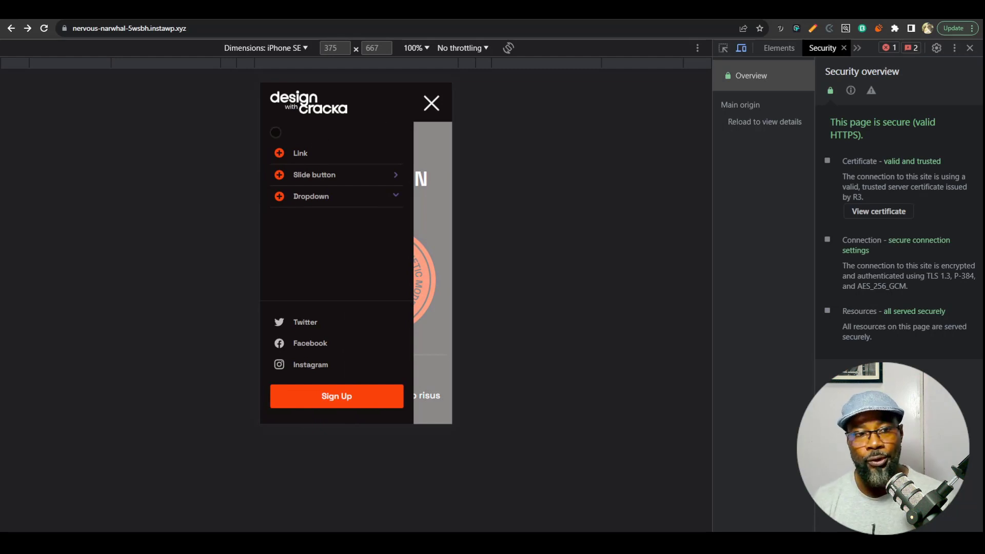
Cycle the keyboard focus repeatedly through the open mobile menu's items, and exit the device preview and developer tools.
key("Tab")
key("Tab")
key("Tab")
key("Tab")
key("Tab")
key("Tab")
key("Tab")
key("Tab")
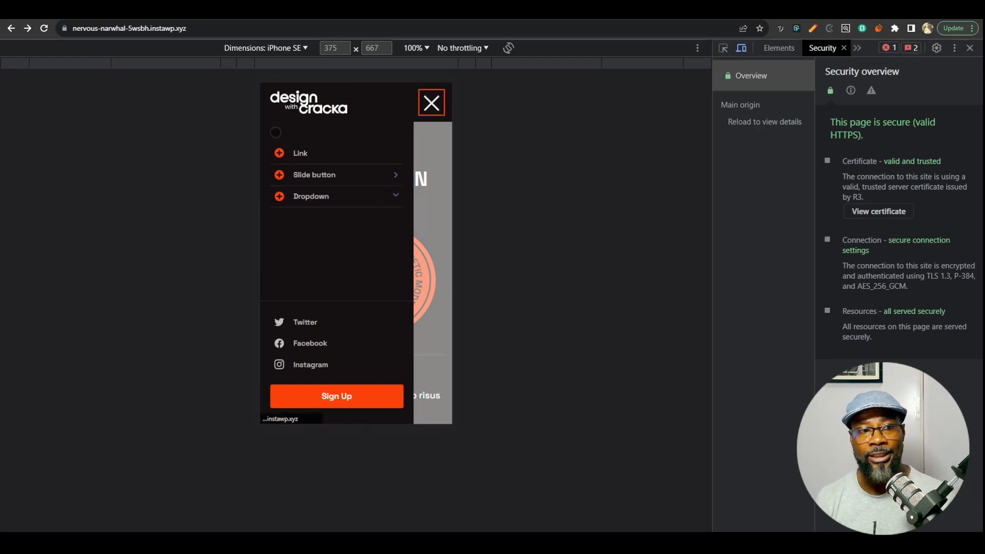
key("Tab")
key("Tab")
key("Tab")
key("Tab")
key("Tab")
key("Tab")
key("Tab")
key("Tab")
key("Tab")
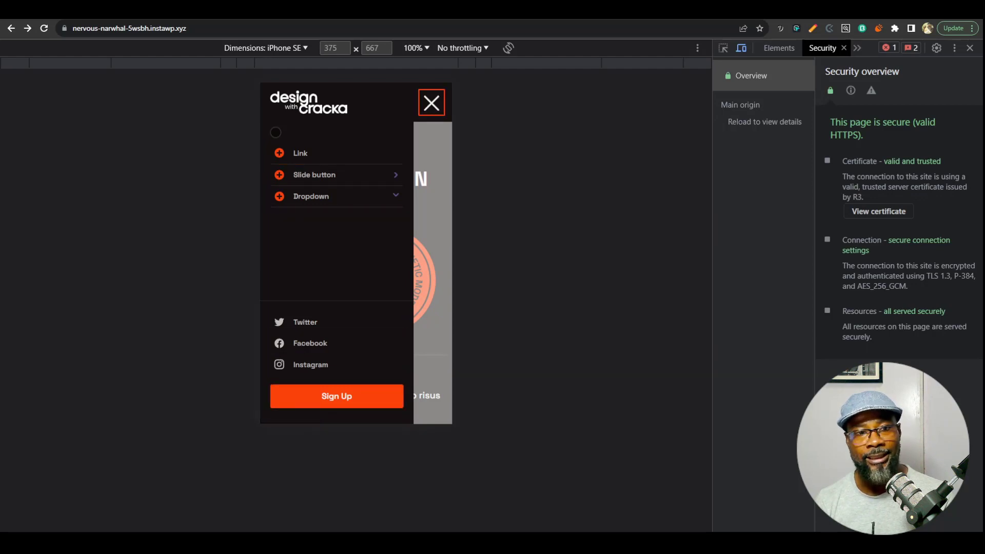
key("Tab")
key("Tab")
key("Tab")
key("Tab")
key("Tab")
key("Tab")
key("Tab")
key("Tab")
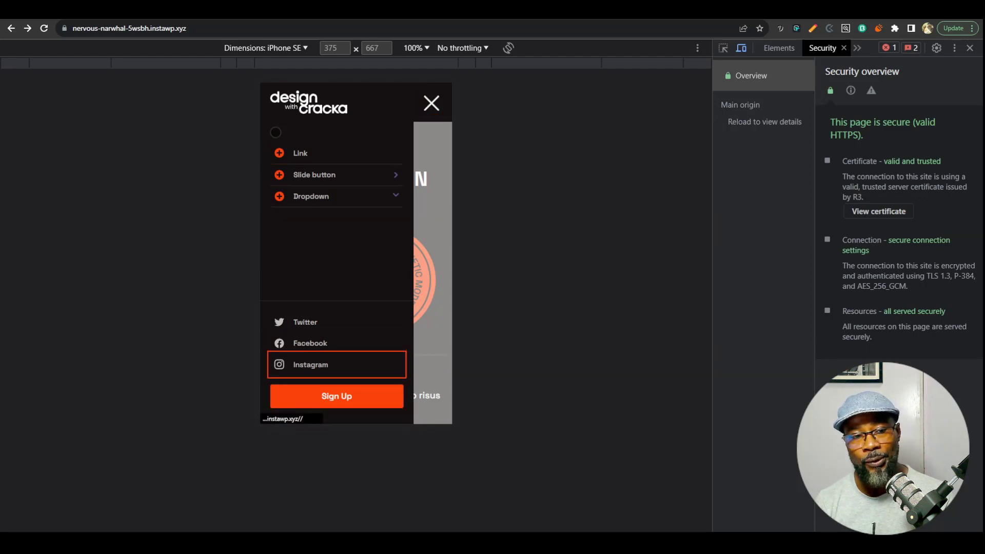
left_click(741, 48)
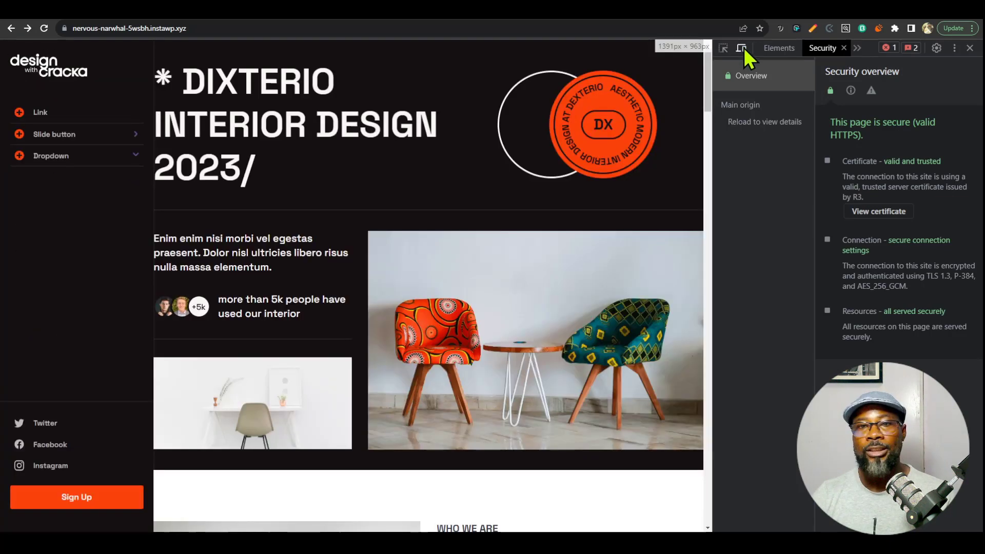
left_click(969, 48)
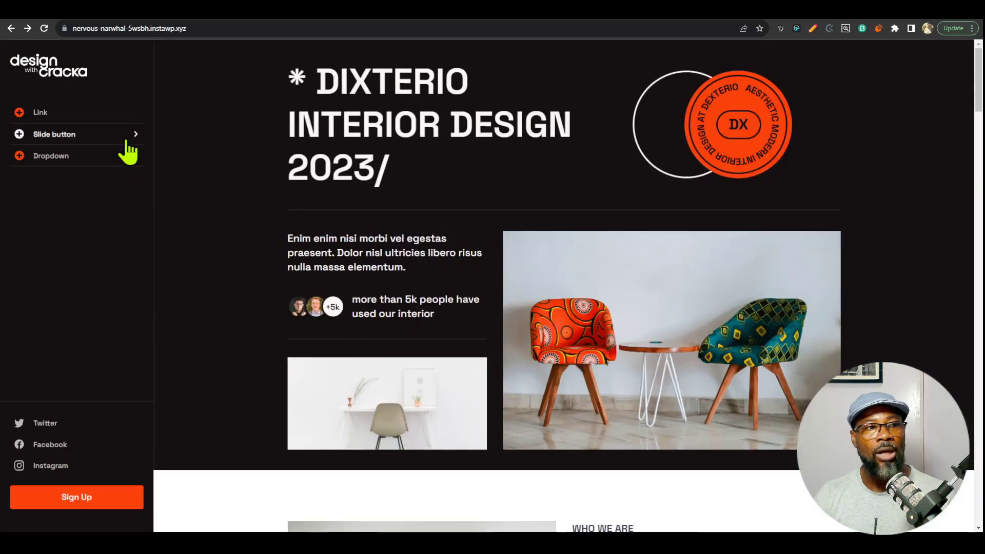
Switch to the WordPress admin and open the Breakdance Headers list.
left_click(715, 19)
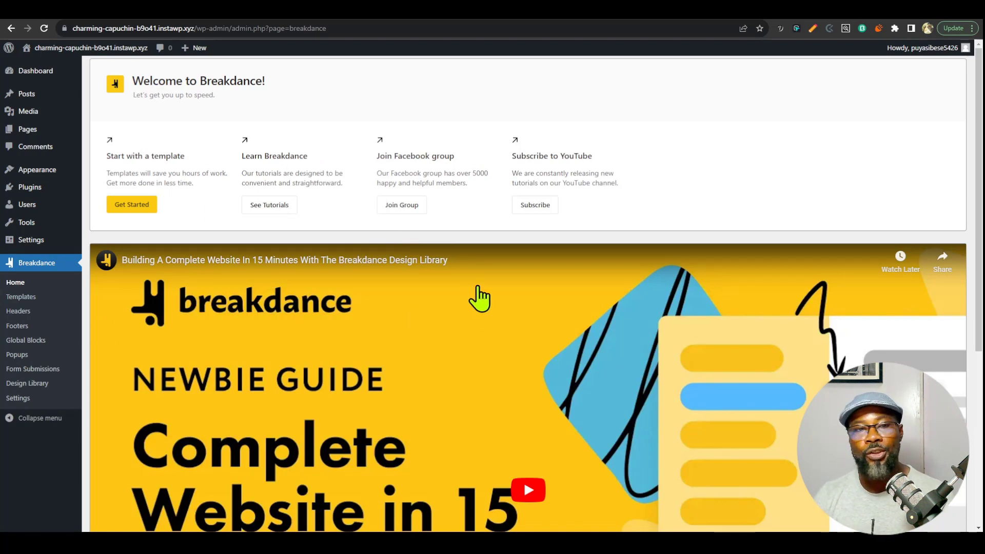
left_click(11, 298)
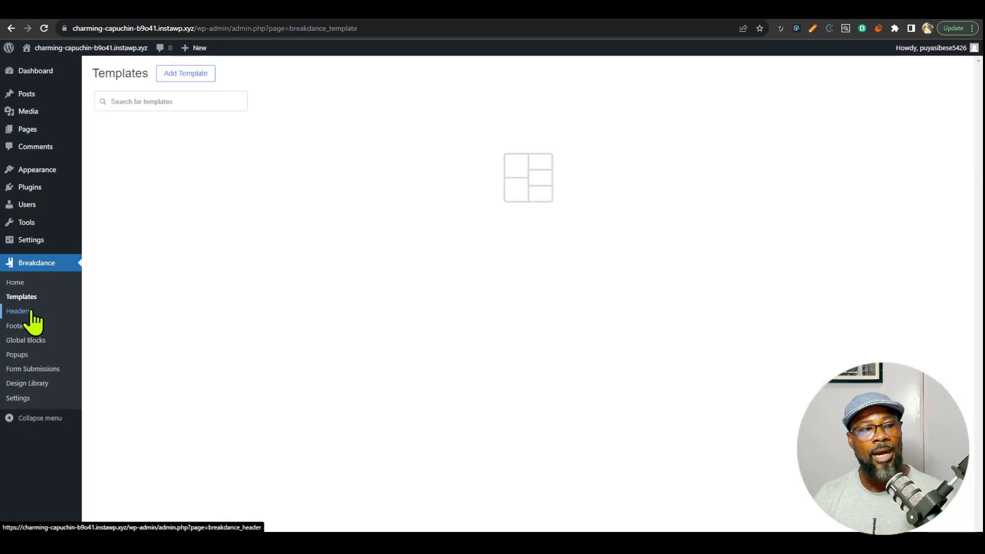
left_click(26, 311)
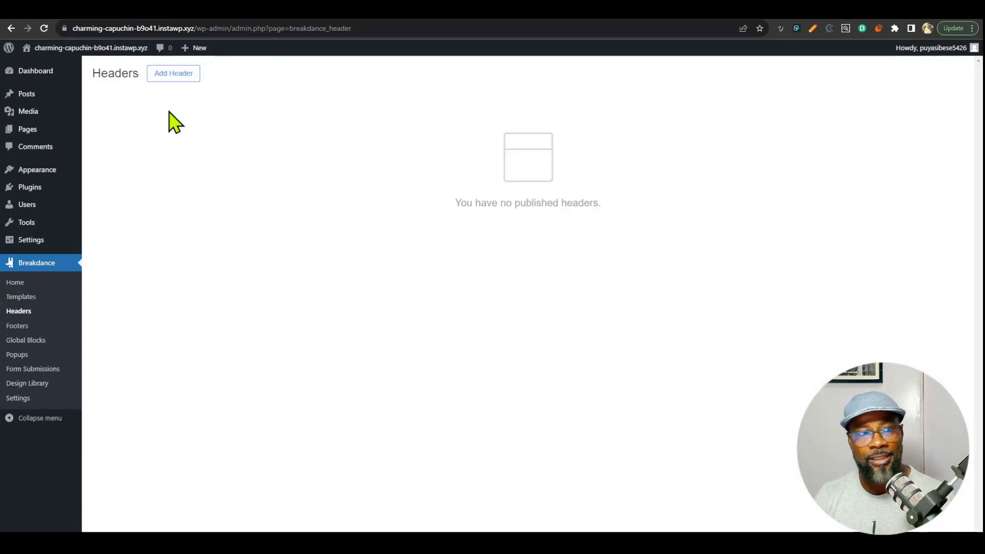
Add a header titled "Sidebar Header" with its location set to Everywhere, and open it for editing in Breakdance.
left_click(190, 82)
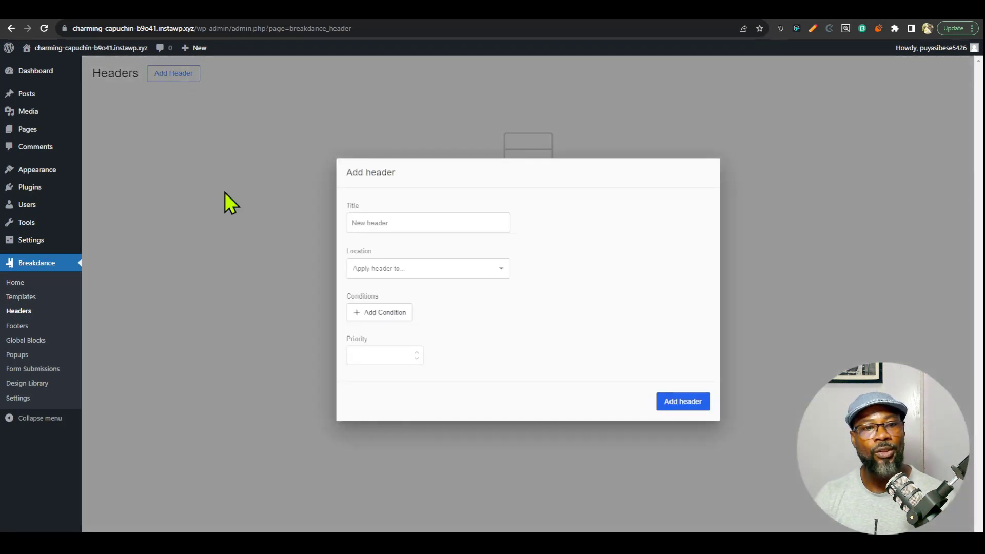
left_click(429, 216)
type("Sideb")
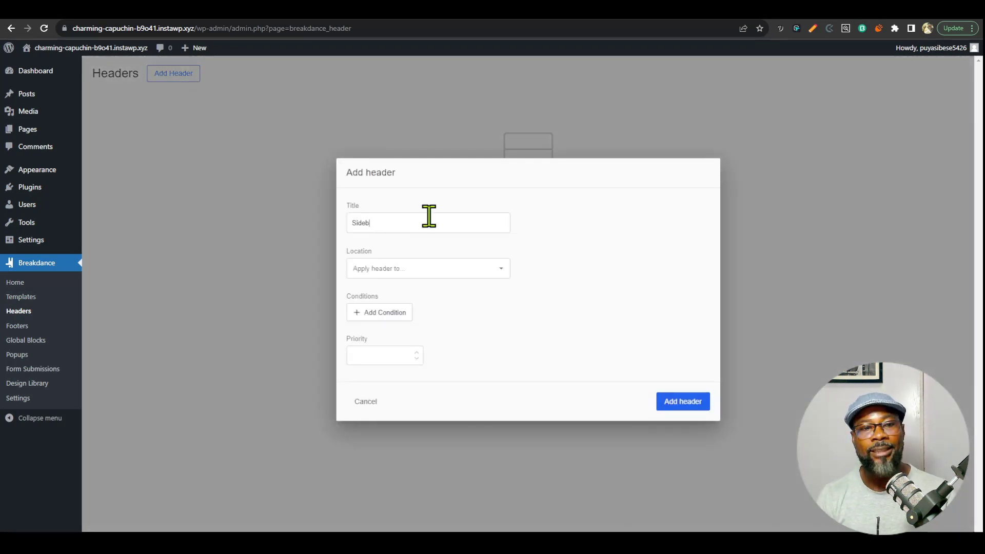
type("ar Header")
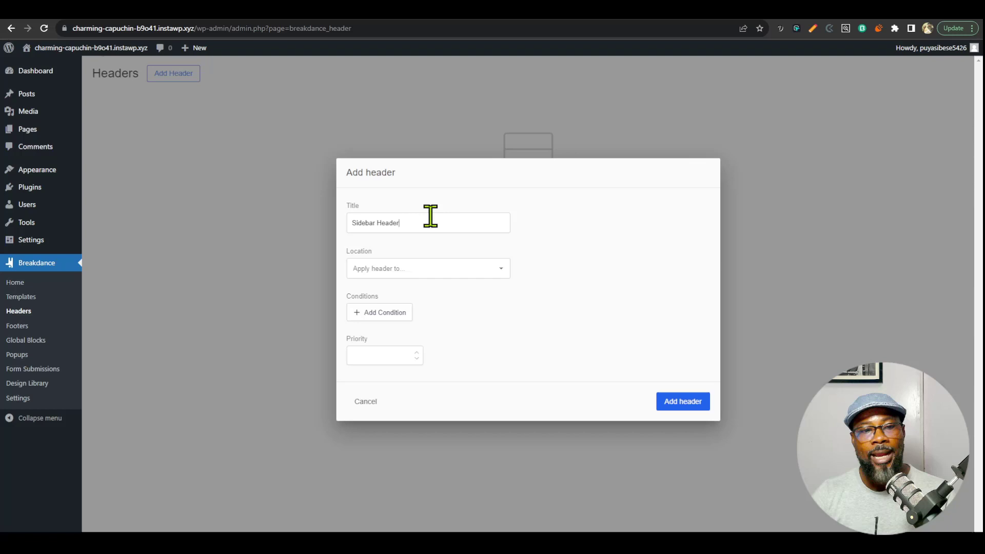
left_click(464, 270)
left_click(418, 297)
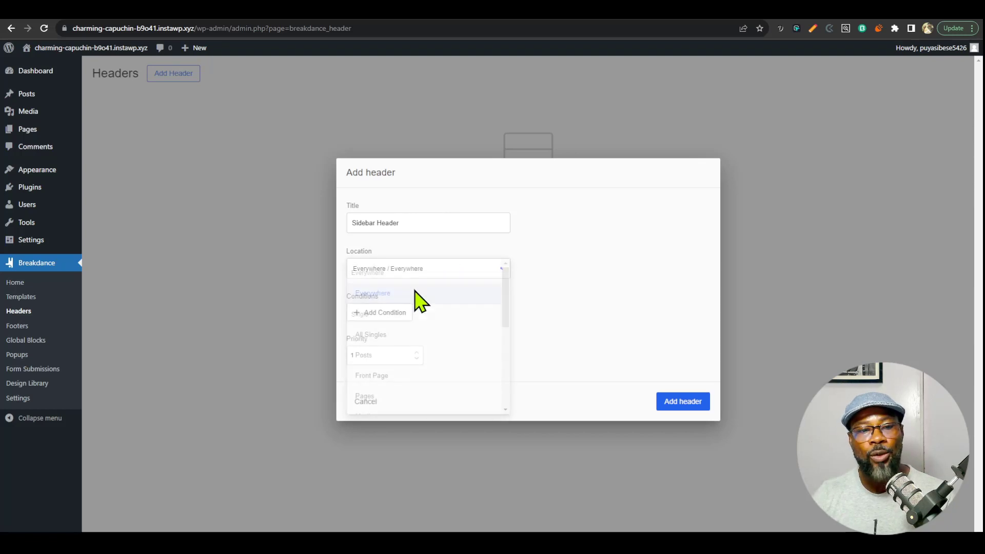
left_click(678, 401)
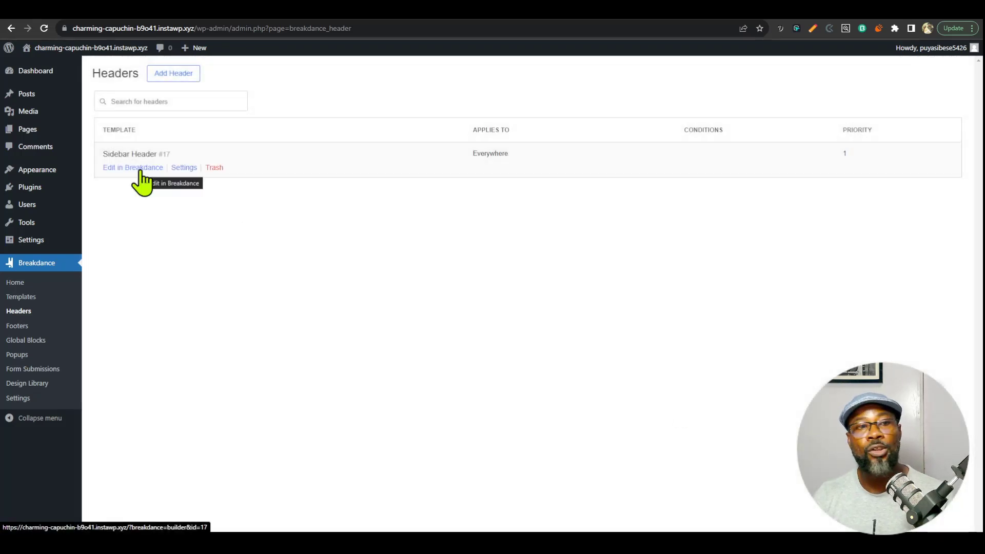
left_click(135, 169)
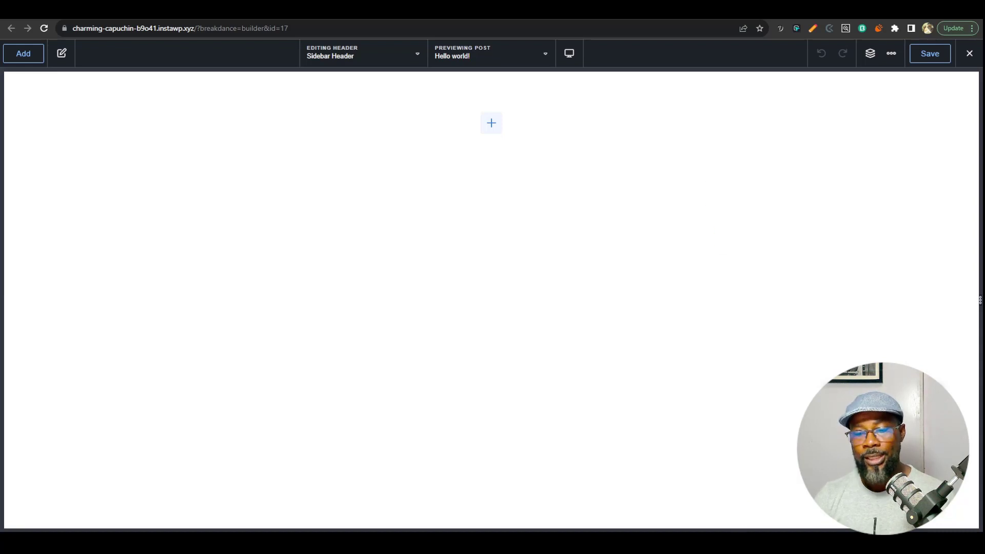
Switch to the Gumroad membership page and examine the Sidebar Nav Builder Breakdance section's DEMO v1 and TEMPLATE v1 downloads.
key("alt+Tab")
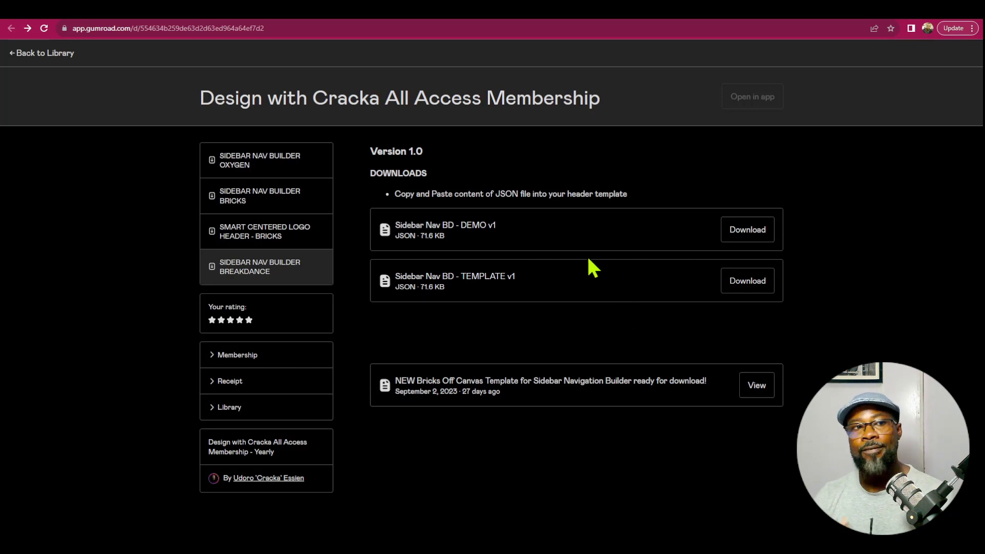
left_click_drag(200, 105, 630, 98)
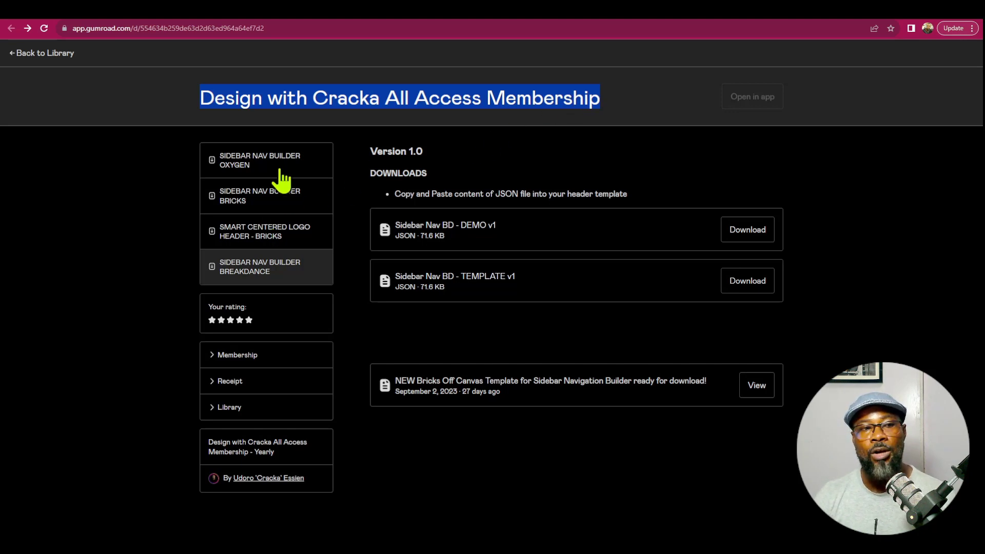
left_click(283, 196)
left_click(282, 230)
left_click(274, 267)
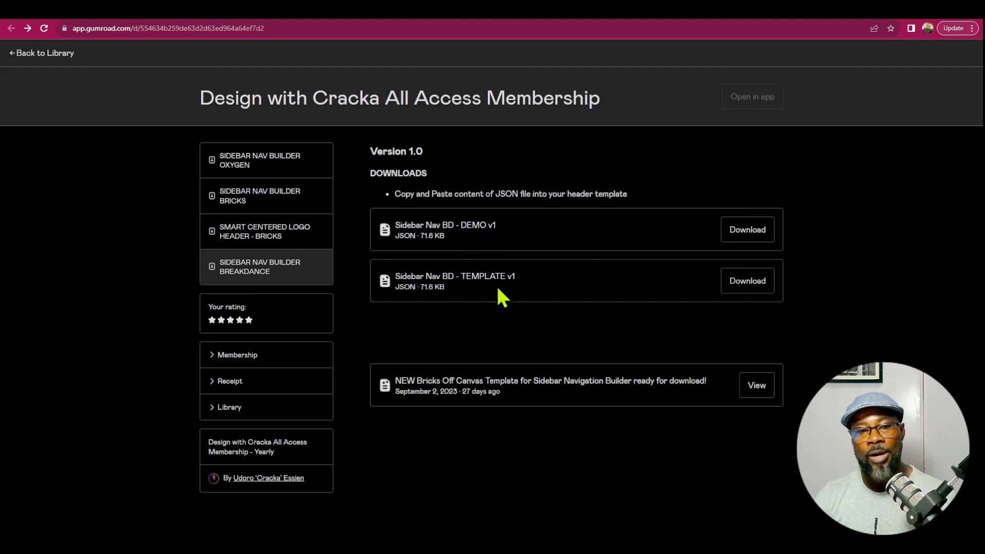
left_click(748, 229)
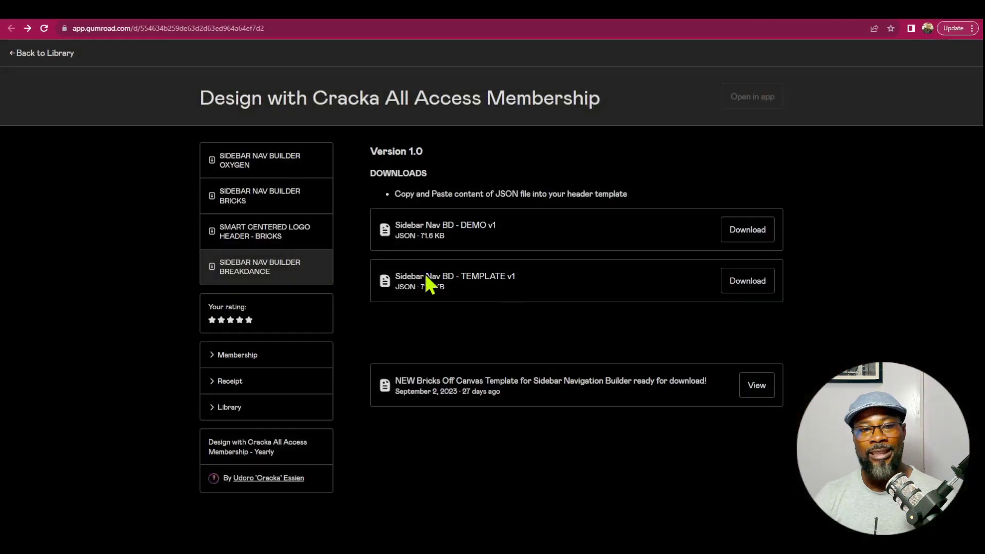
Compare the sidebar designs on the Dixterio, breakdancetuts and oxytuts demo sites, and return to the Breakdance builder.
key("alt+Tab")
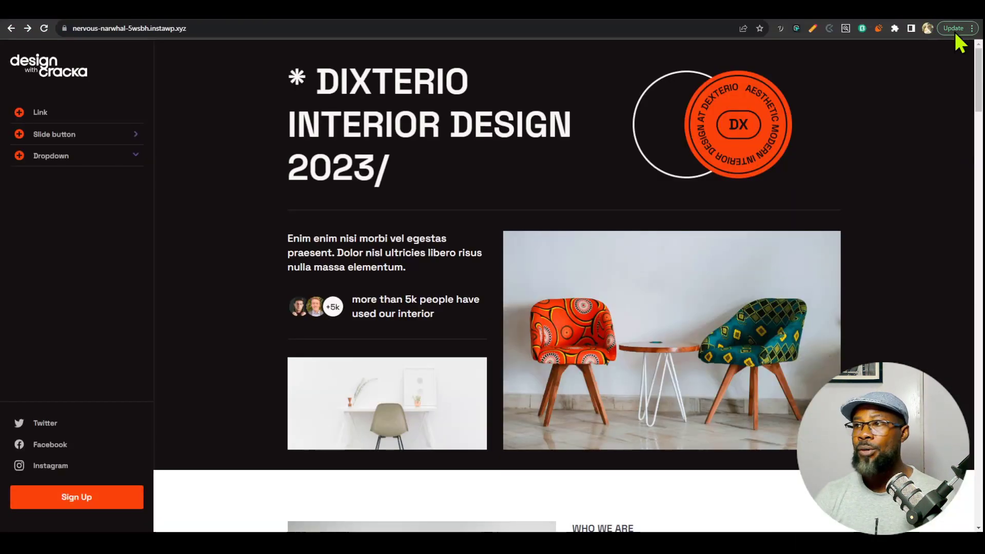
key("alt+Tab")
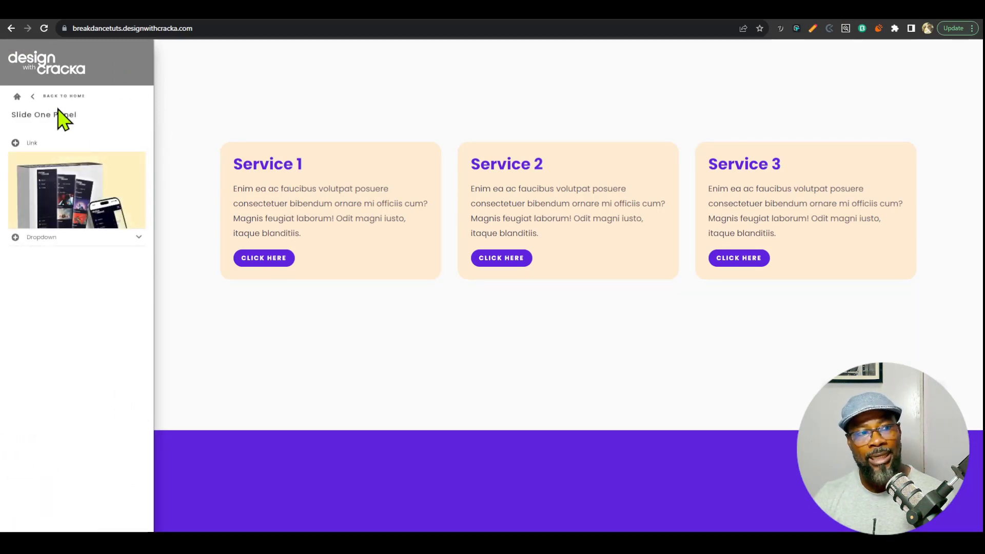
left_click(60, 110)
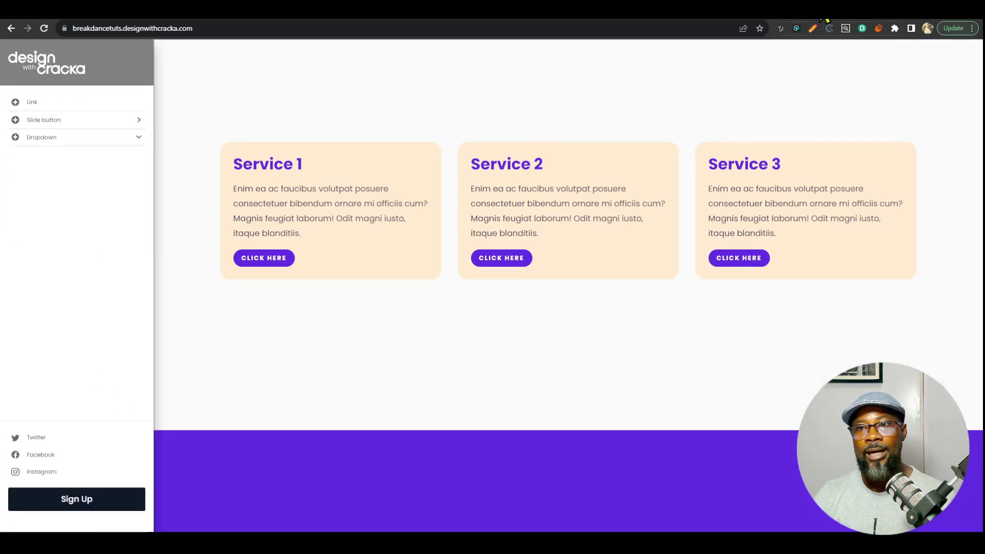
left_click(796, 19)
left_click(775, 19)
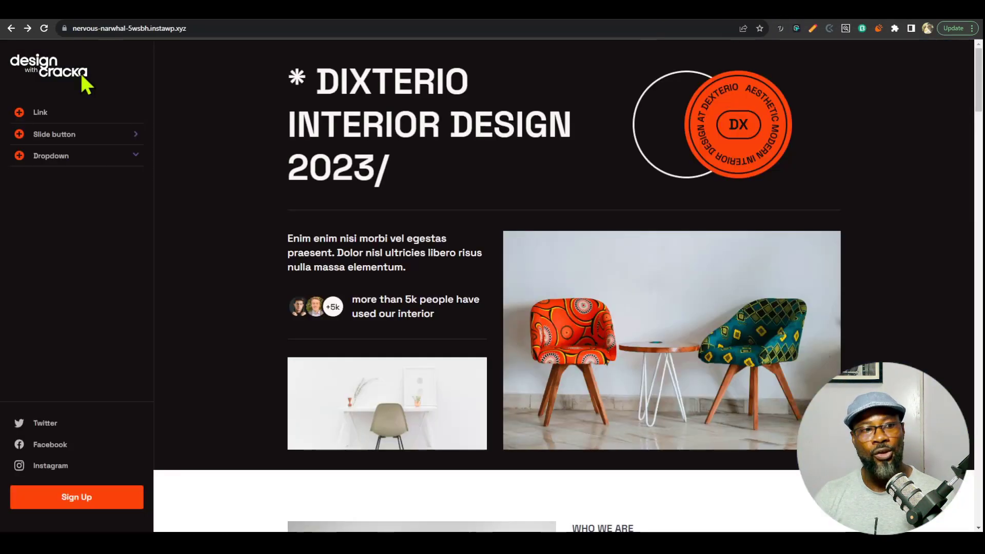
left_click(803, 19)
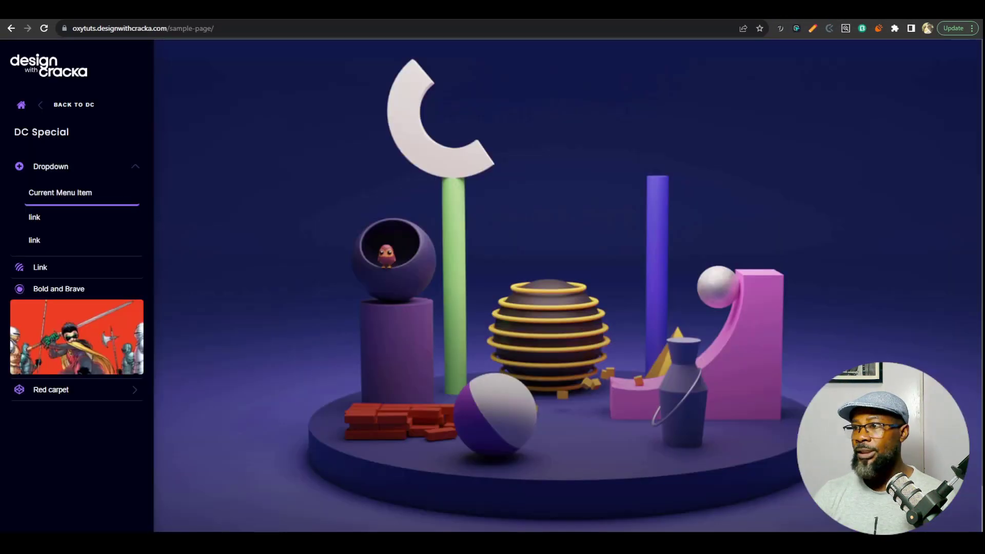
left_click(798, 20)
key("ctrl+Tab")
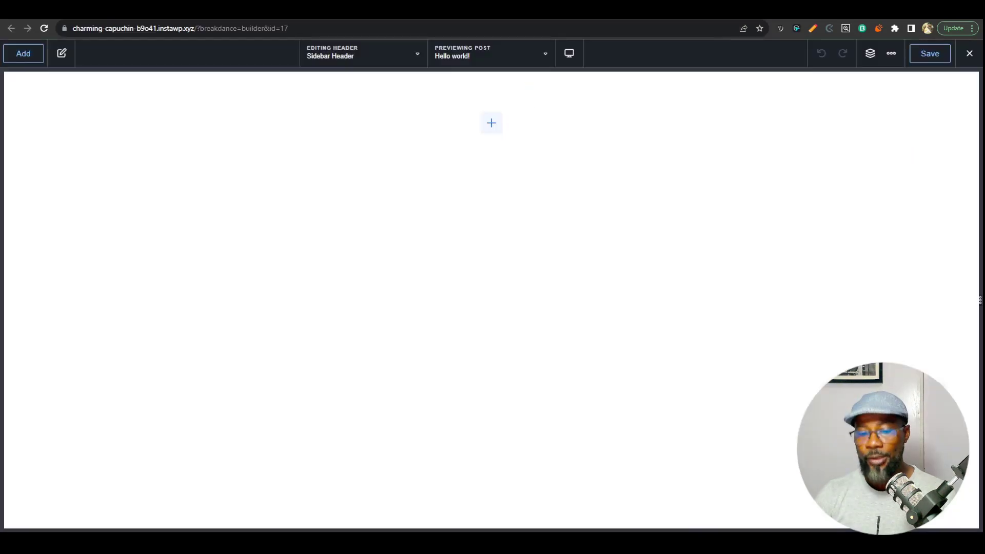
Download Sidebar Nav BD - TEMPLATE v1 from Gumroad, open the JSON file in the browser, copy its entire content and close it.
key("alt+Tab")
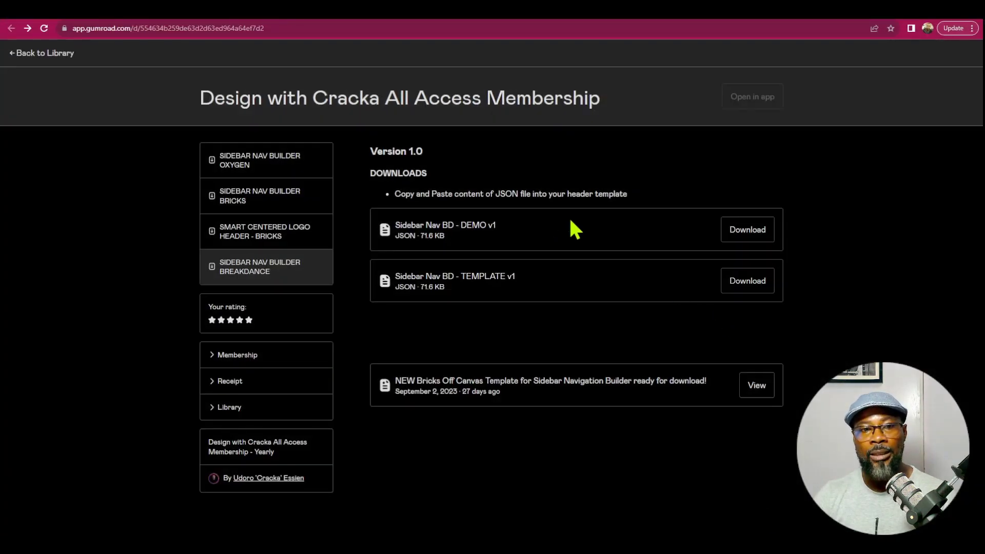
left_click(747, 288)
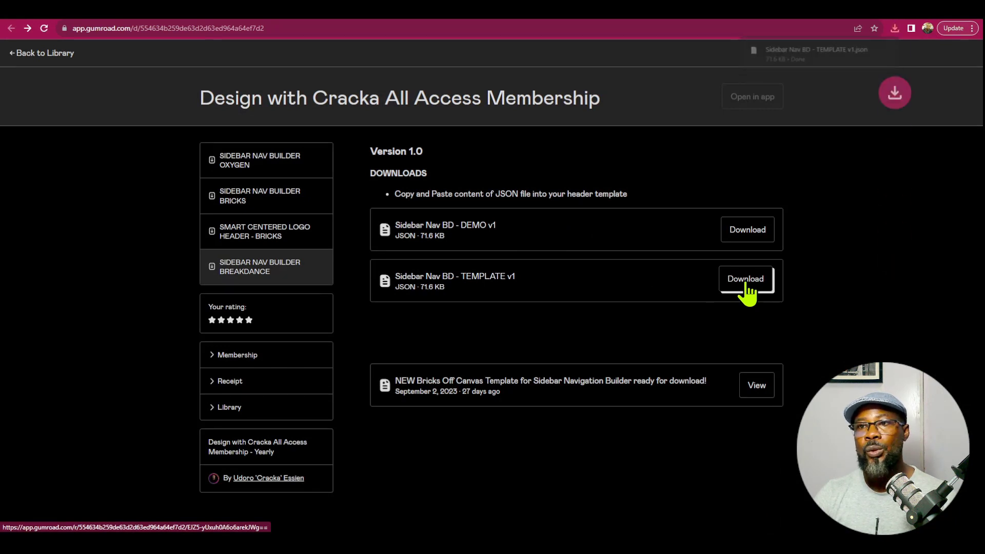
left_click(894, 30)
left_click(806, 72)
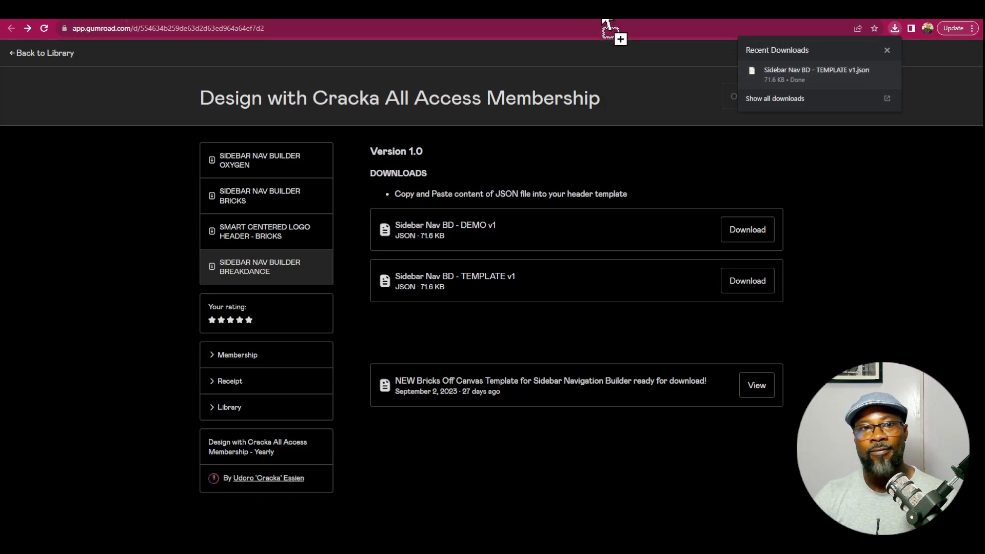
key("ctrl+a")
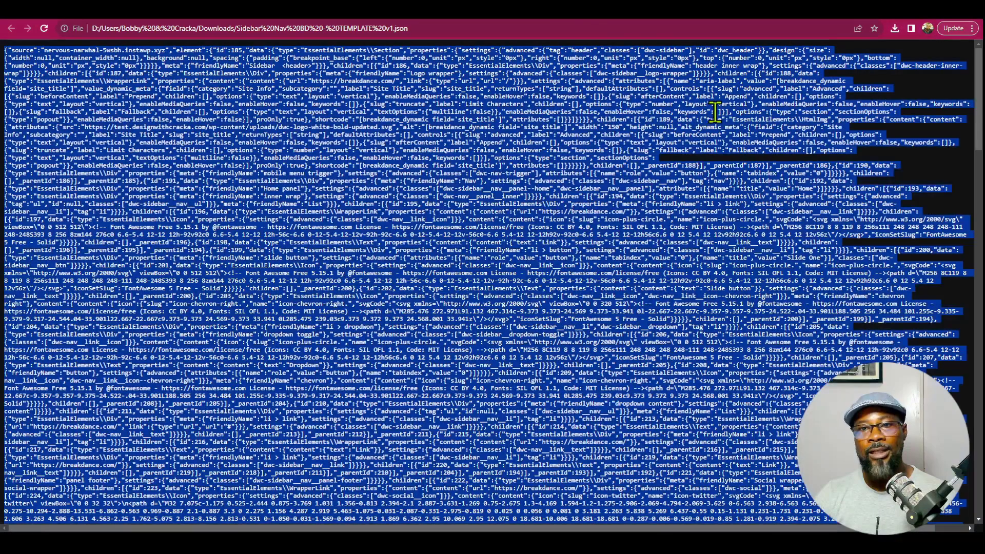
key("ctrl+w")
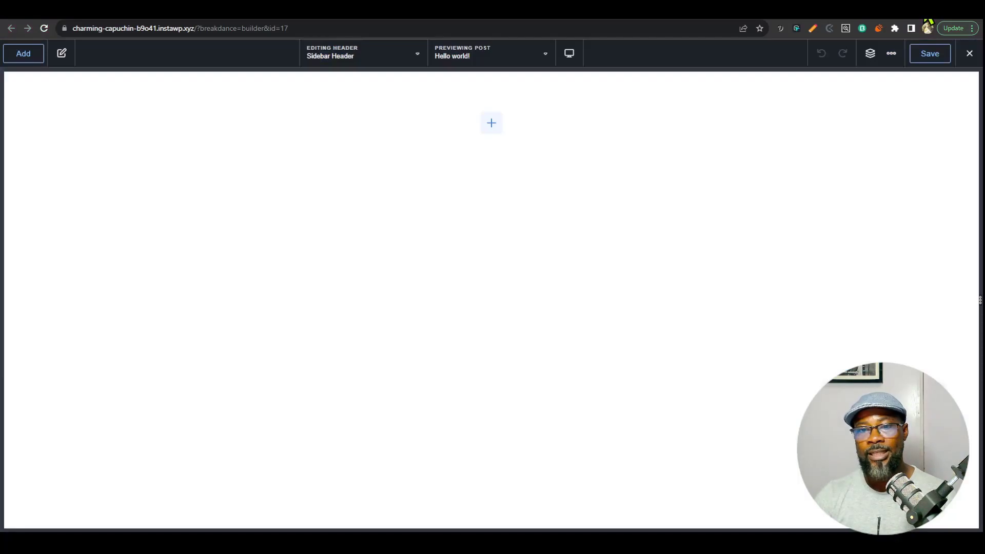
In the Breakdance builder, show the element structure, paste the copied template into the empty header and review its panels.
left_click(869, 53)
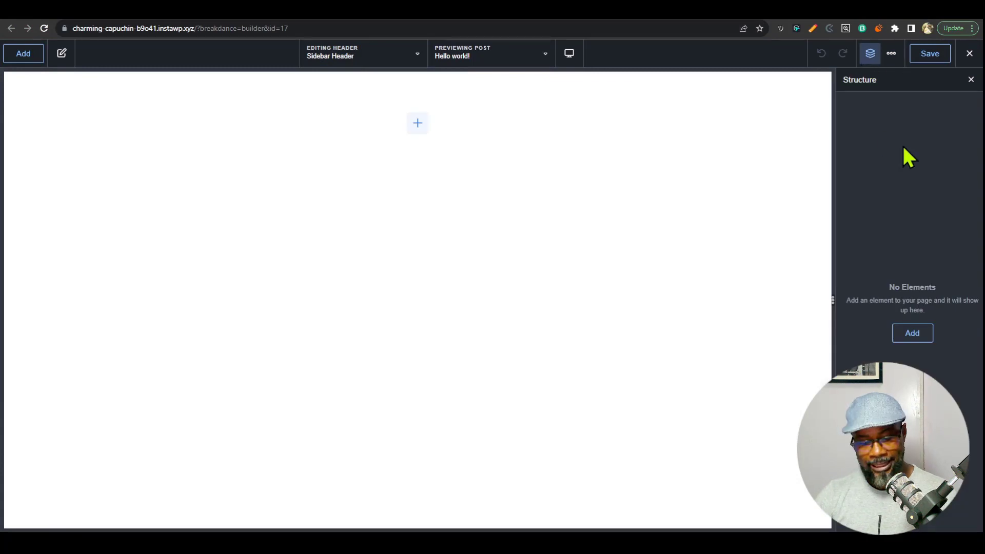
key("ctrl+v")
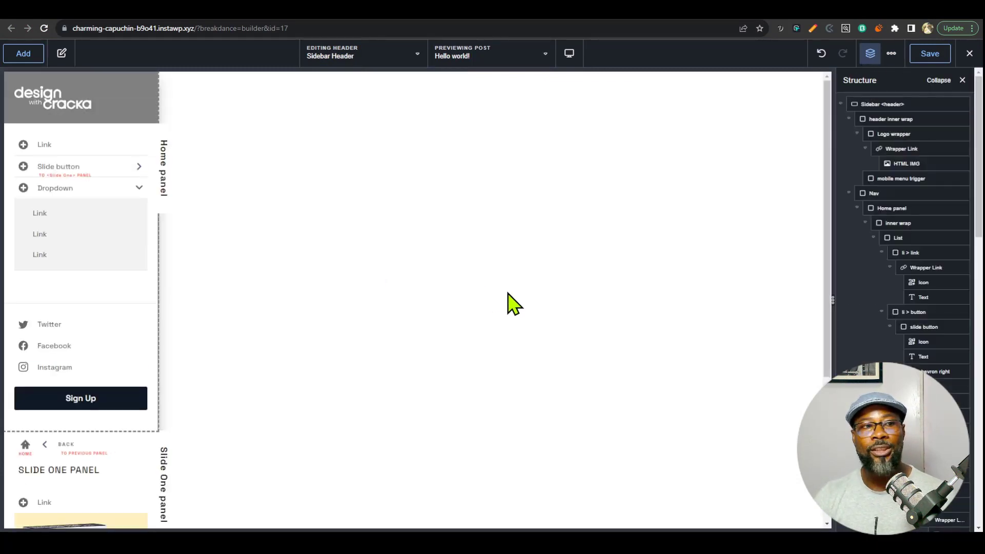
scroll(94, 359, "down", 4)
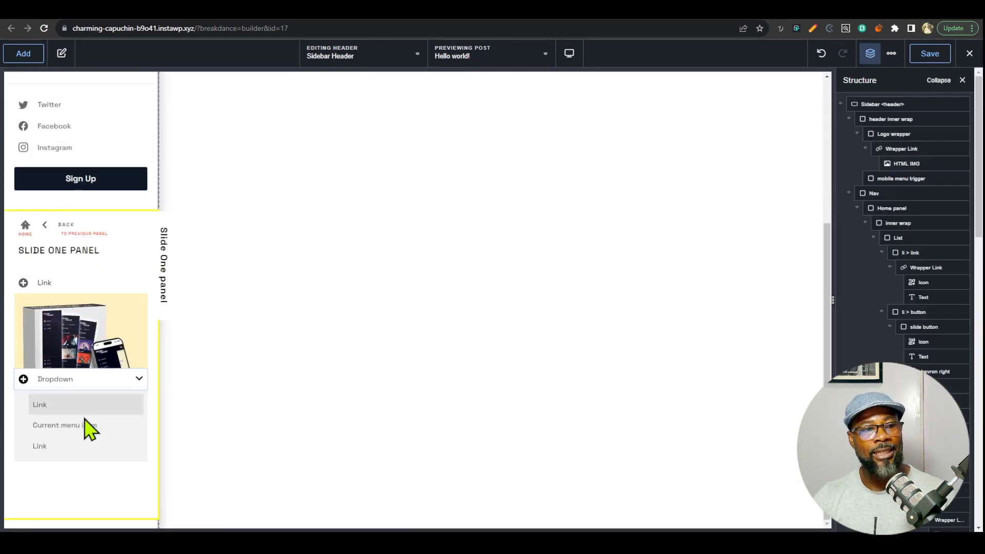
scroll(90, 400, "up", 4)
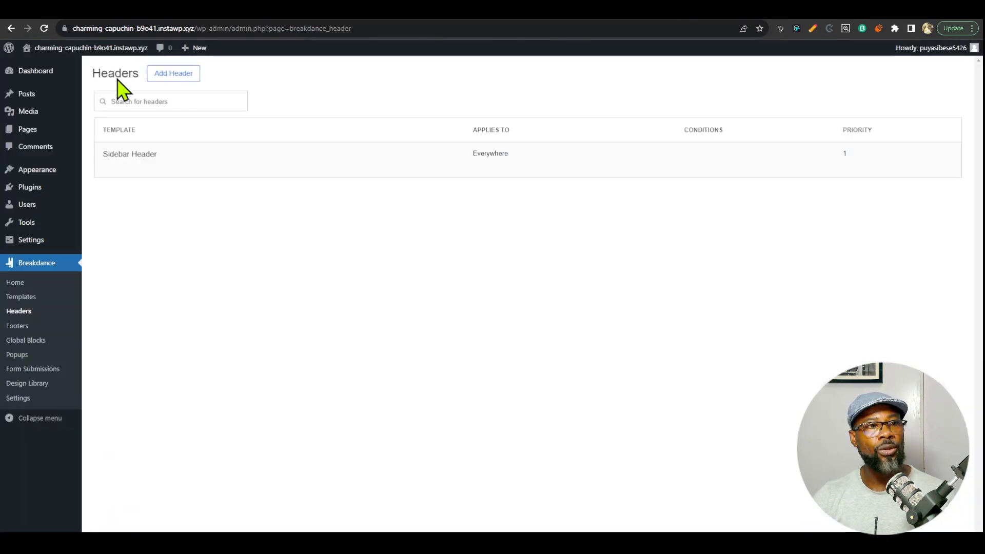
Open the WordPress site's front end and look through the Dixterio home page before saving the header.
left_click(89, 66)
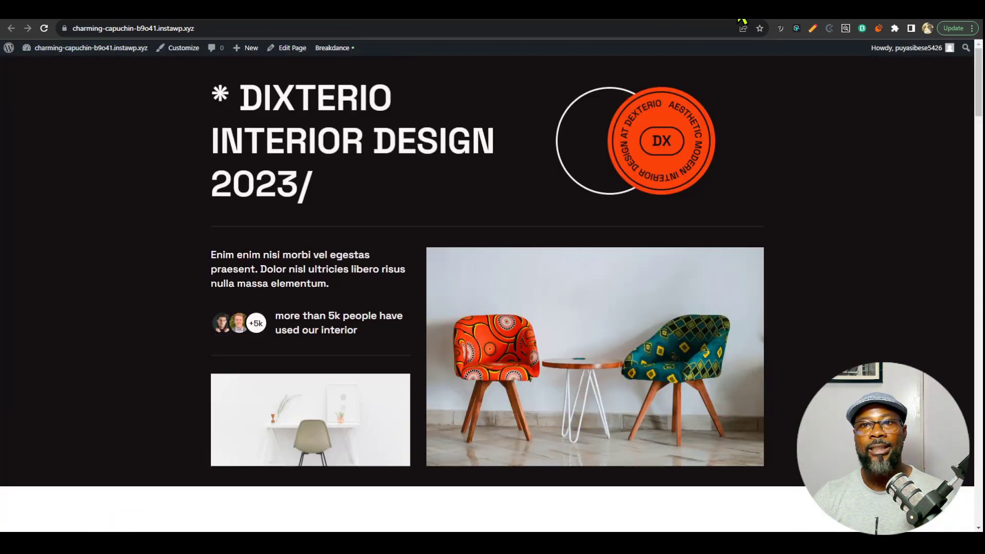
scroll(411, 169, "down", 10)
scroll(451, 334, "up", 10)
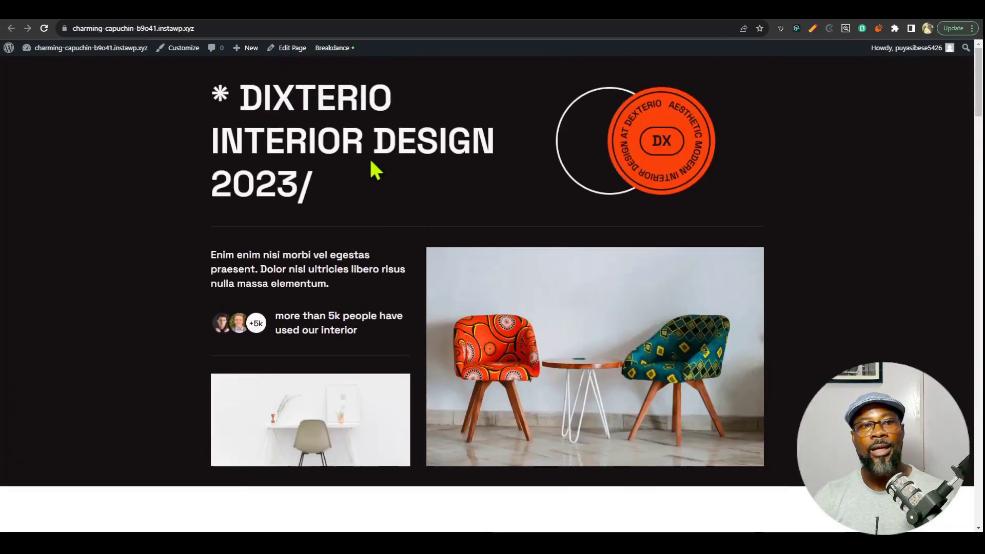
scroll(424, 248, "down", 20)
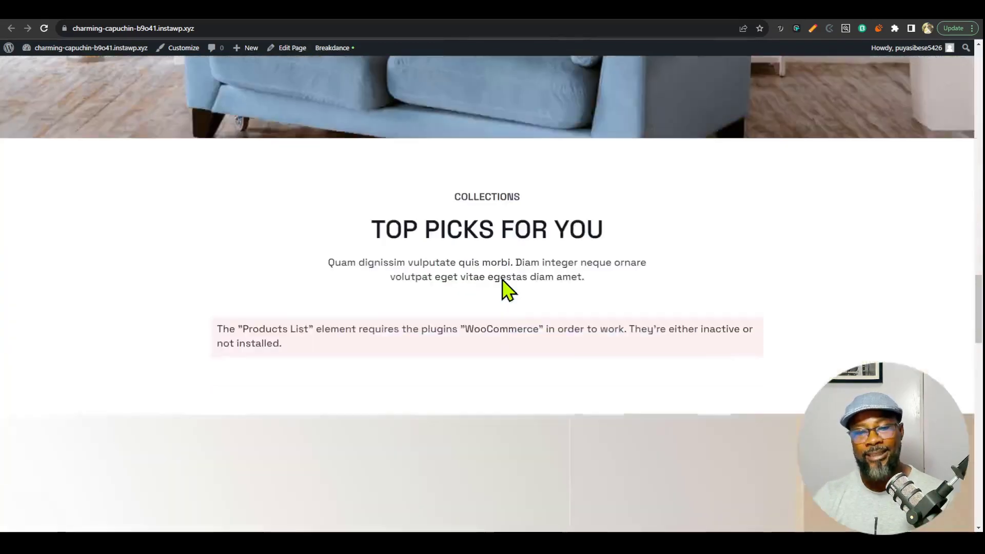
scroll(611, 209, "up", 20)
scroll(846, 220, "down", 4)
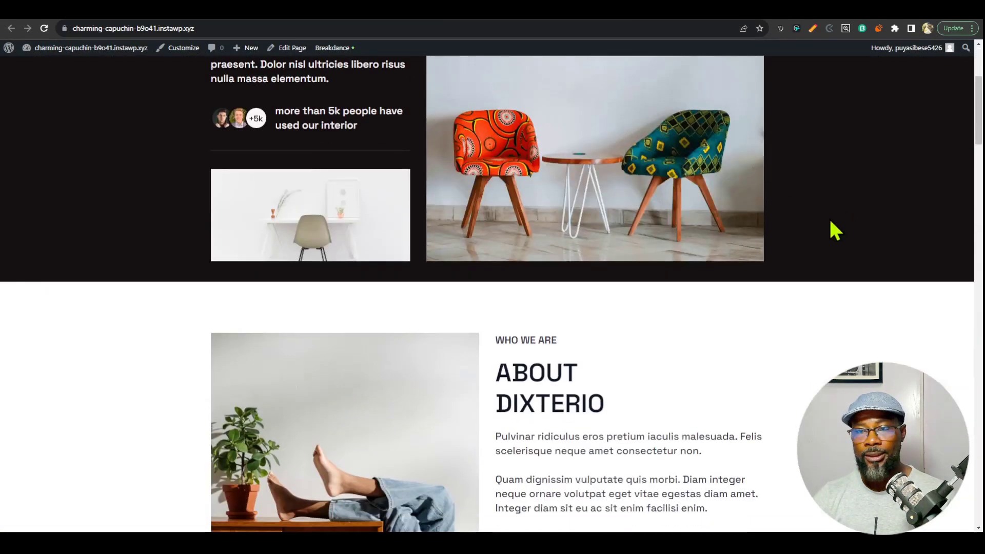
scroll(831, 229, "up", 4)
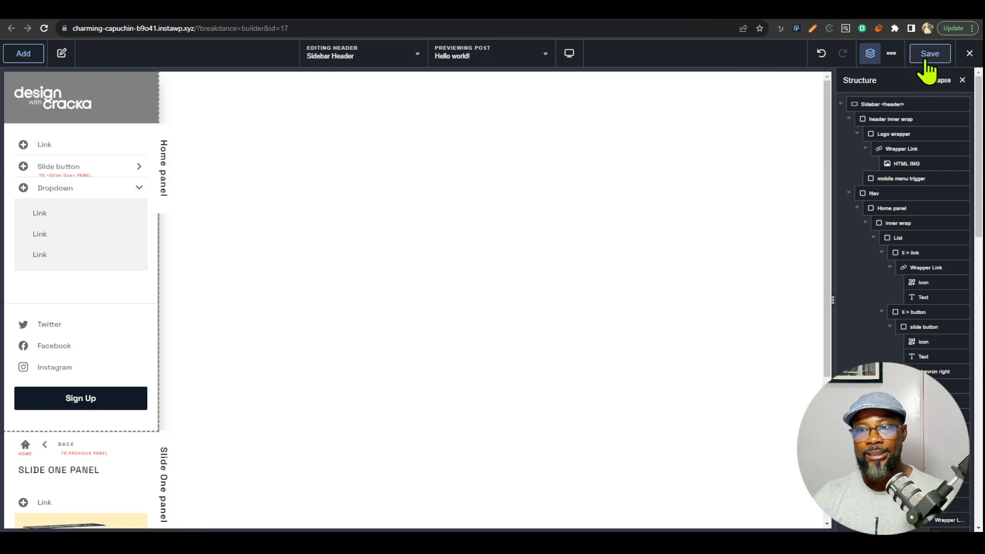
Save the Sidebar Header in Breakdance and reload the site's front end.
left_click(929, 53)
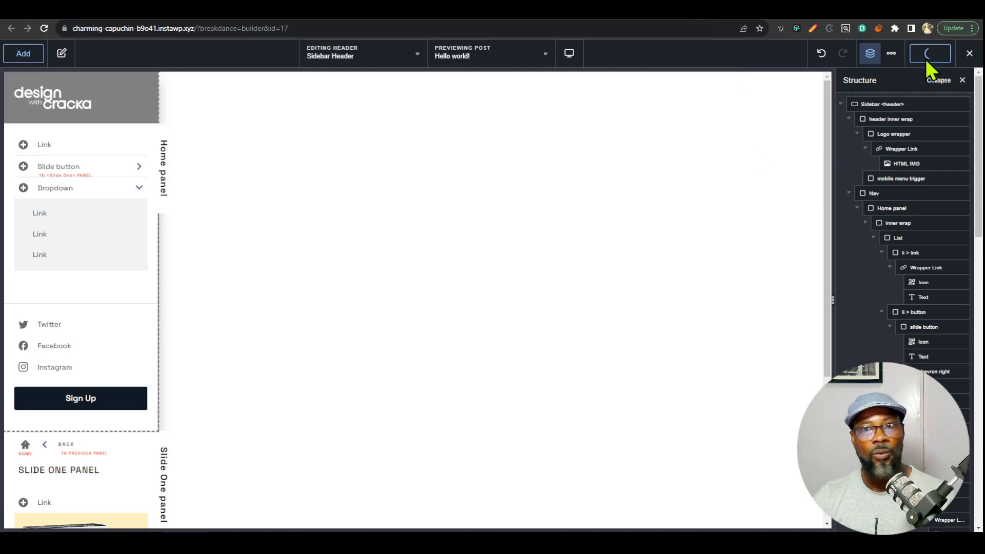
left_click(754, 11)
left_click(43, 28)
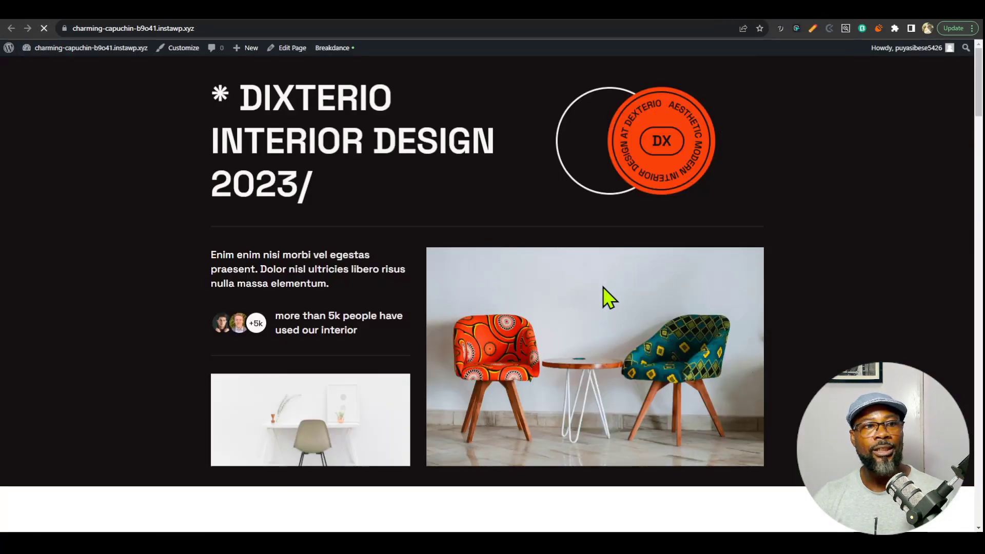
Check the sidebar while scrolling the home page, and test the Slide button panel and its return to the home level.
scroll(350, 316, "down", 8)
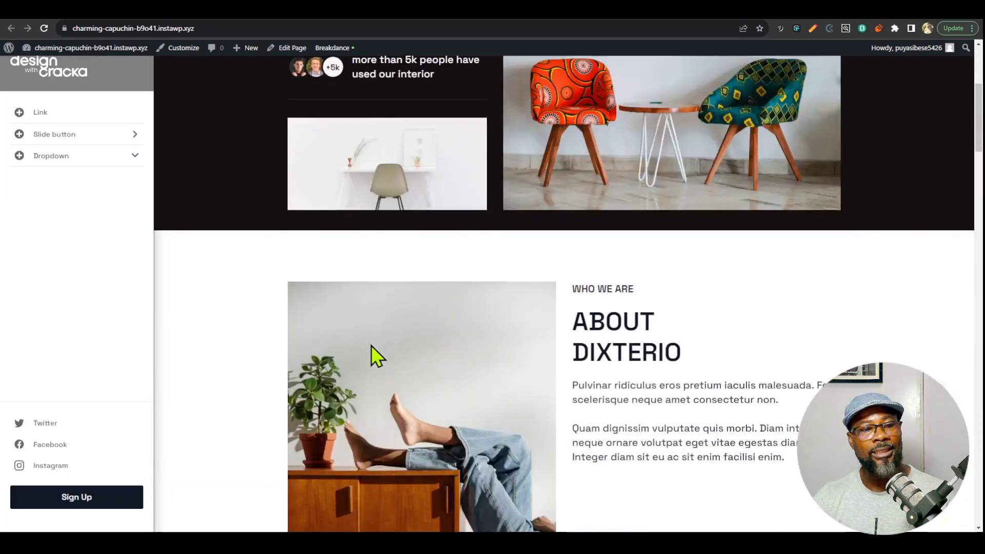
scroll(359, 354, "up", 8)
left_click(118, 135)
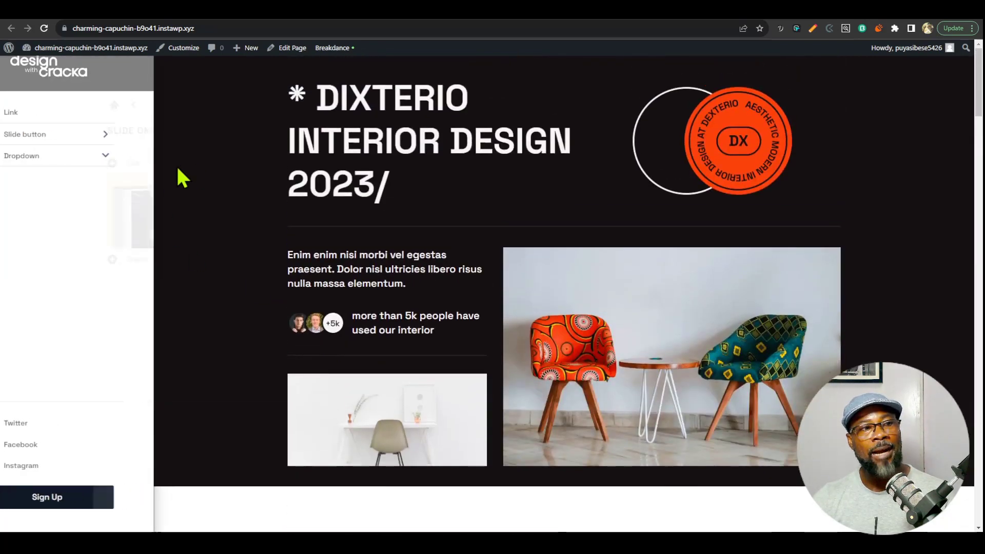
left_click(52, 106)
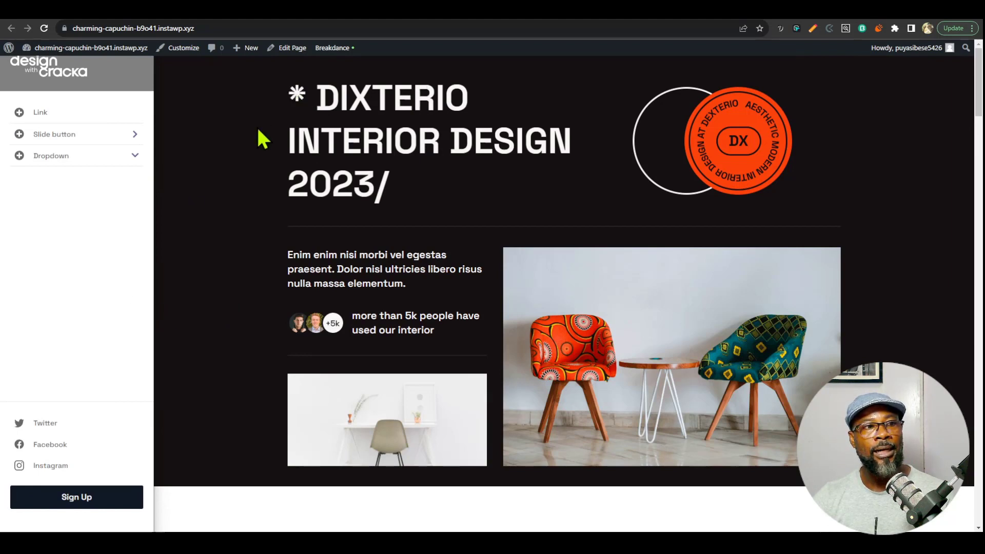
Collapse the Sidebar Header's structure in the builder and examine its section, header inner wrap, Nav, Home panel and Slide Panel elements.
scroll(103, 174, "down", 1)
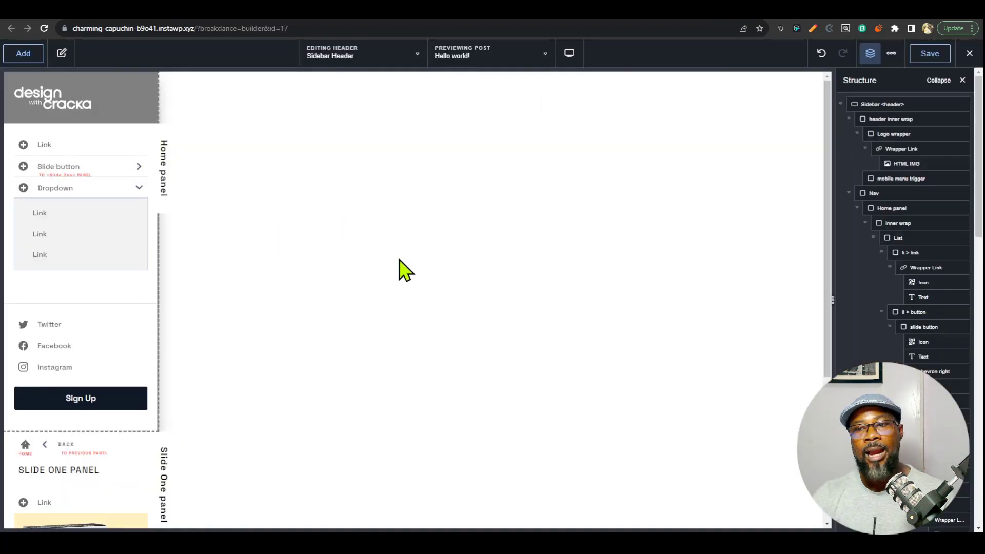
left_click(938, 80)
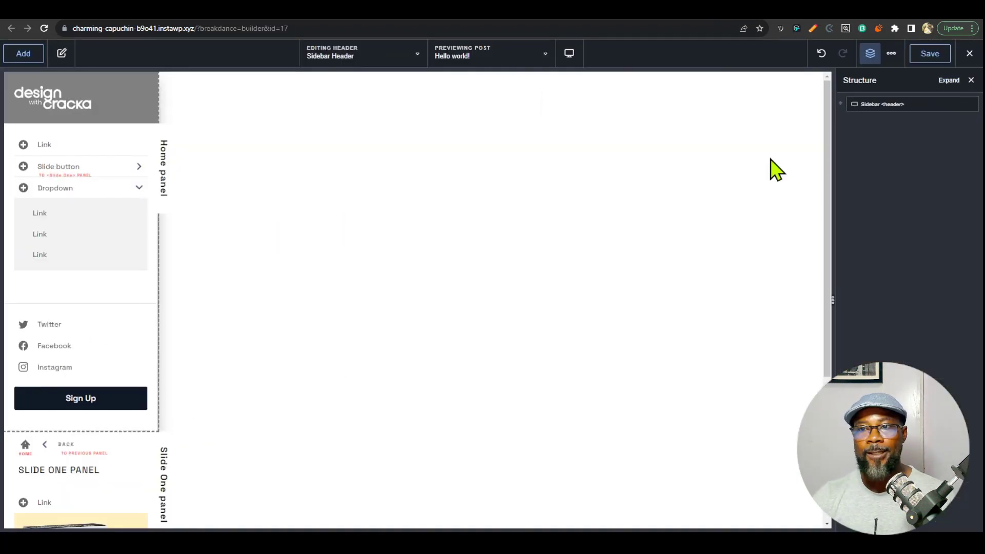
left_click(889, 104)
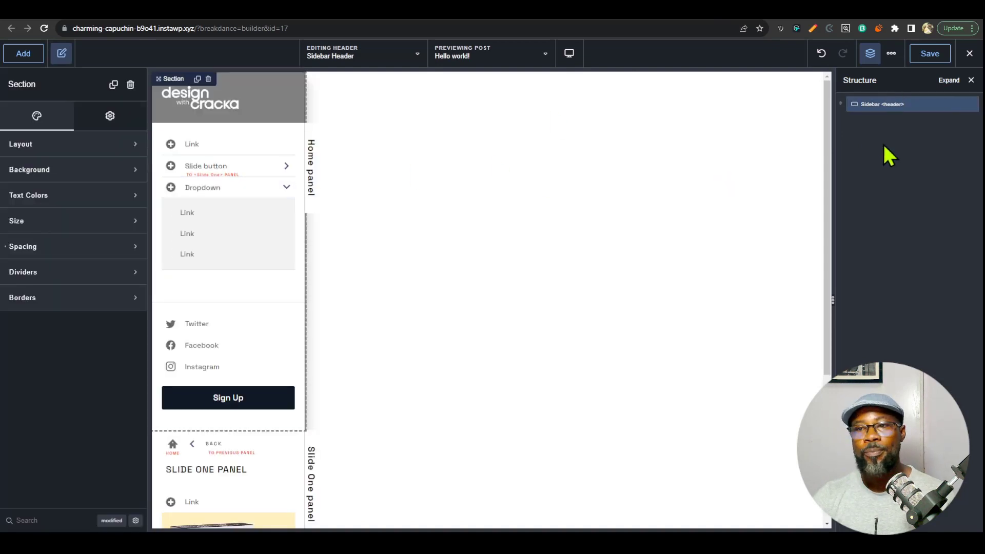
left_click(839, 103)
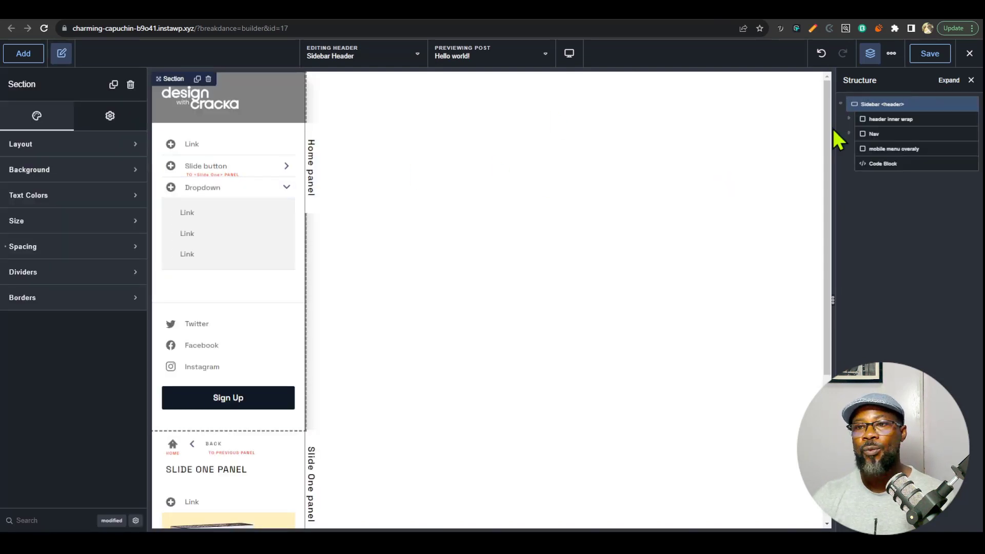
left_click(890, 116)
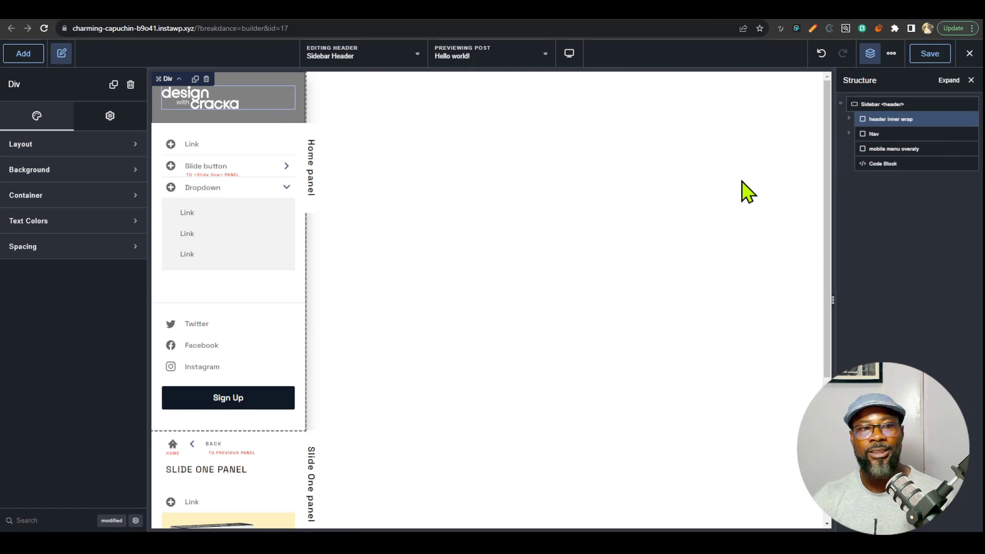
left_click(873, 134)
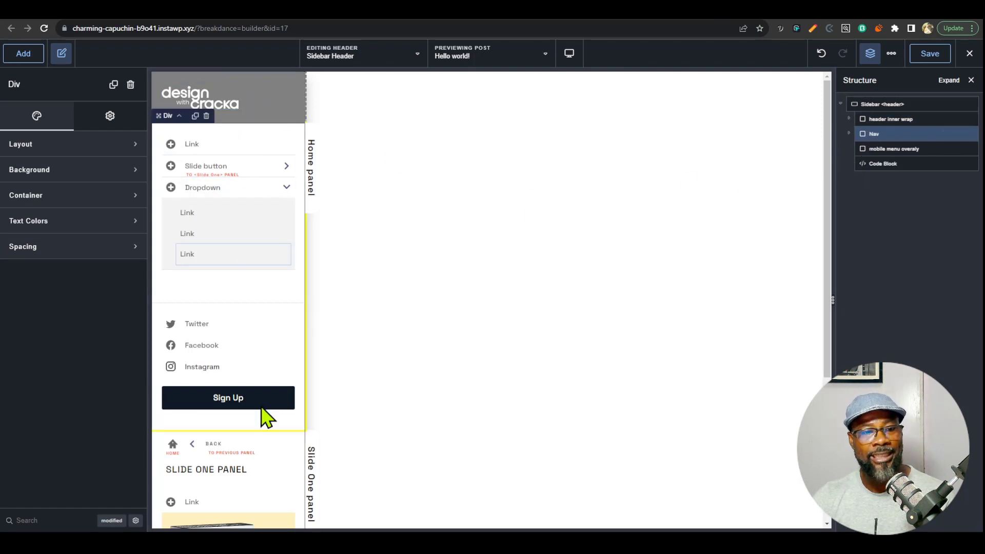
left_click(848, 134)
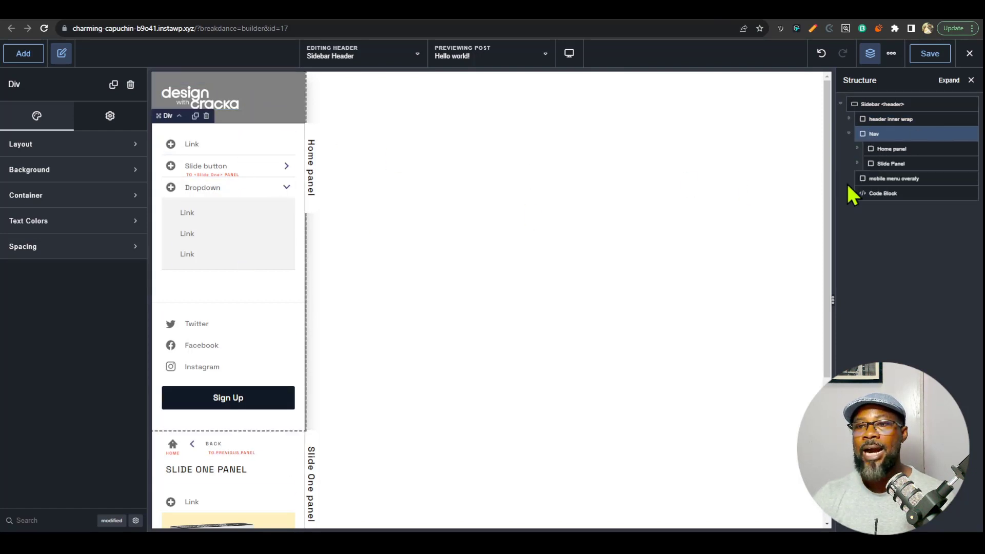
left_click(889, 163)
left_click(897, 149)
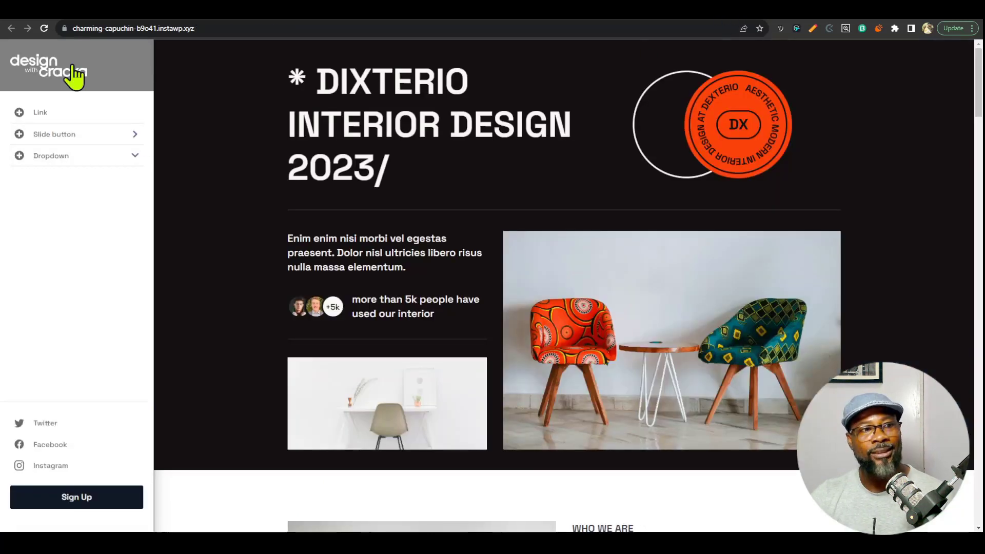
Check the Slide button panel and its home return on the front end, and compare the Home and Slide One panels in the builder.
left_click(111, 141)
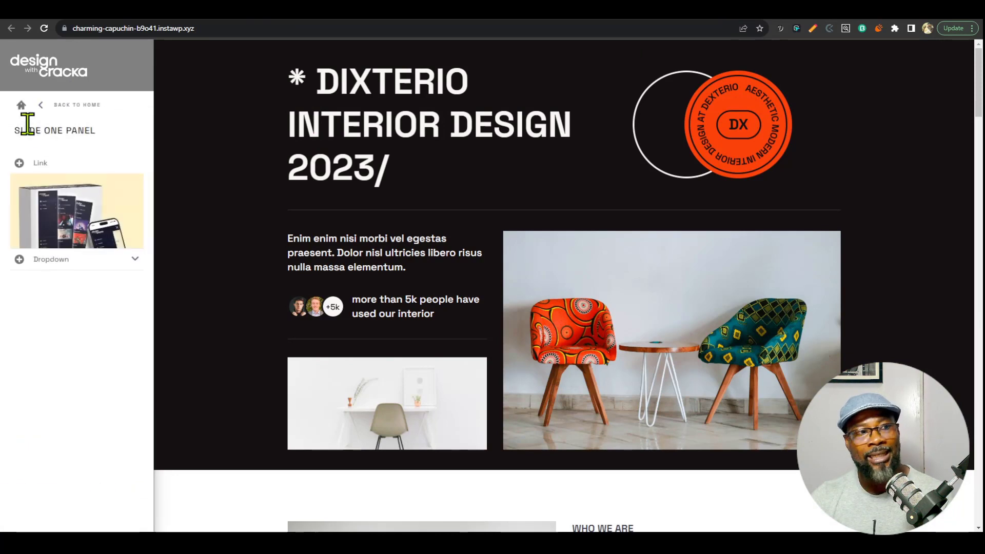
left_click(22, 105)
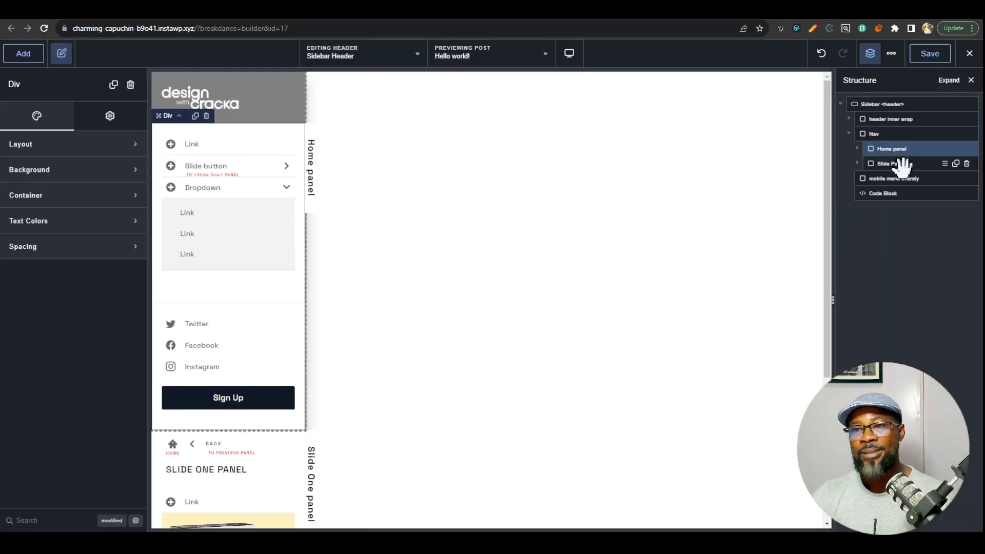
left_click(893, 163)
scroll(327, 507, "down", 4)
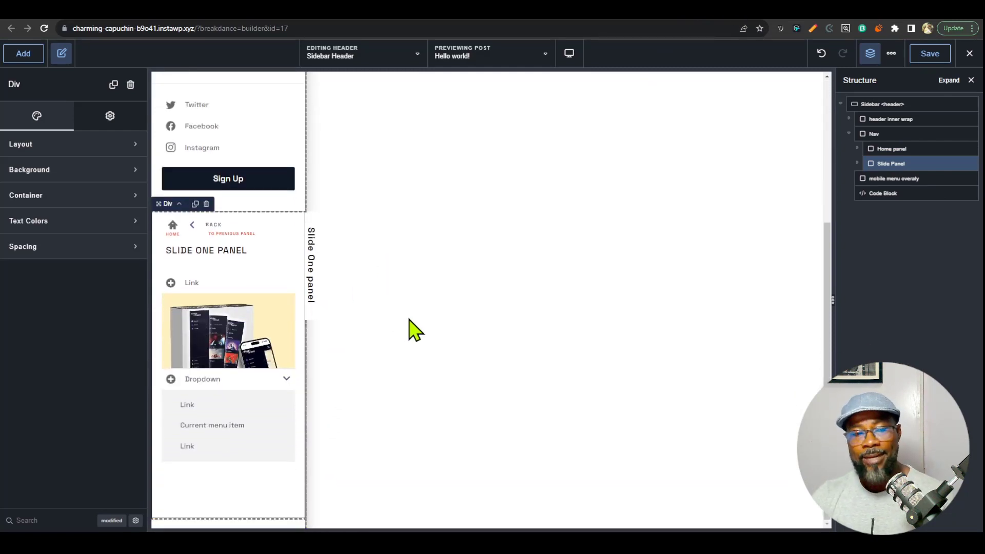
scroll(293, 411, "up", 4)
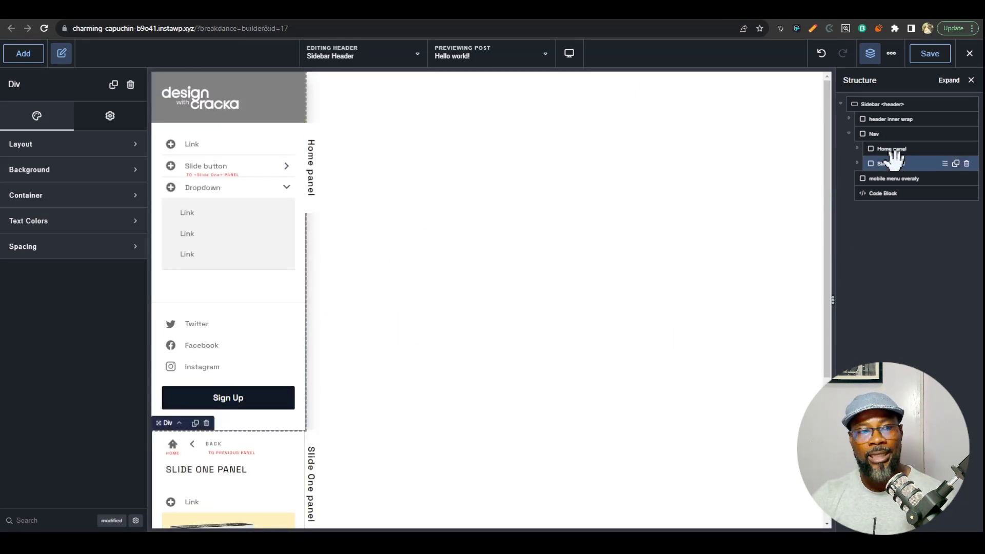
scroll(194, 369, "down", 4)
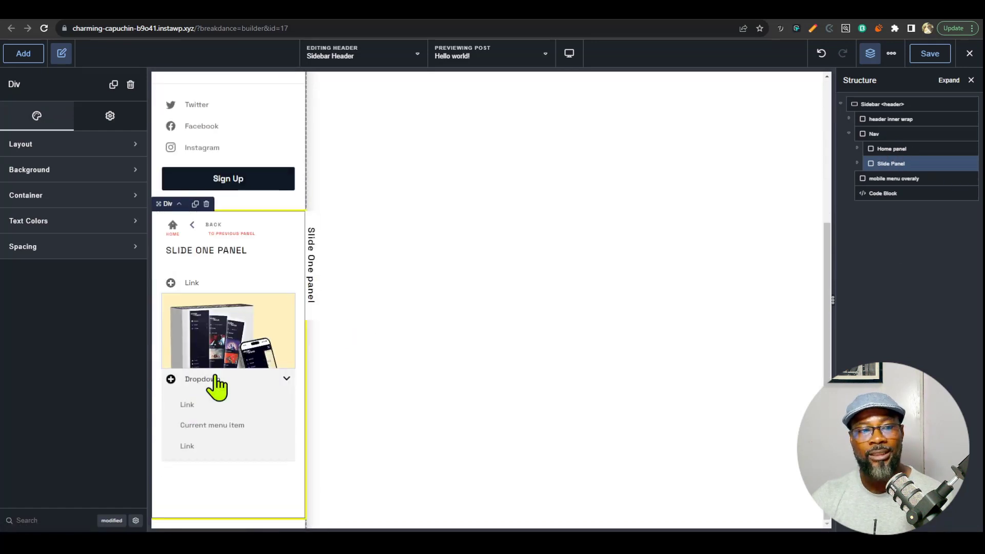
scroll(218, 395, "up", 4)
left_click(311, 170)
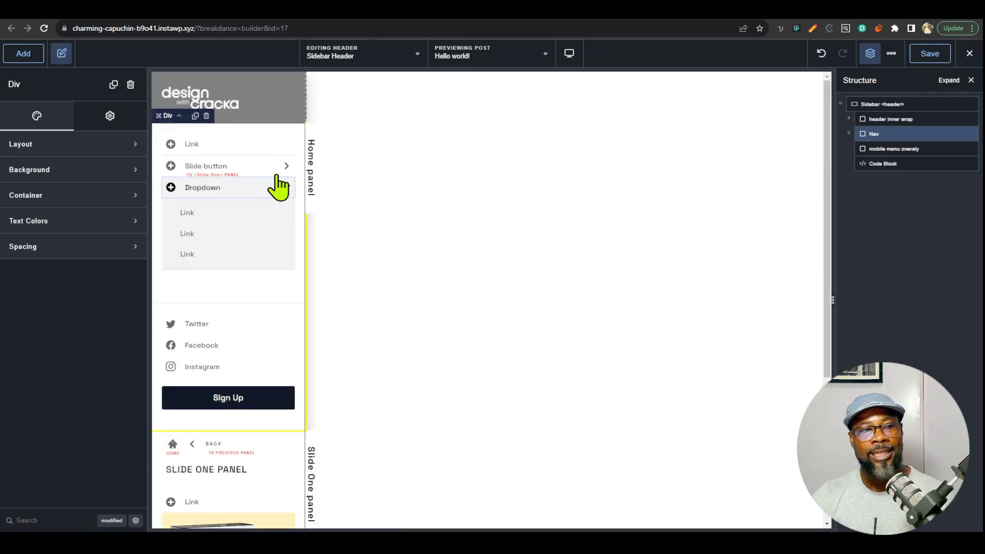
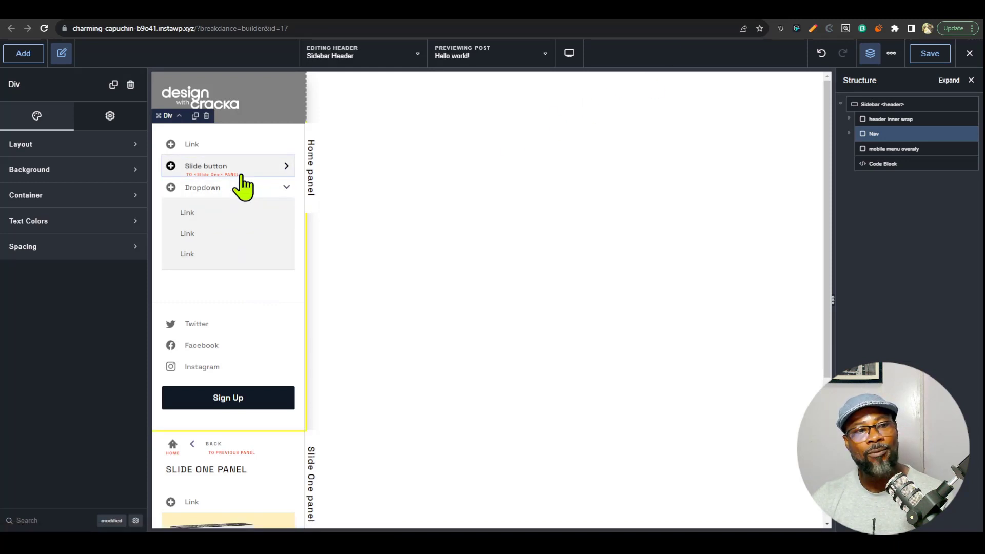
Duplicate the Slide button's "li > button" item in the Home panel's list.
scroll(301, 391, "down", 2)
scroll(235, 263, "up", 2)
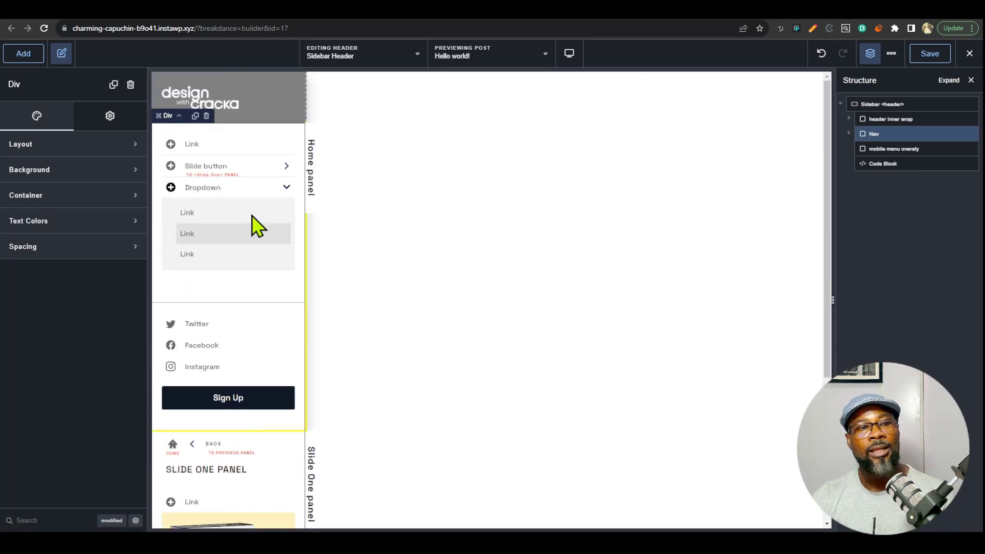
left_click(254, 167)
scroll(303, 400, "down", 4)
scroll(285, 385, "up", 4)
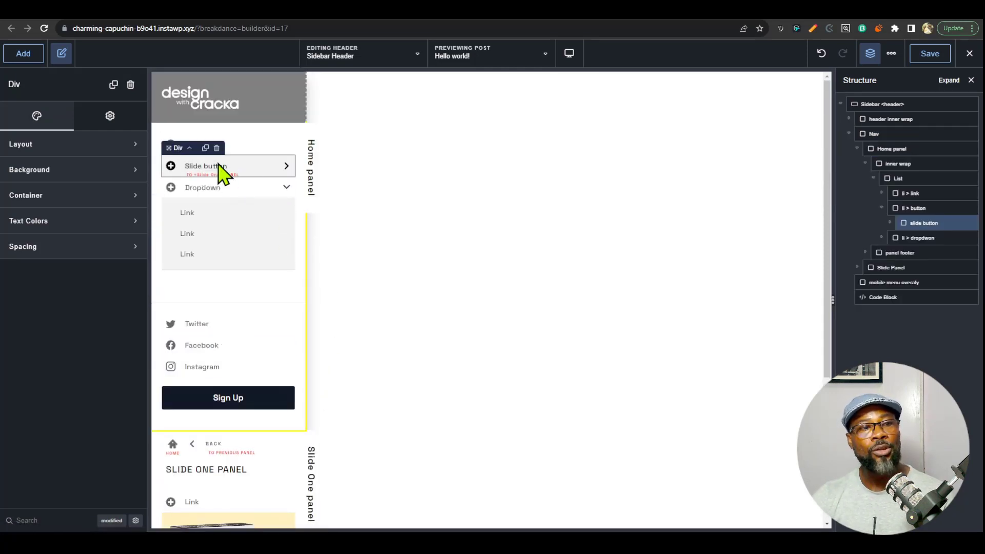
left_click(887, 208)
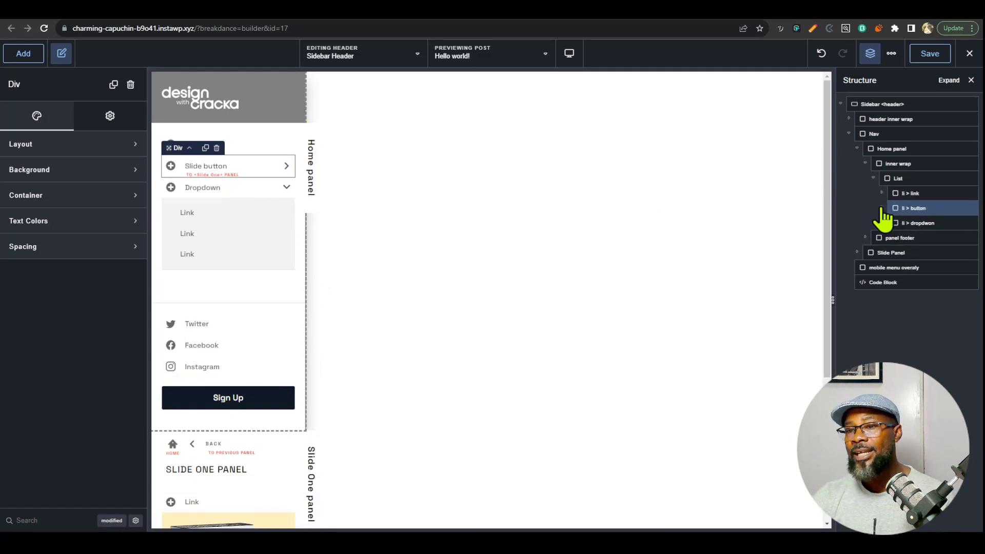
left_click(919, 220)
left_click(903, 206)
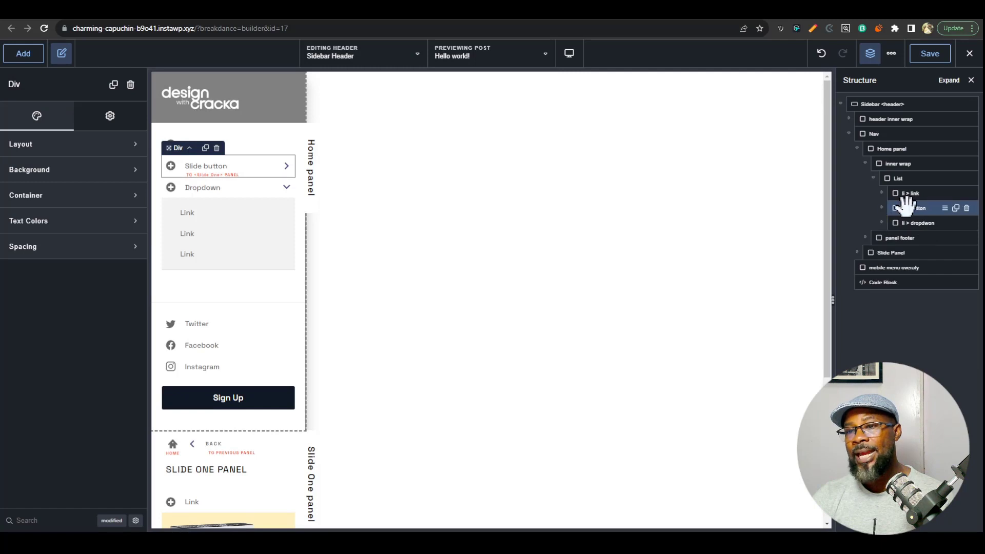
left_click(956, 208)
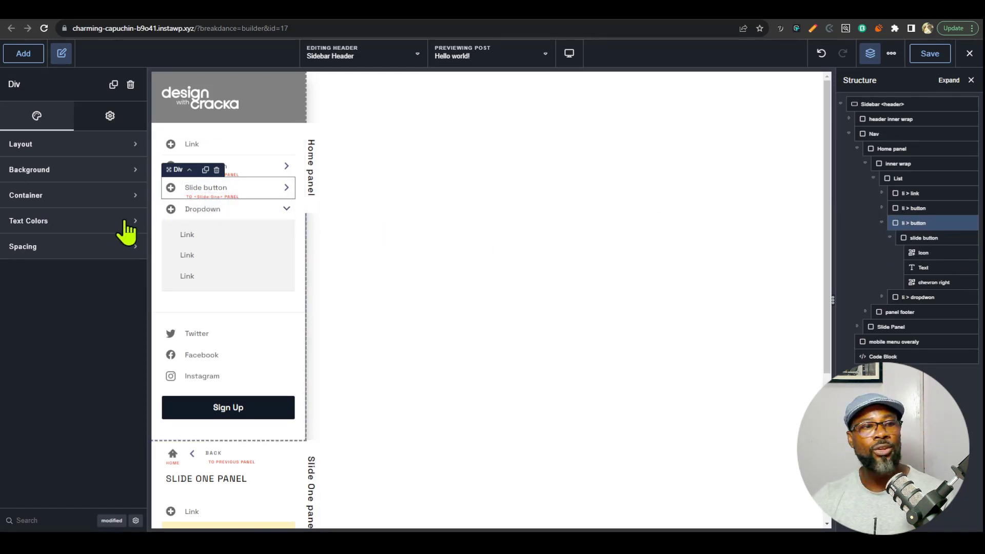
Change the duplicated button's text to "Slide button two" and collapse its slide button element in the structure.
left_click(212, 191)
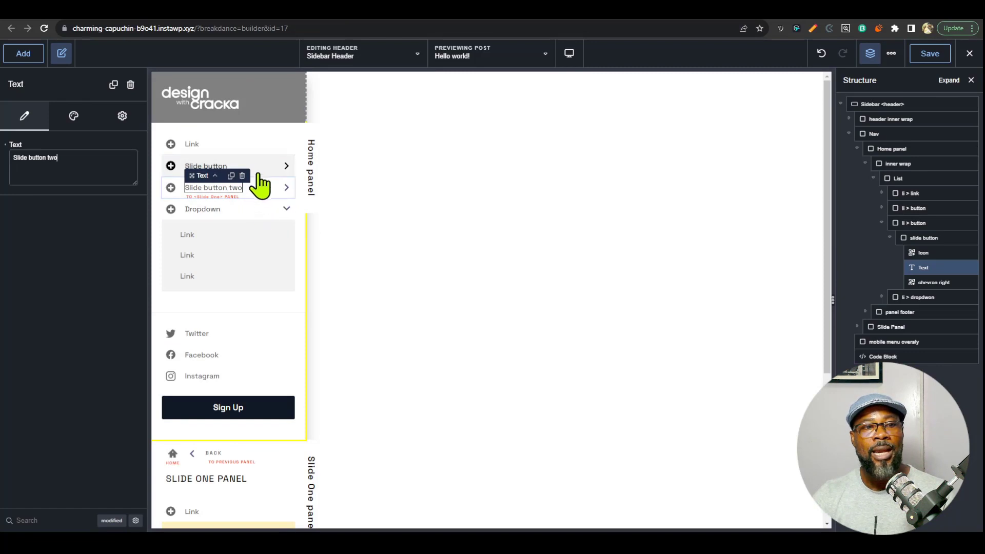
left_click(891, 238)
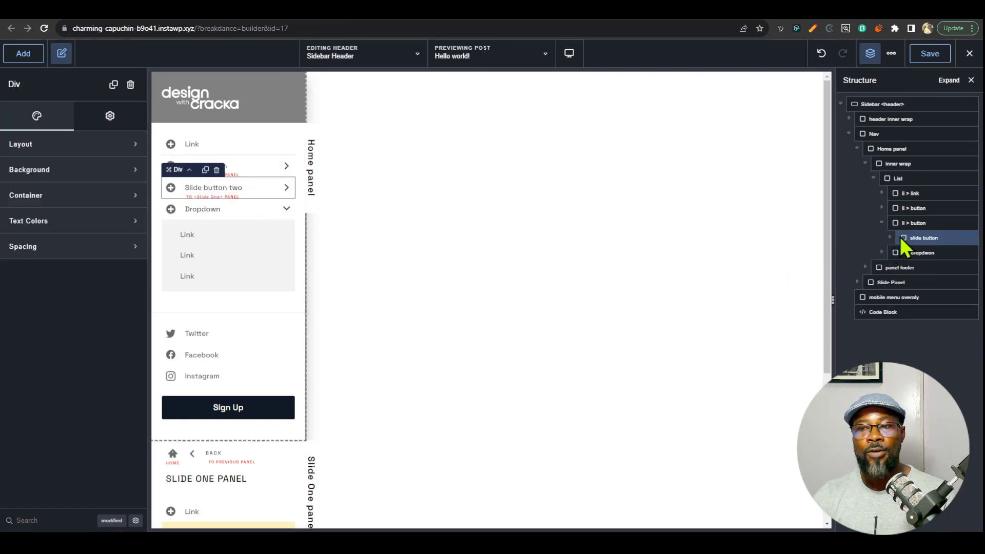
scroll(256, 308, "down", 1)
scroll(259, 429, "up", 1)
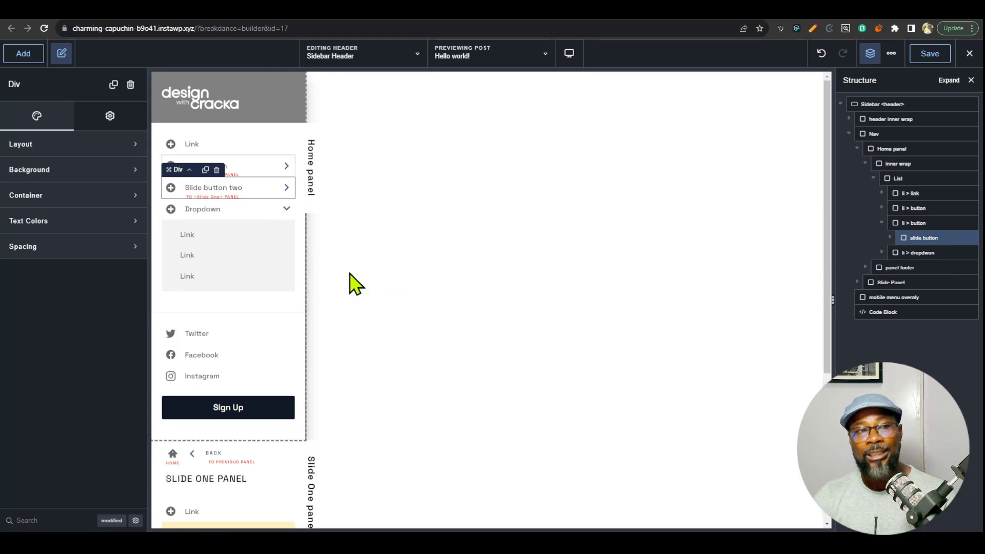
Locate the Slide One panel, select its Slide Panel element and examine its title attribute's name and value in the advanced settings.
scroll(385, 354, "down", 4)
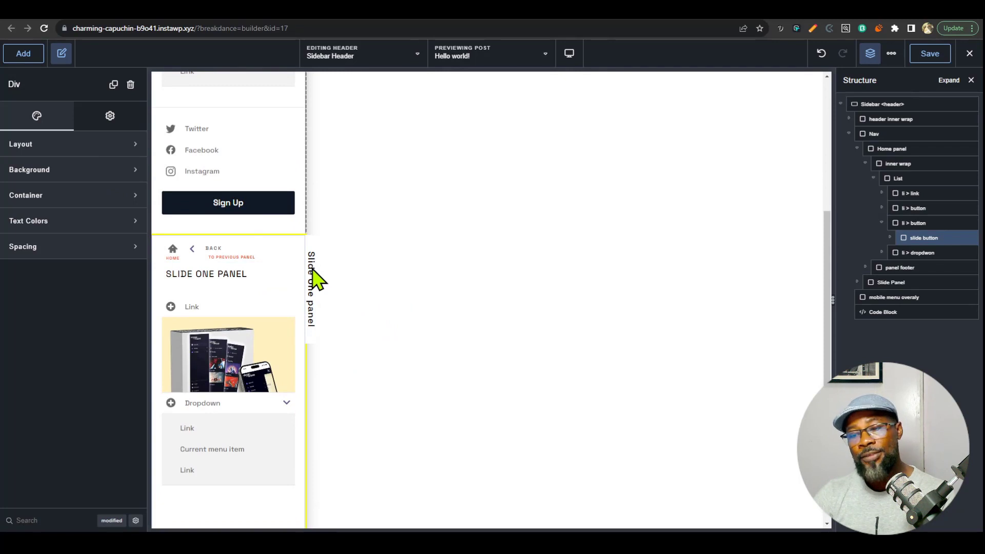
scroll(802, 275, "up", 4)
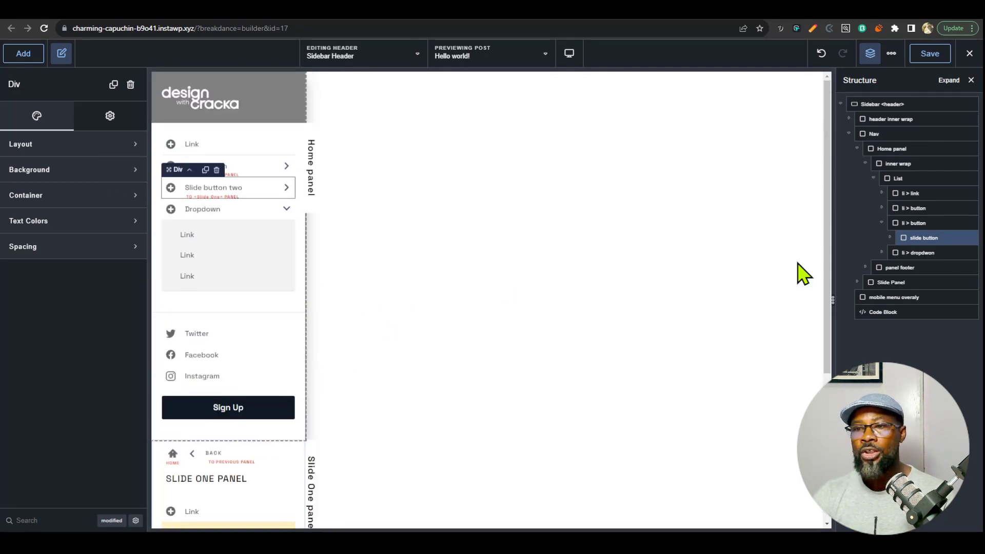
left_click(913, 207)
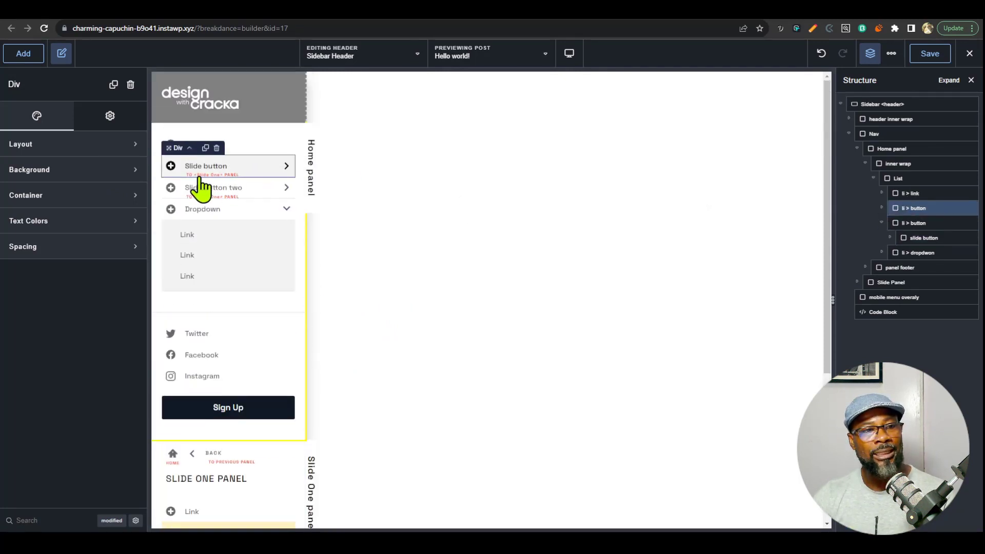
scroll(319, 333, "down", 3)
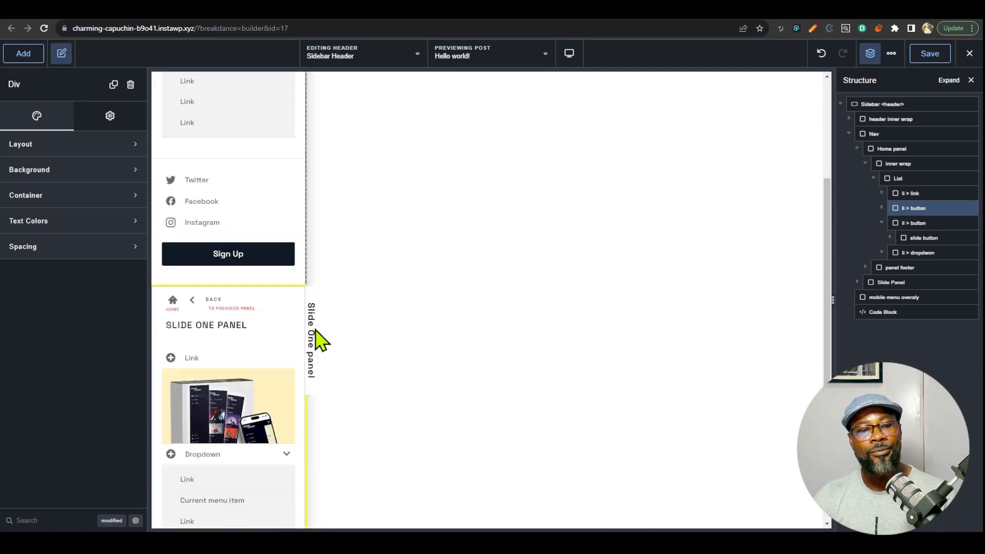
left_click(316, 320)
left_click(111, 115)
left_click(104, 144)
scroll(93, 341, "down", 2)
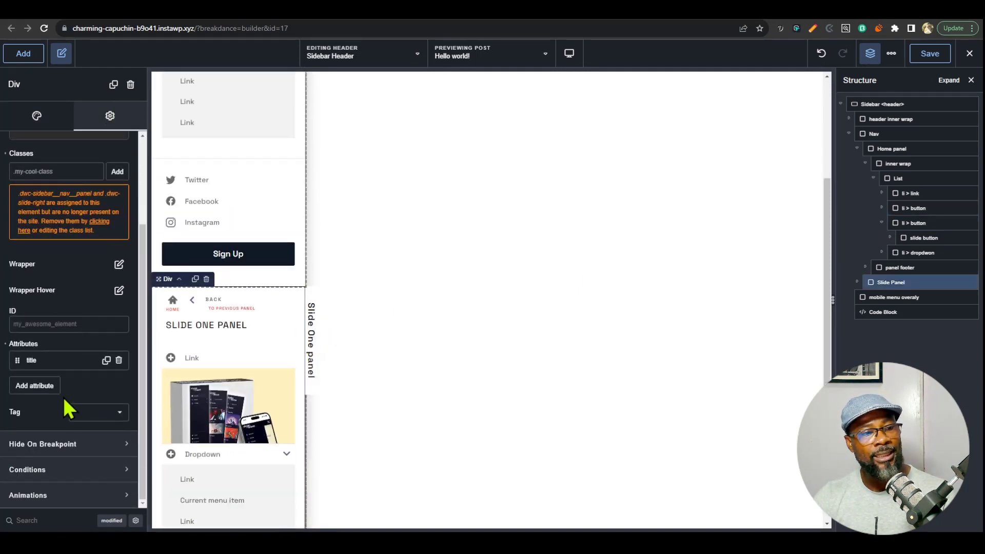
left_click(64, 360)
scroll(77, 367, "down", 2)
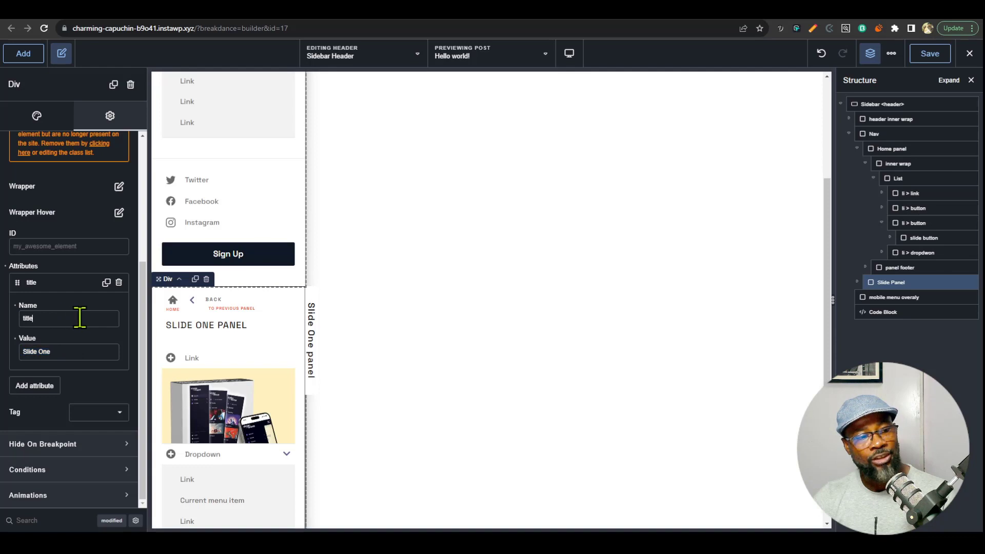
Show only the Slide Panel's modified properties and expand its title attribute.
left_click(37, 117)
left_click(112, 521)
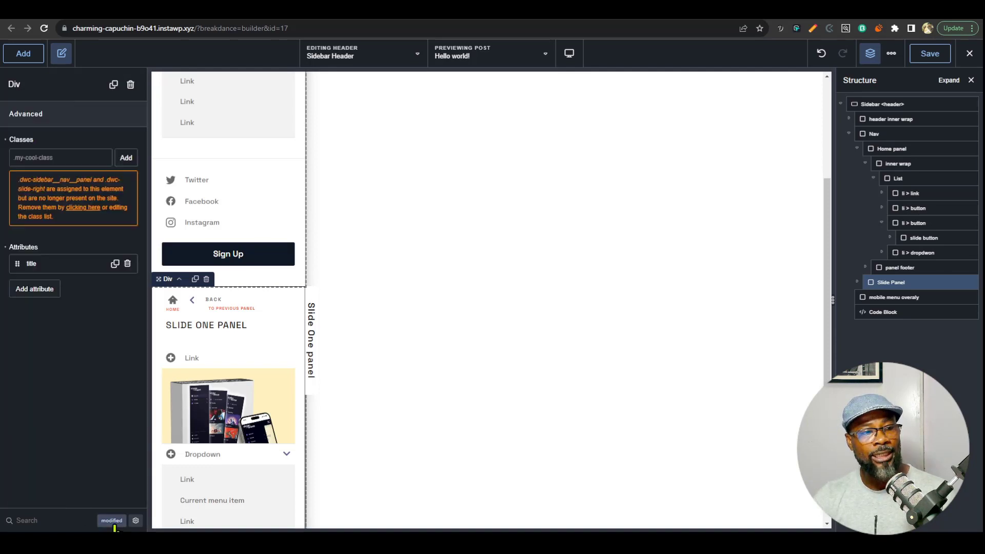
left_click(72, 263)
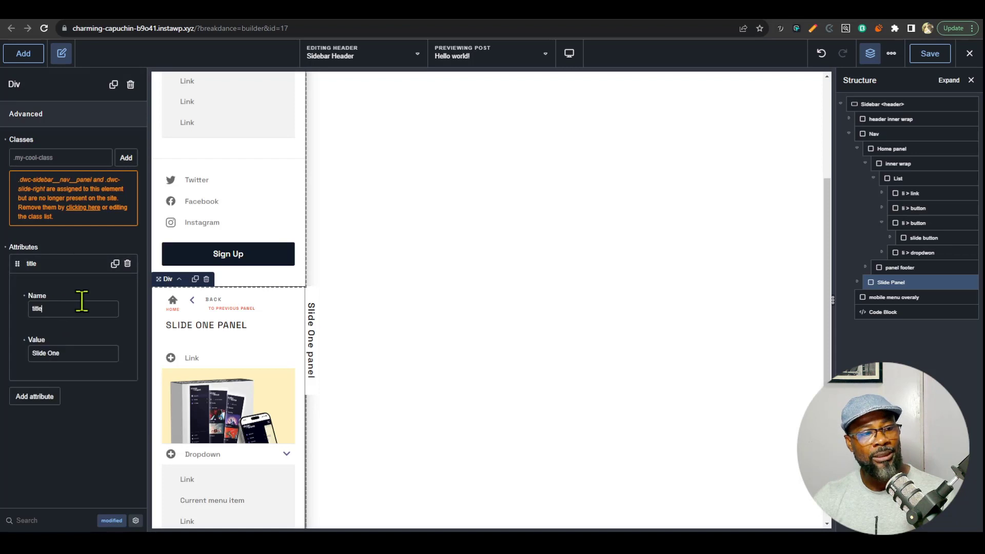
Examine the title attribute of the first Slide button's slide button element among its modified properties.
left_click(915, 208)
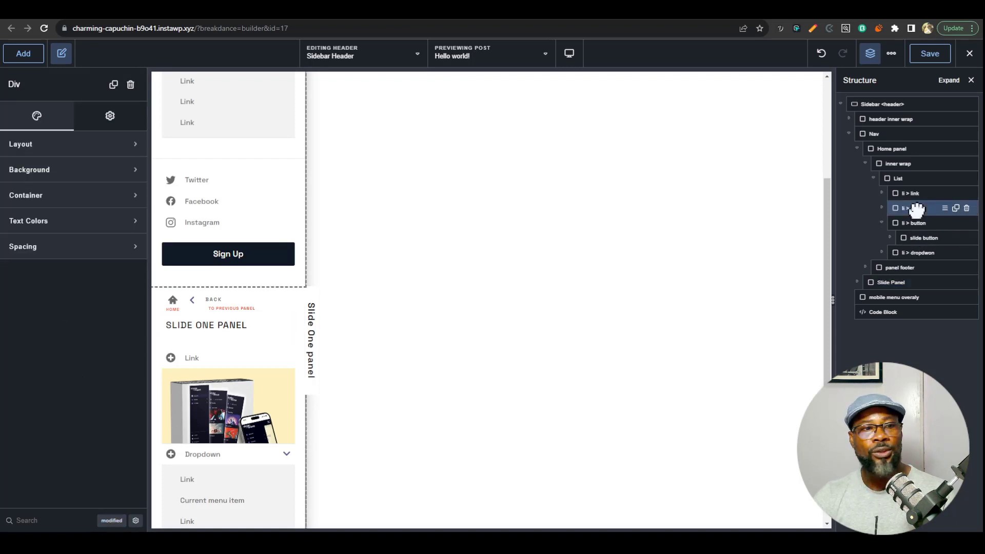
scroll(308, 246, "up", 3)
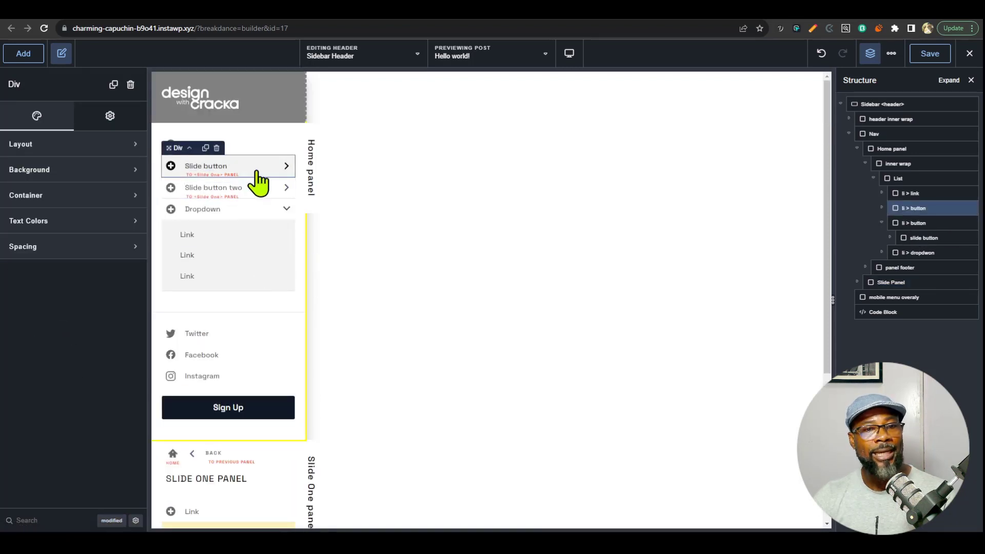
left_click(880, 207)
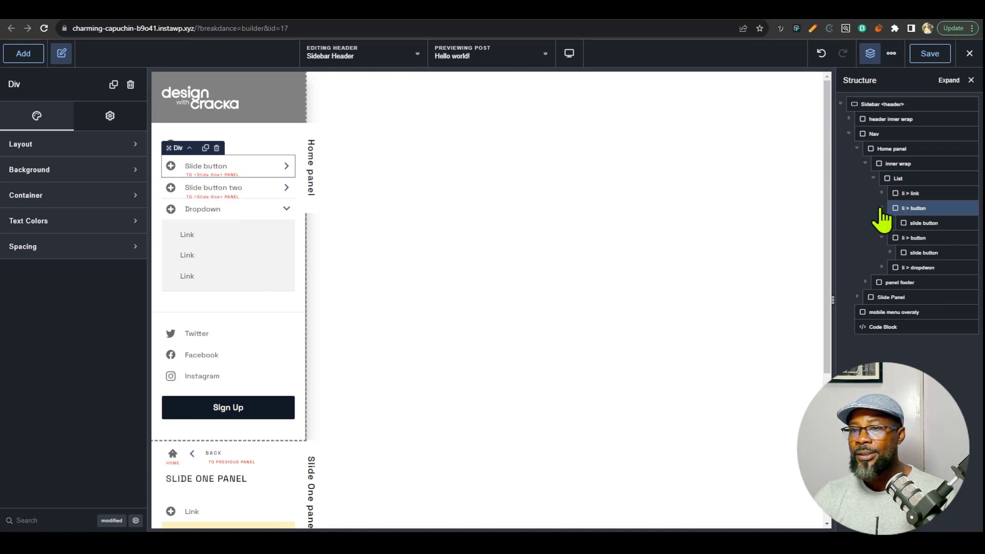
left_click(916, 224)
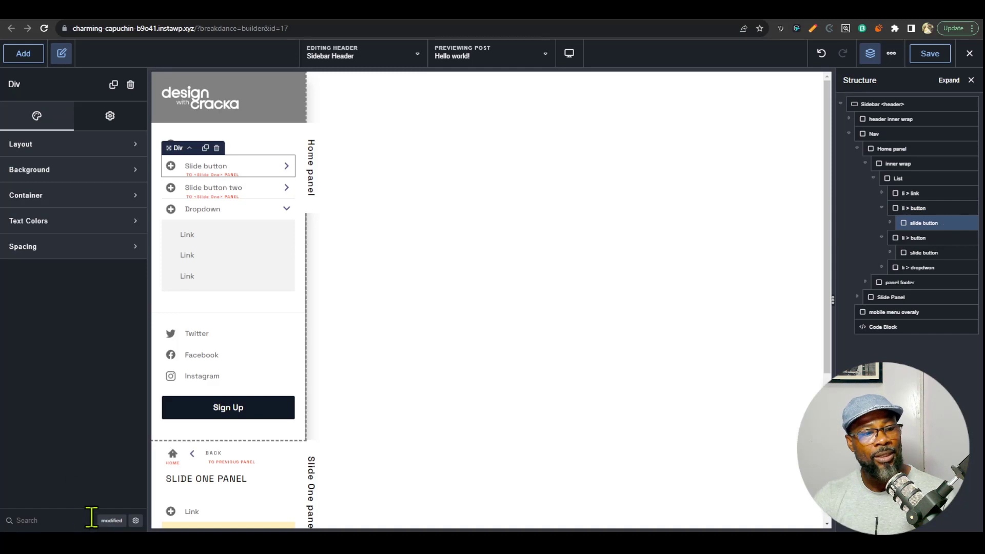
left_click(112, 521)
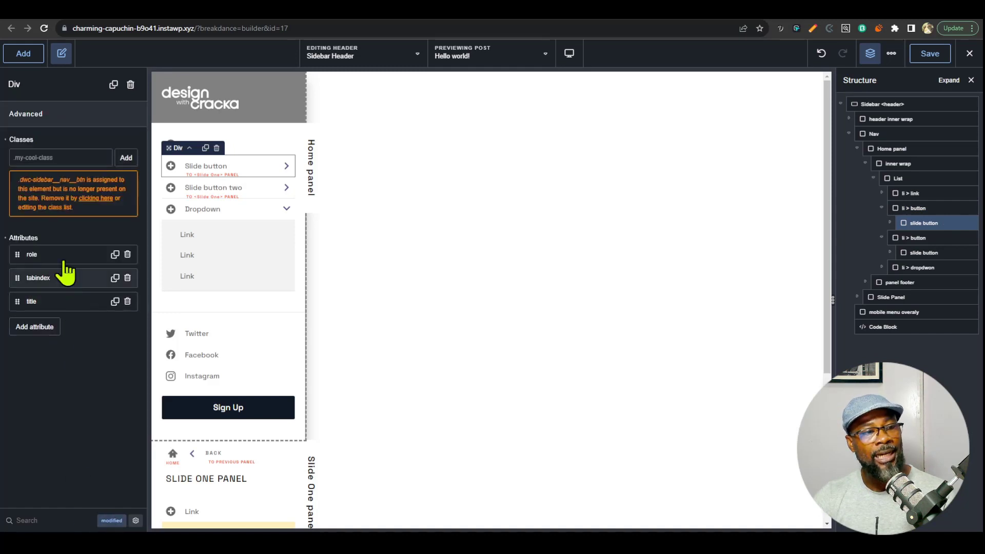
left_click(70, 307)
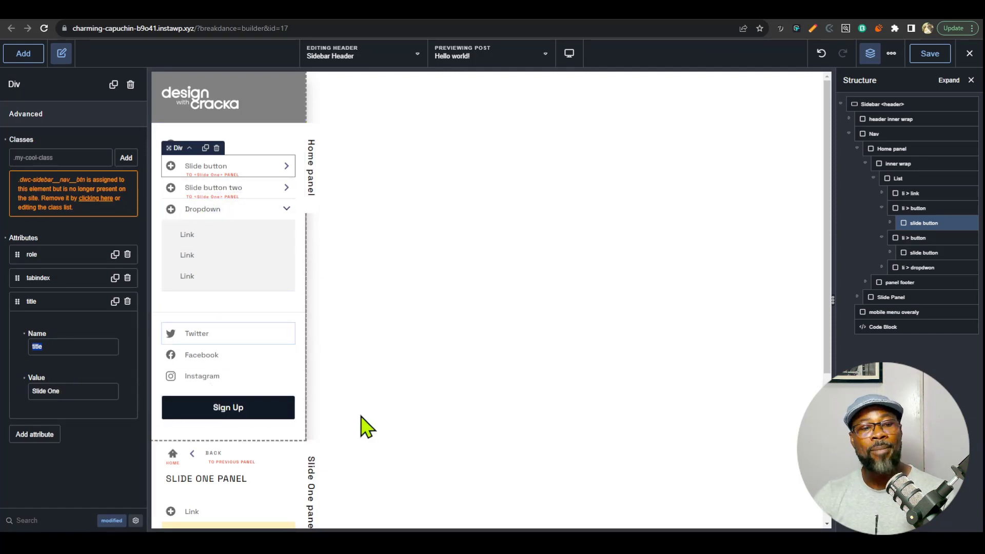
Duplicate the Slide Panel element and rename the copy "Slide Two Panel" in the structure.
scroll(313, 431, "down", 4)
left_click(322, 262)
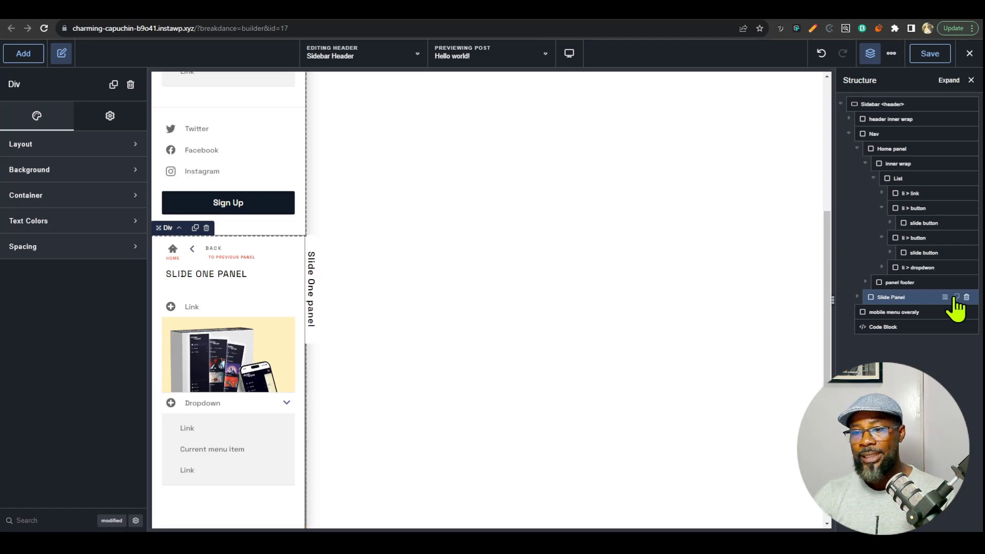
left_click(955, 297)
left_click(857, 312)
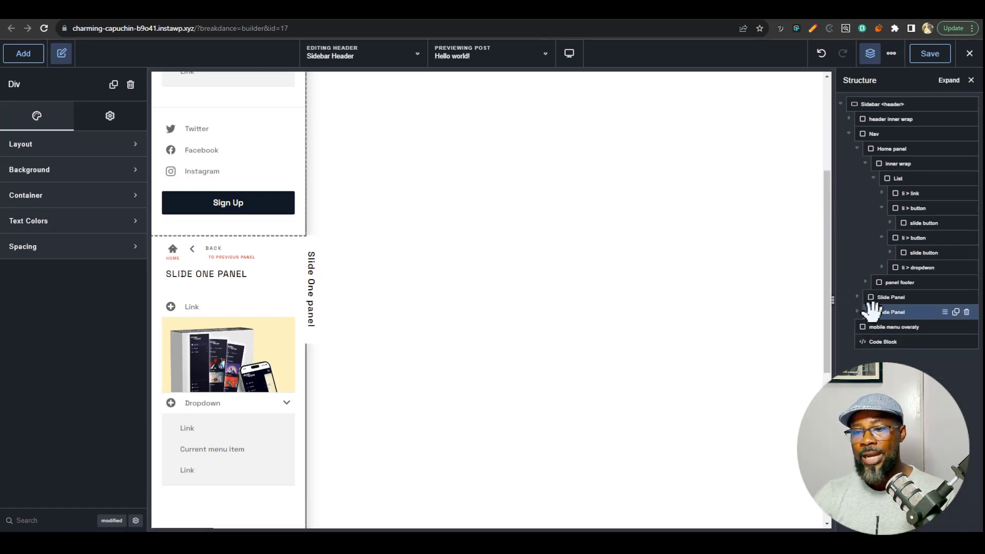
double_click(898, 312)
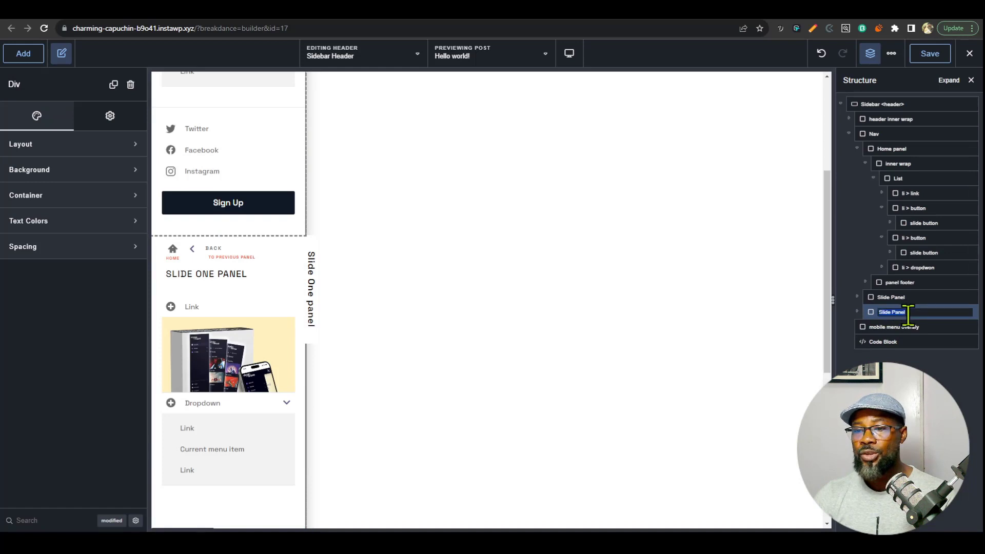
left_click(893, 313)
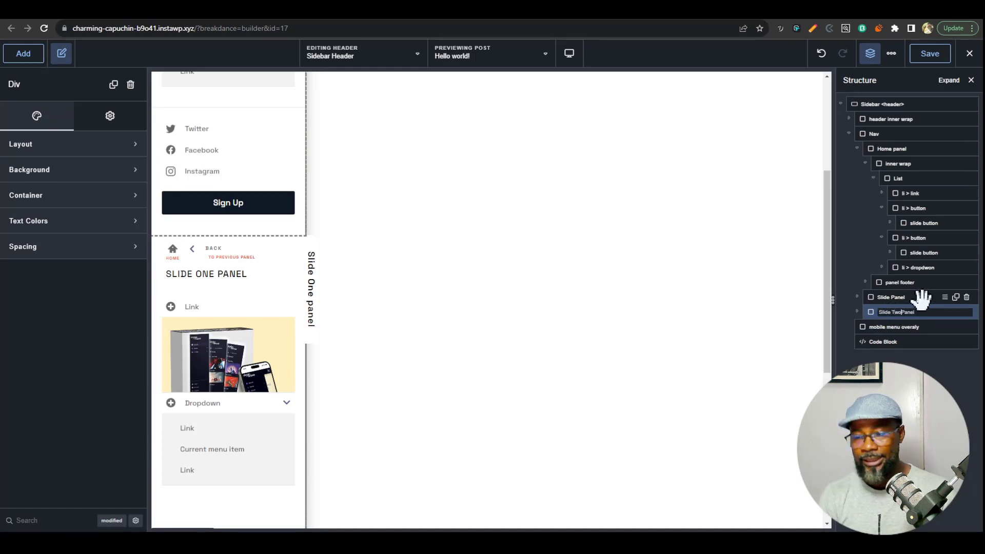
key("Return")
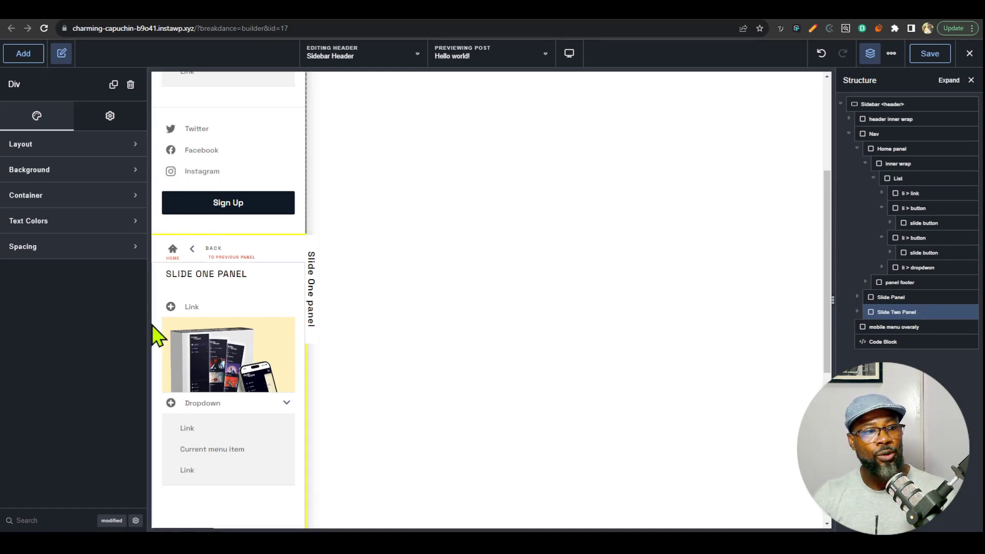
Set the Slide Two Panel's title attribute value to "Slide Two".
left_click(113, 521)
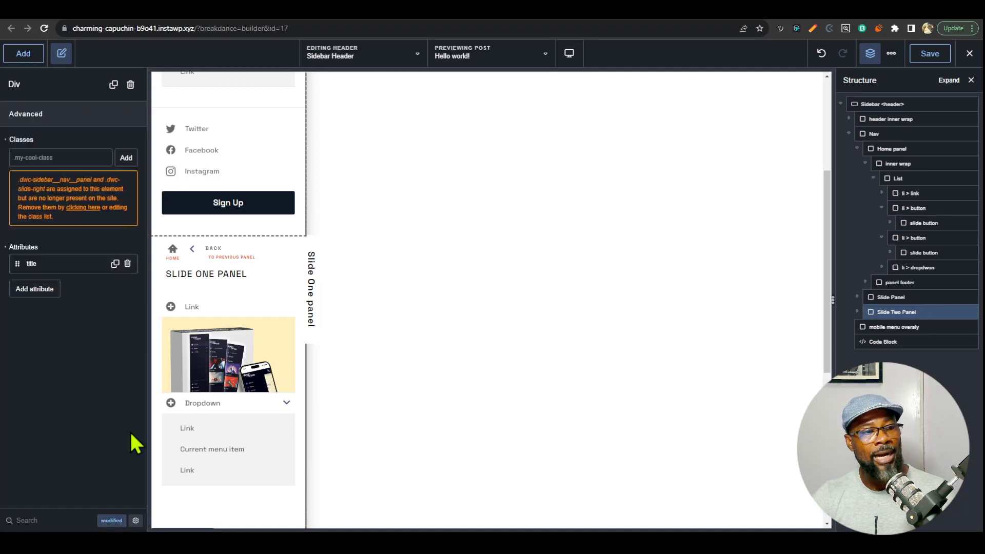
left_click(66, 263)
key("BackSpace")
key("BackSpace")
key("BackSpace")
type("Two")
key("ctrl+a")
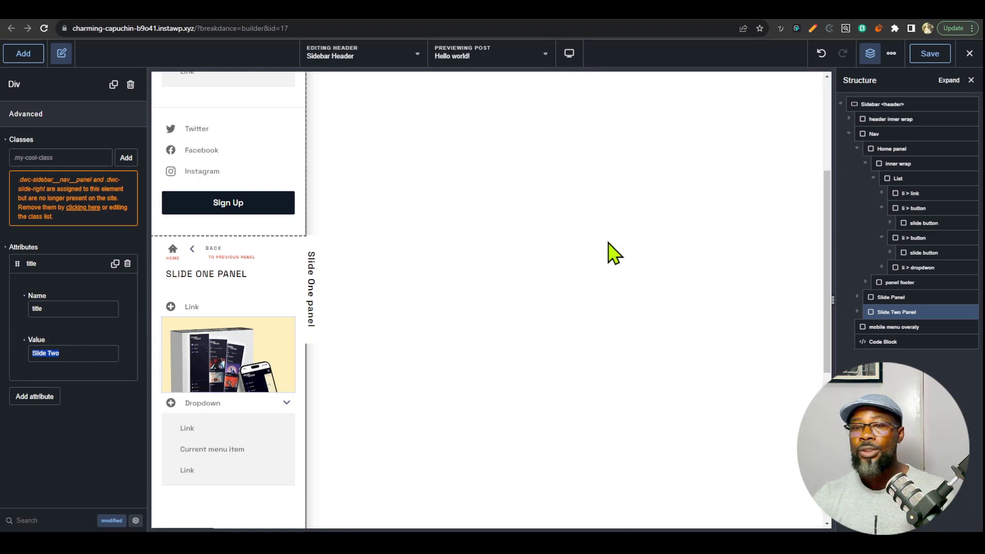
Set the title attribute value of Slide button two's slide button element to "Slide Two".
scroll(209, 412, "up", 4)
left_click(260, 193)
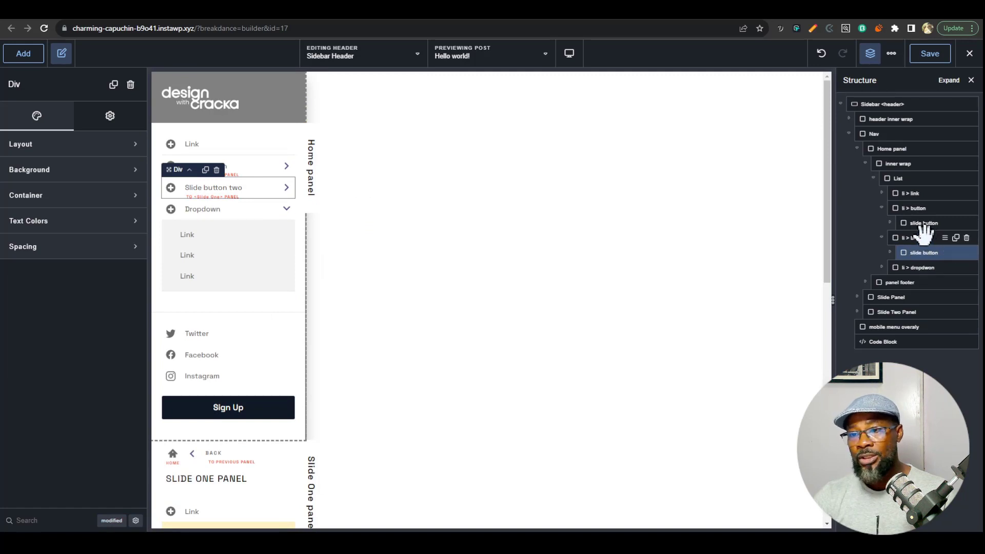
left_click(111, 521)
left_click(66, 301)
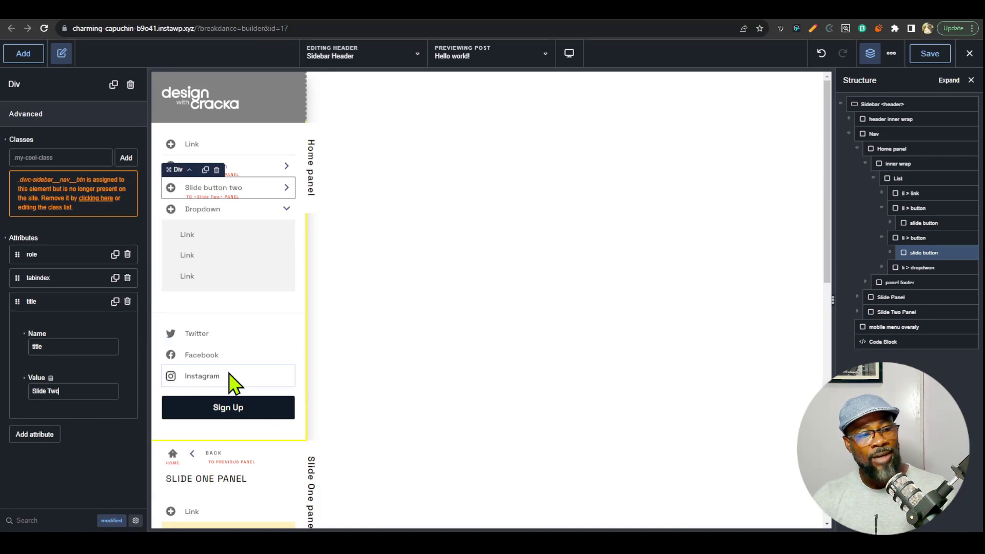
Compare the target label under Slide button two with the side label of the duplicated panel.
scroll(214, 376, "down", 4)
scroll(232, 371, "down", 3)
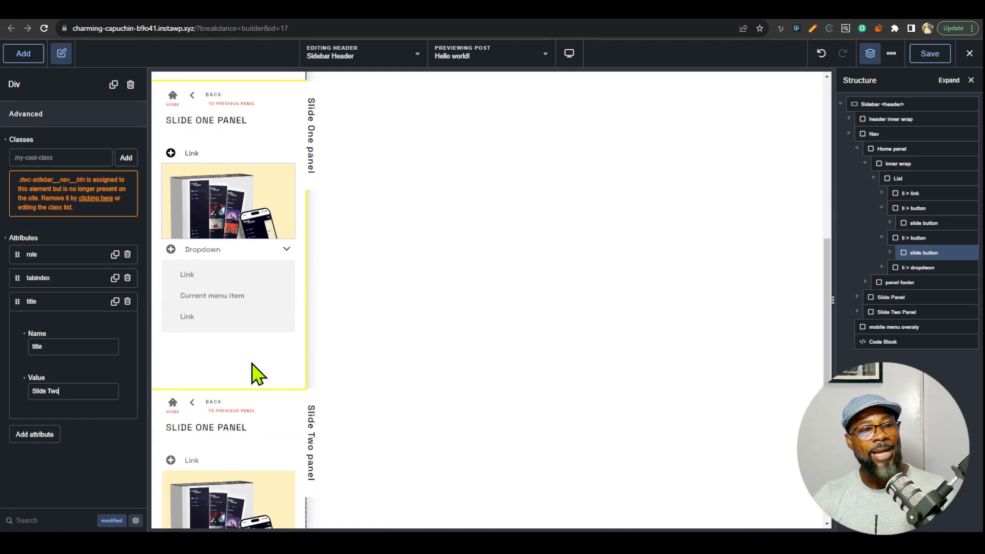
left_click(313, 457)
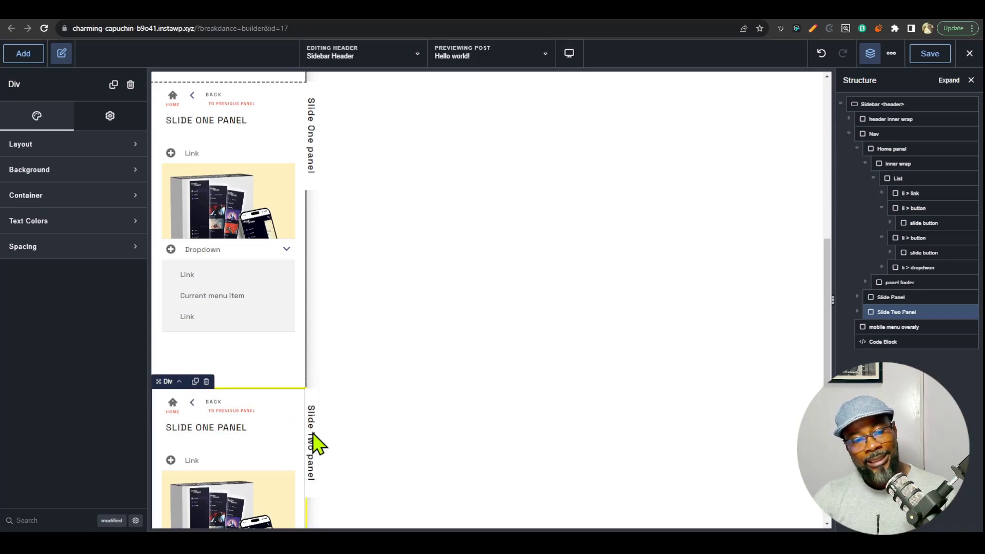
scroll(314, 466, "up", 7)
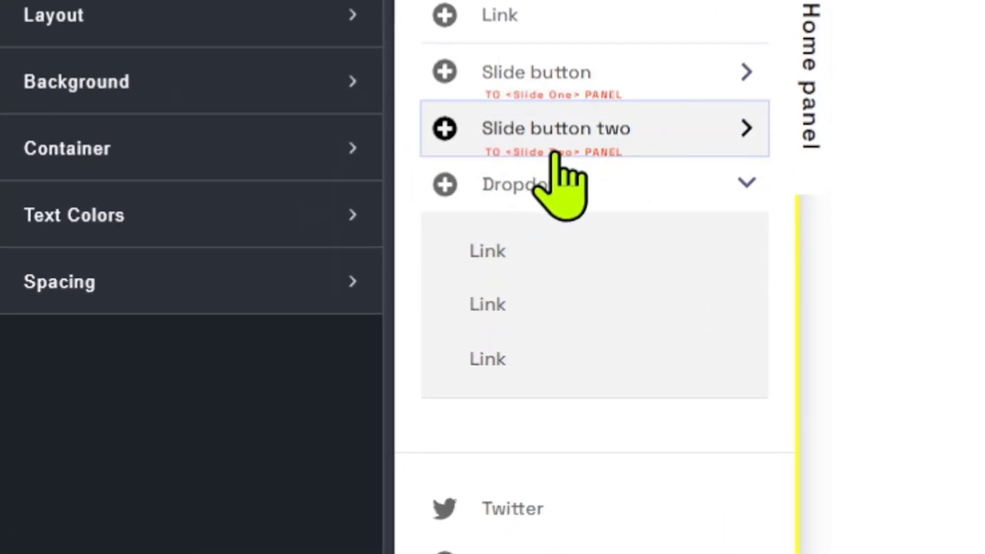
scroll(820, 379, "down", 10)
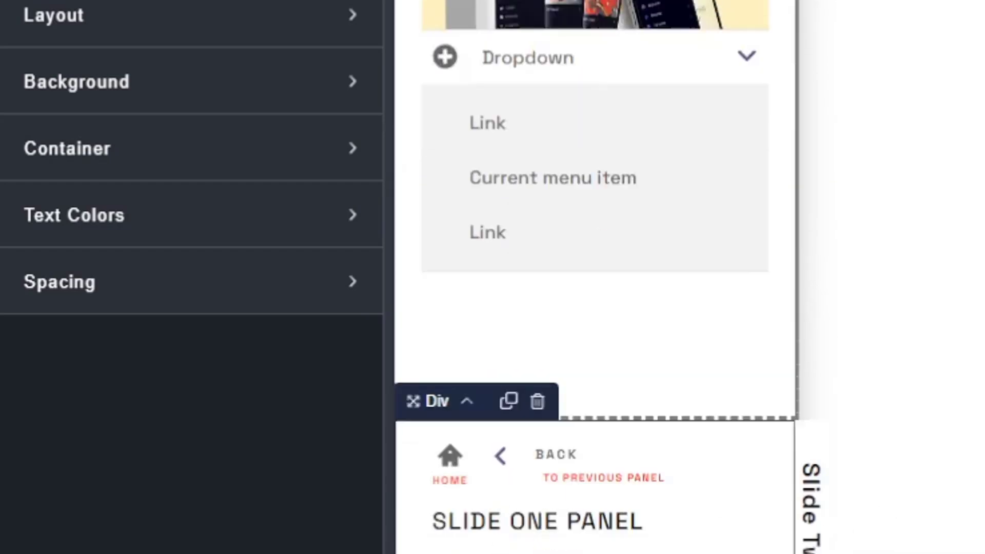
scroll(820, 418, "up", 5)
scroll(830, 538, "down", 5)
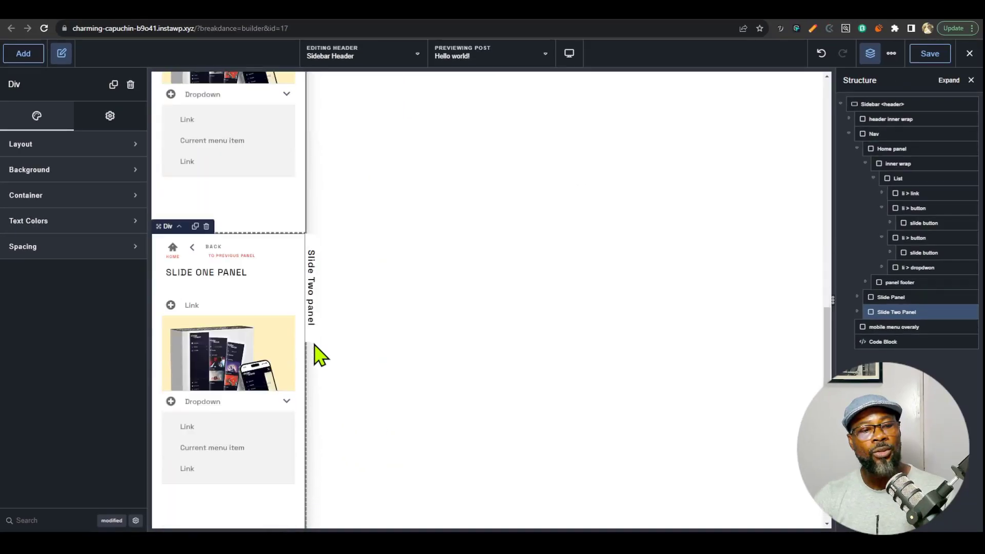
Change the duplicated panel's heading text to "Slide Two Panel" and save the header.
scroll(308, 349, "down", 1)
left_click(229, 250)
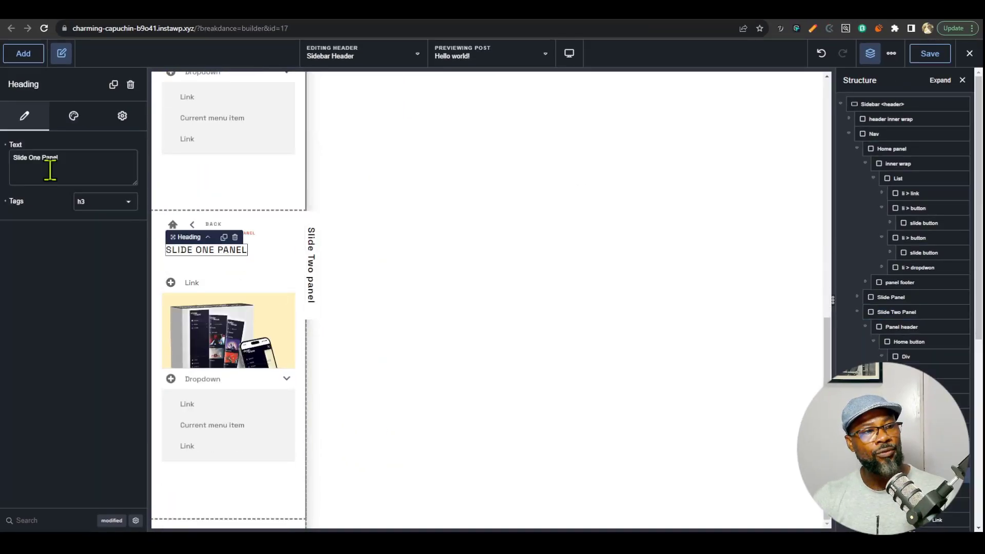
key("BackSpace")
key("BackSpace")
key("BackSpace")
key("BackSpace")
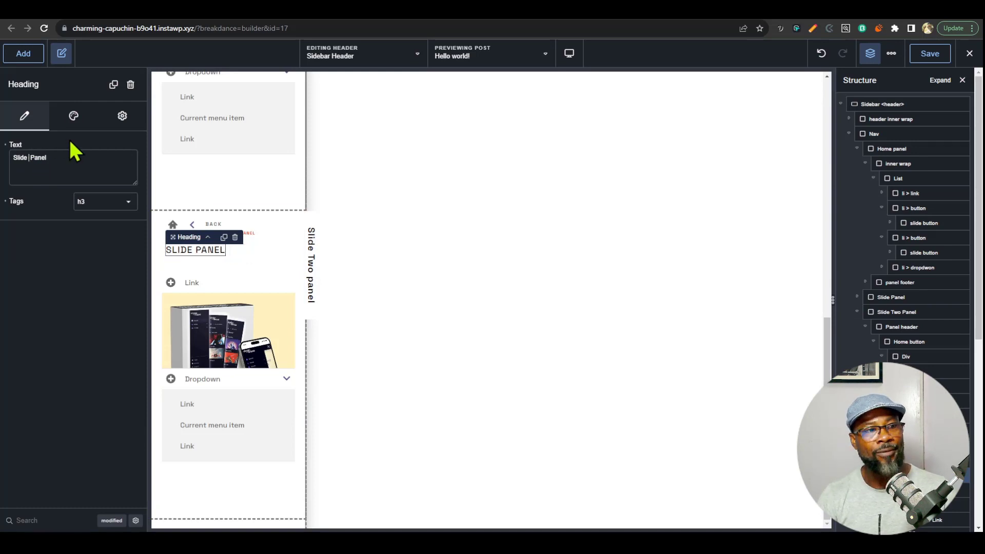
type("Two")
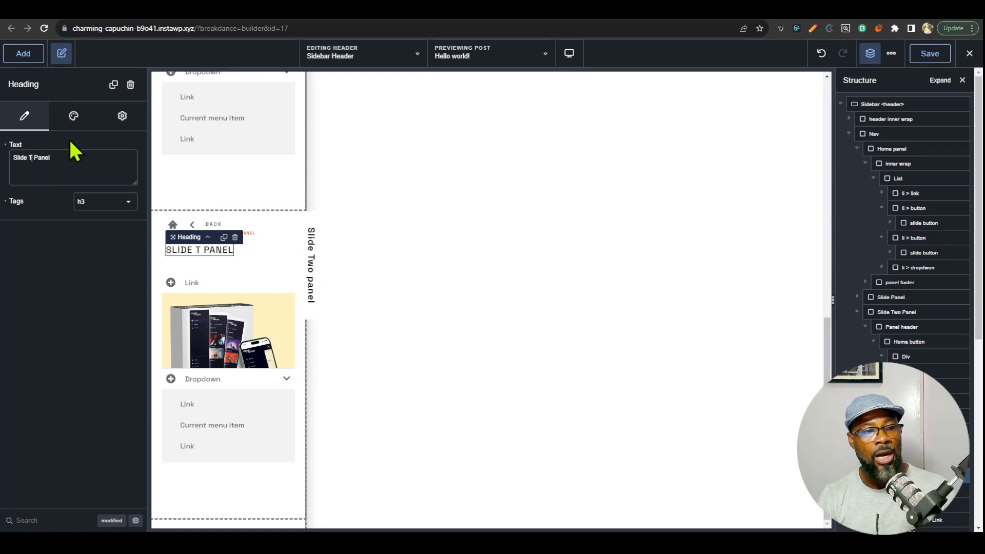
left_click(929, 55)
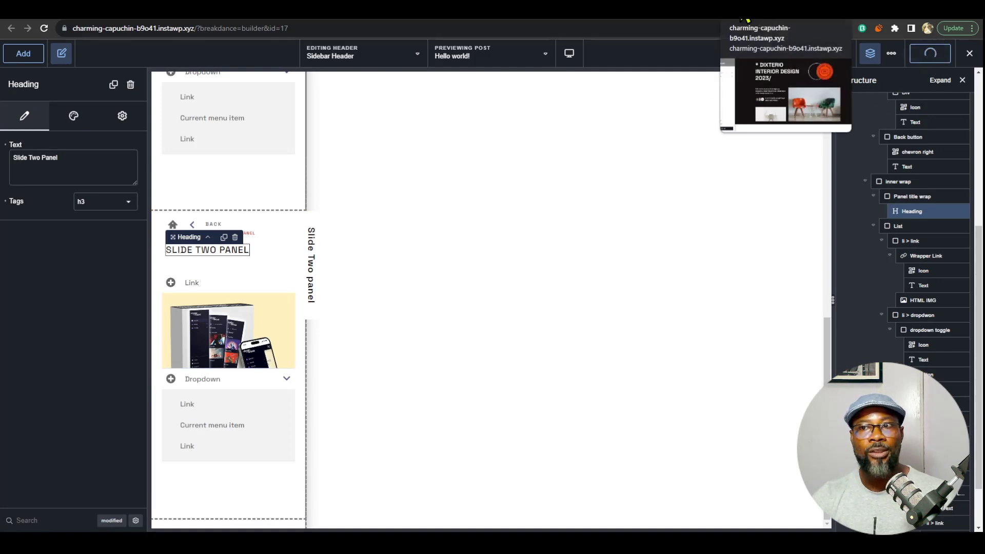
Reload the live site and test that both slide buttons in the sidebar open their own panels.
left_click(746, 19)
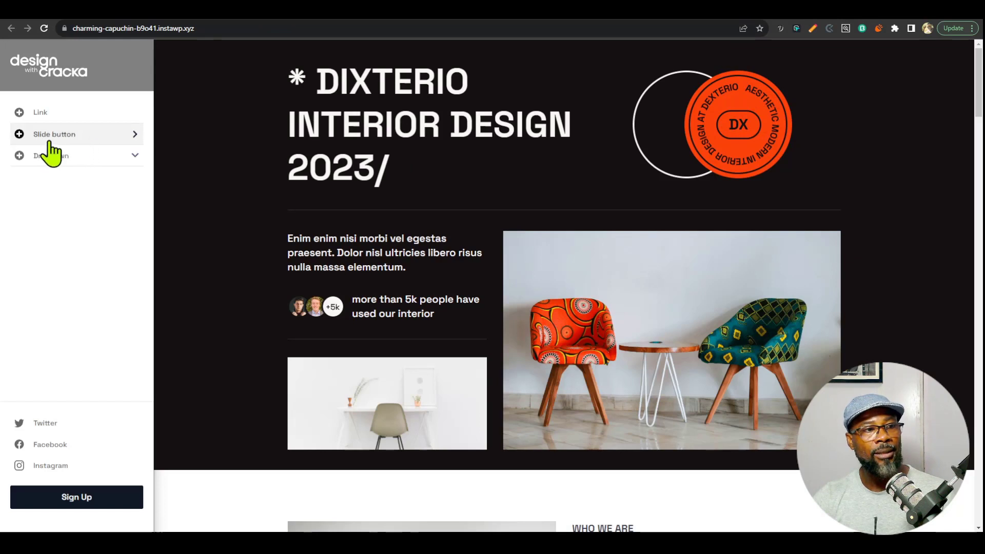
key("F5")
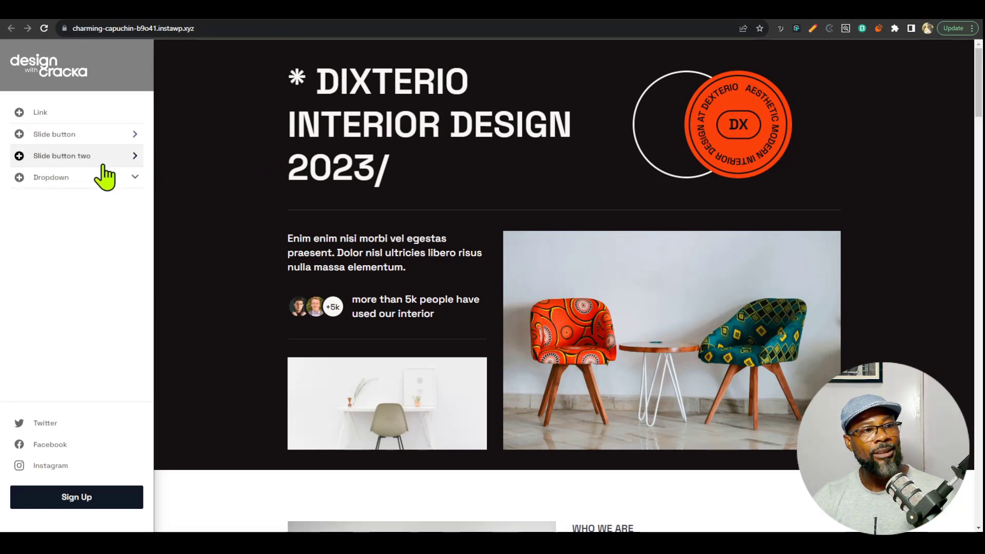
left_click(99, 132)
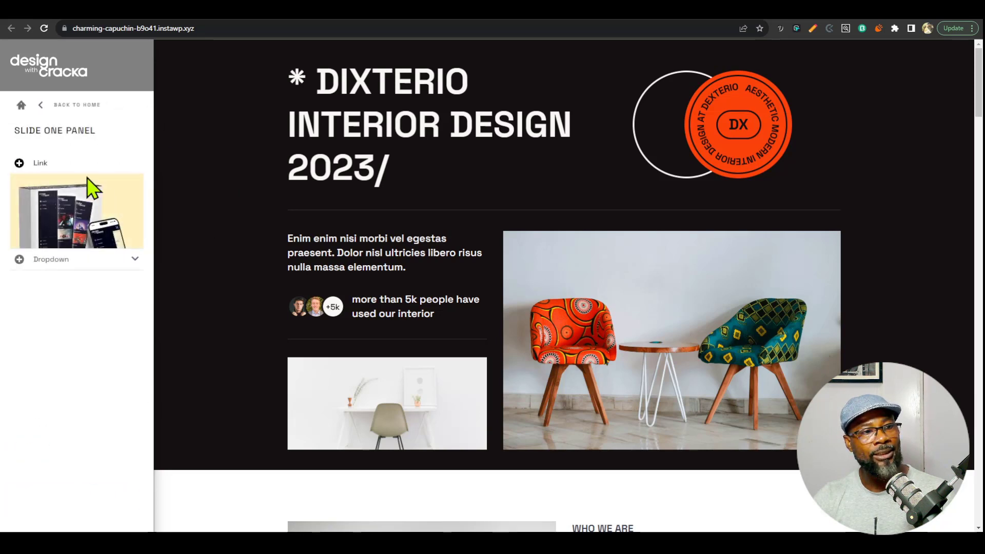
left_click(67, 106)
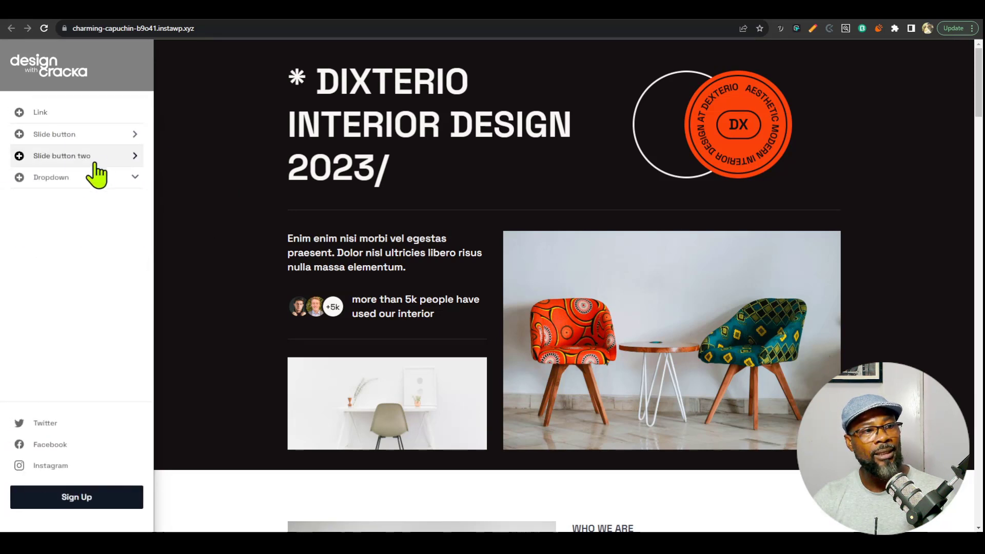
left_click(93, 160)
left_click_drag(14, 130, 120, 133)
left_click(90, 107)
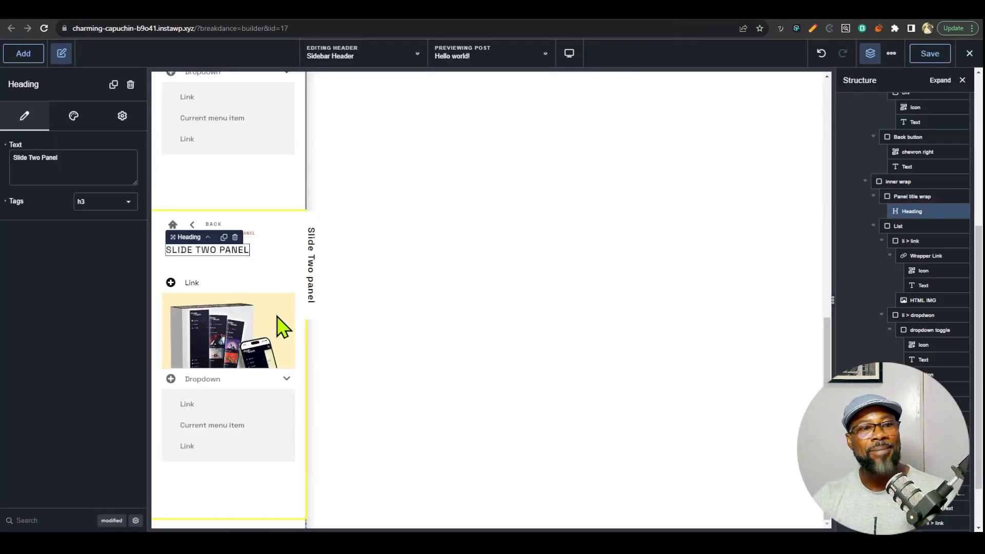
Review the slide panels in the builder and collapse both "li > button" items of the Home panel's list.
scroll(220, 345, "up", 4)
scroll(220, 345, "down", 4)
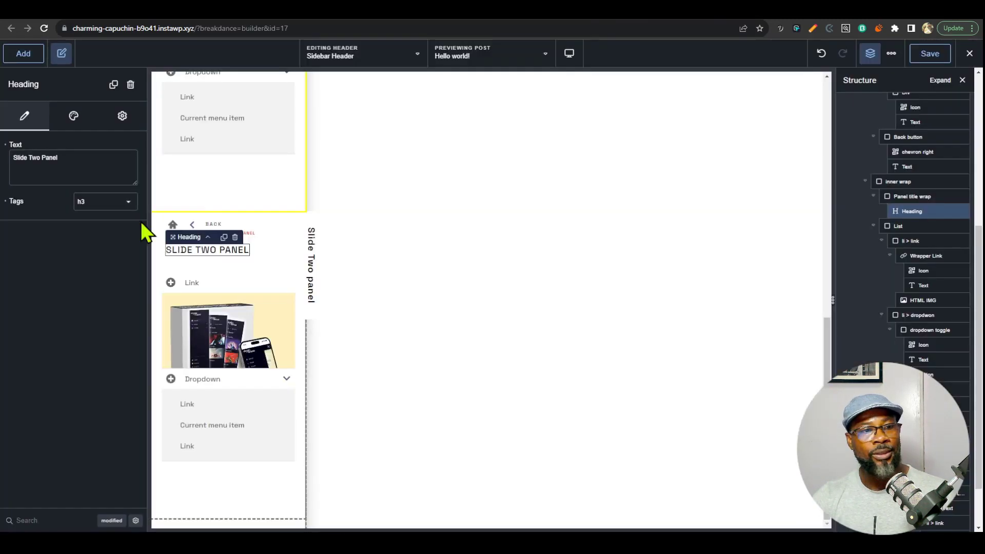
scroll(235, 300, "up", 8)
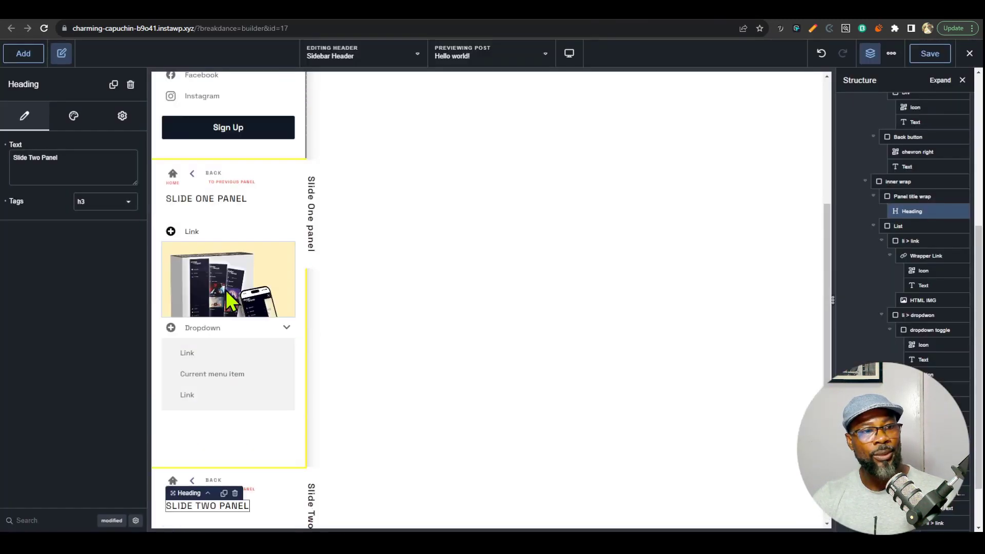
left_click(259, 193)
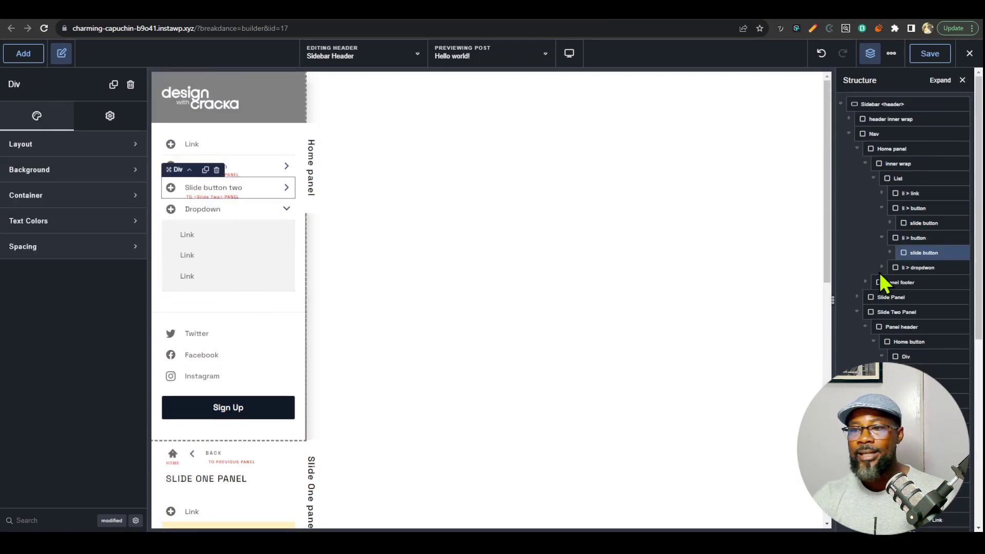
left_click(918, 237)
left_click(883, 208)
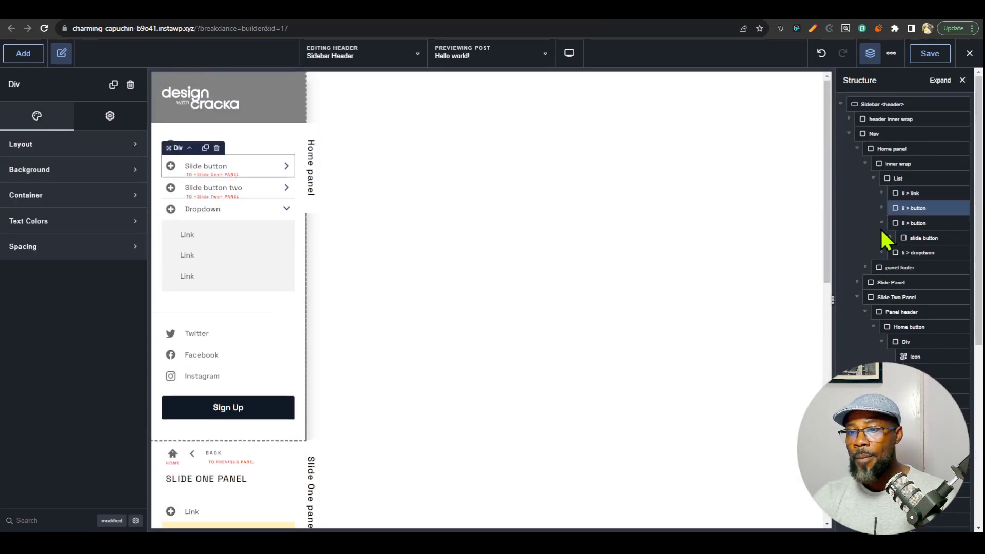
left_click(887, 223)
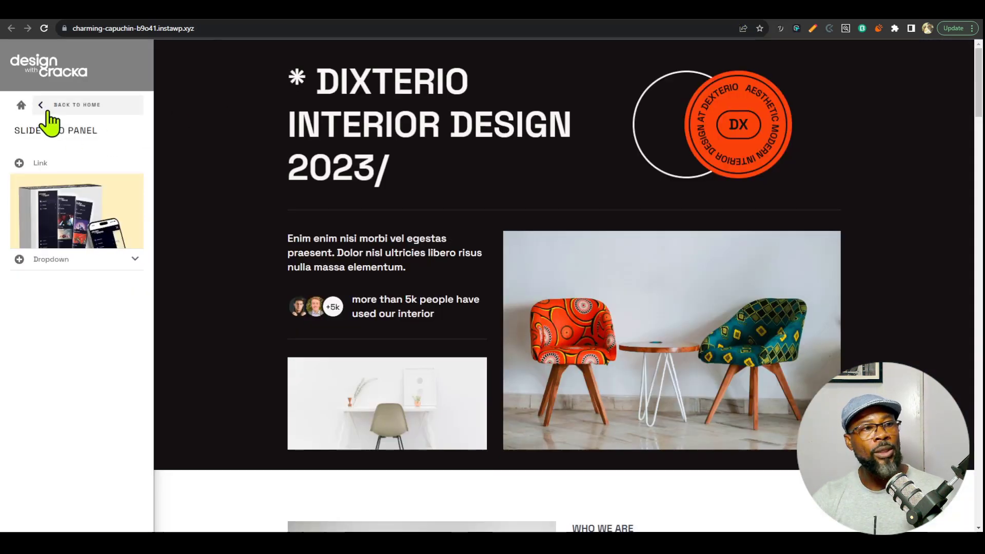
On the live site, go back from the Slide Two panel to the sidebar's home panel.
left_click(45, 107)
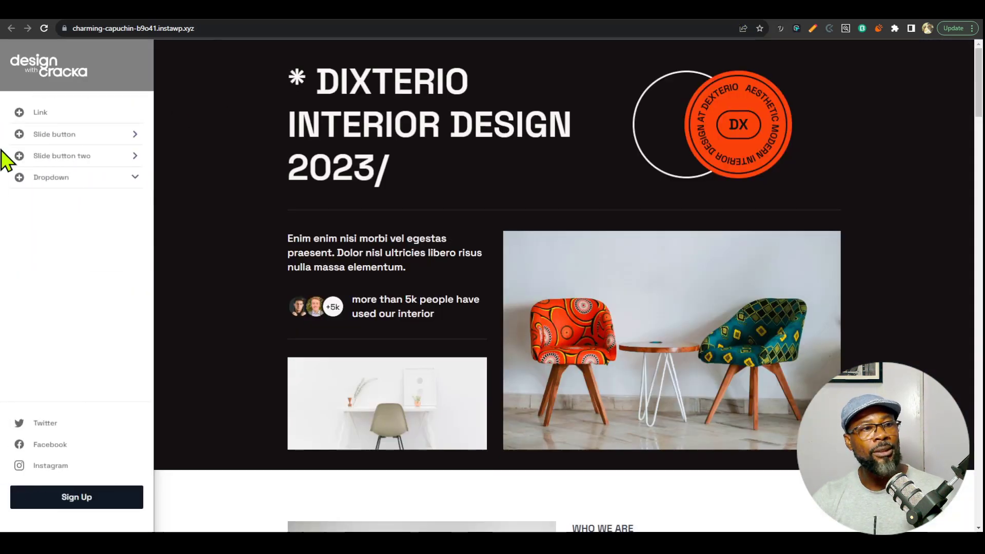
On the live site, test once more that "Slide button two" in the sidebar's home panel opens its panel.
left_click(77, 160)
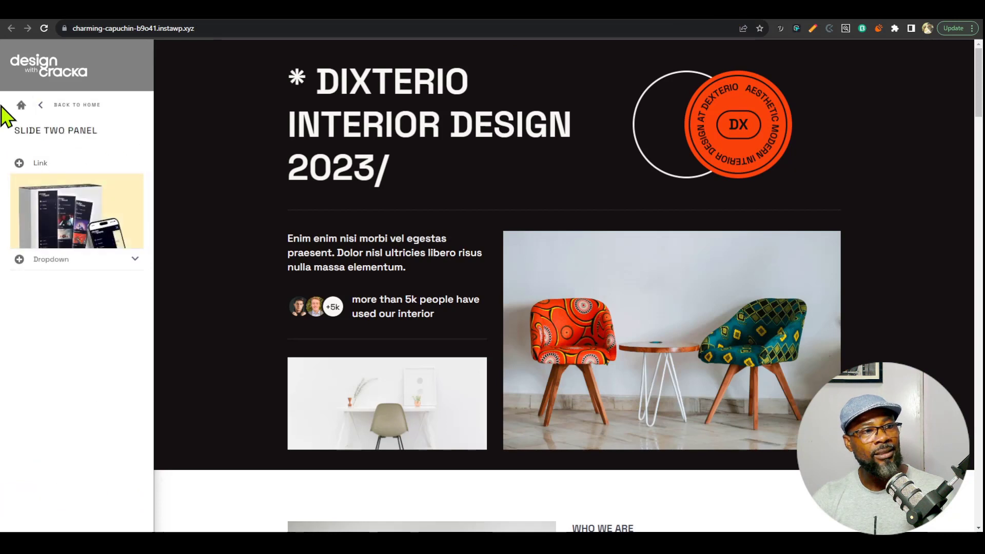
left_click(15, 128)
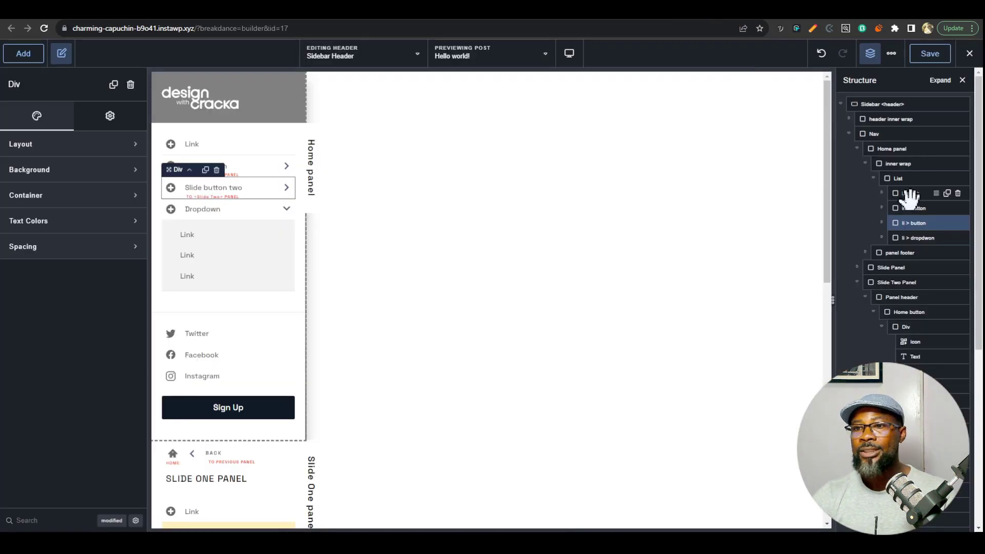
In the builder, move the "Slide button two" item from the Home panel's list to the end of the Slide One panel's list and save.
right_click(912, 222)
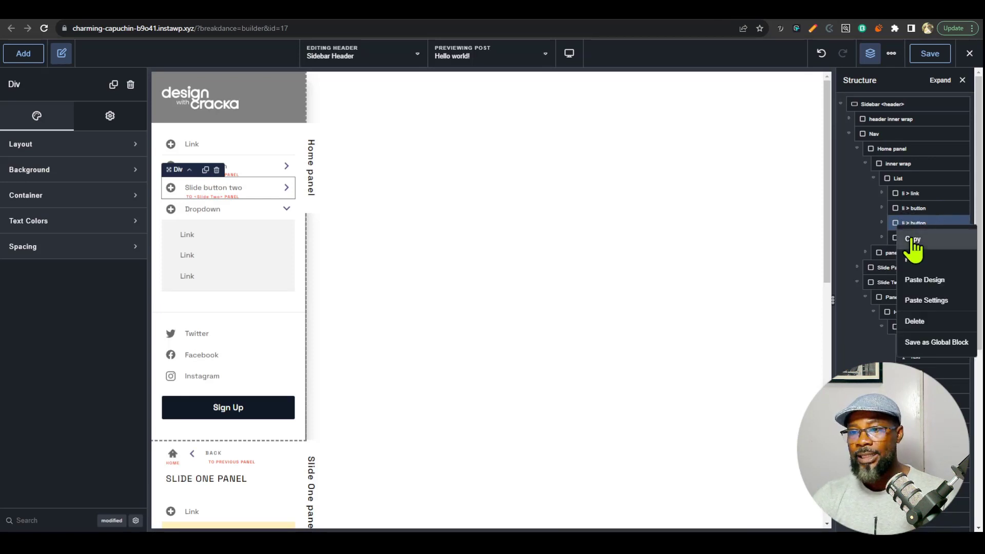
left_click(957, 223)
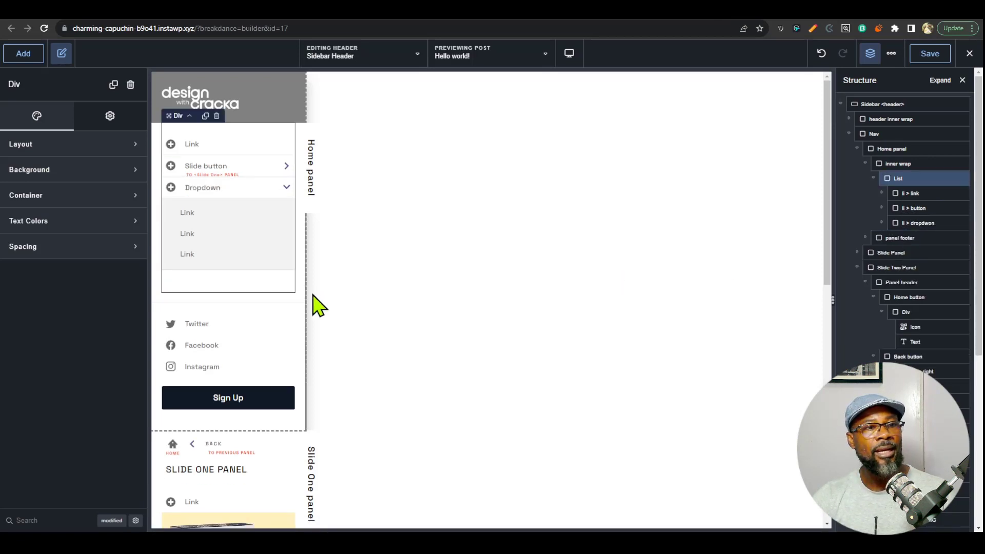
scroll(277, 333, "down", 4)
left_click(222, 307)
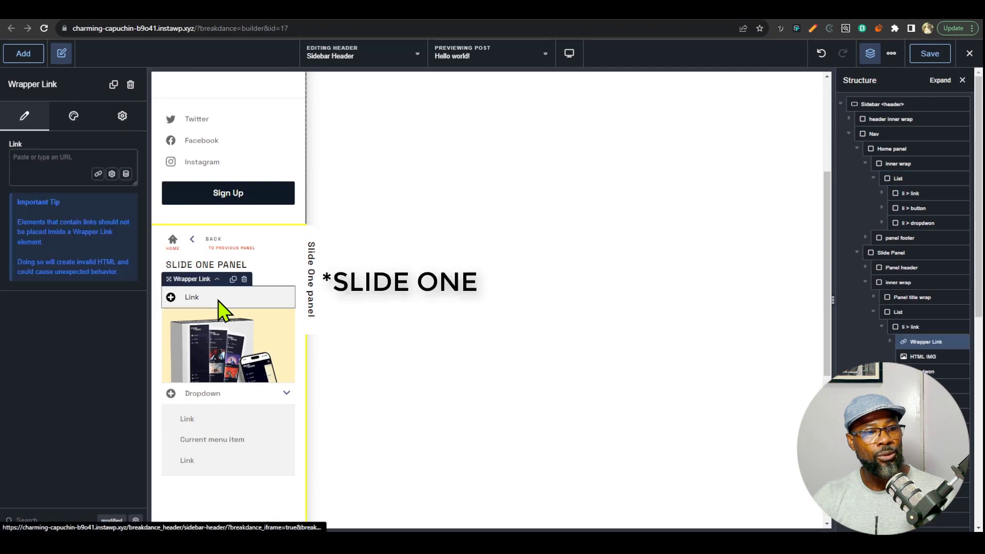
left_click(900, 311)
left_click(881, 327)
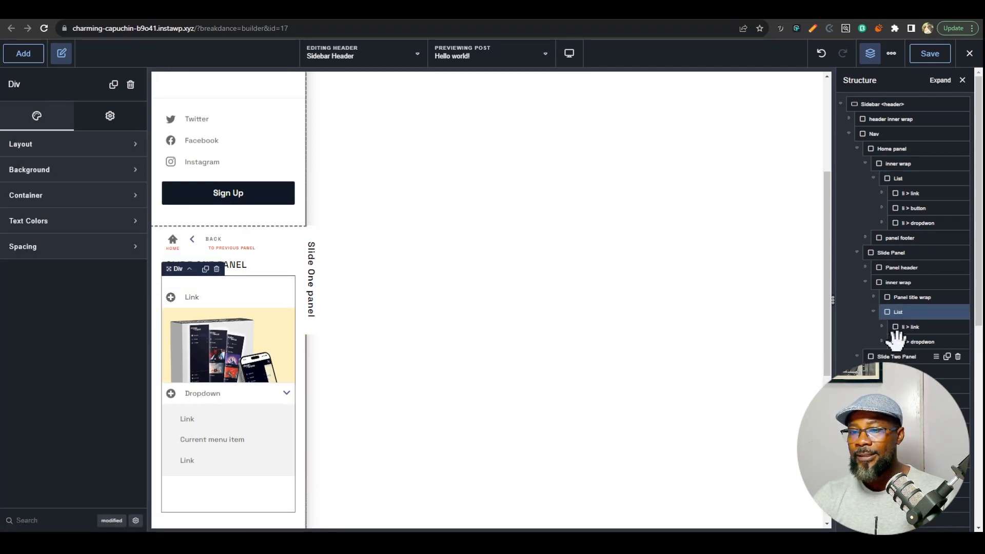
scroll(900, 313, "down", 2)
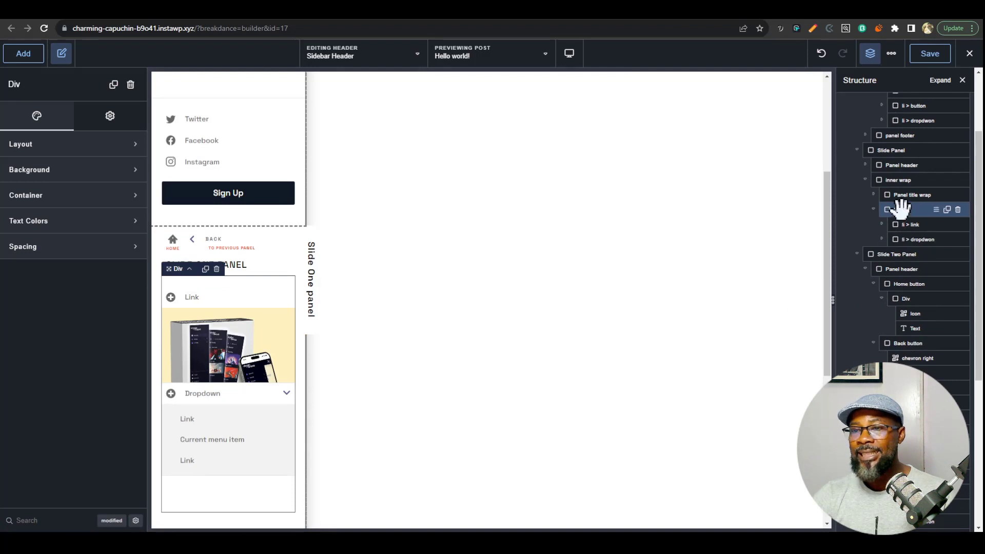
left_click_drag(910, 225, 918, 312)
left_click(882, 255)
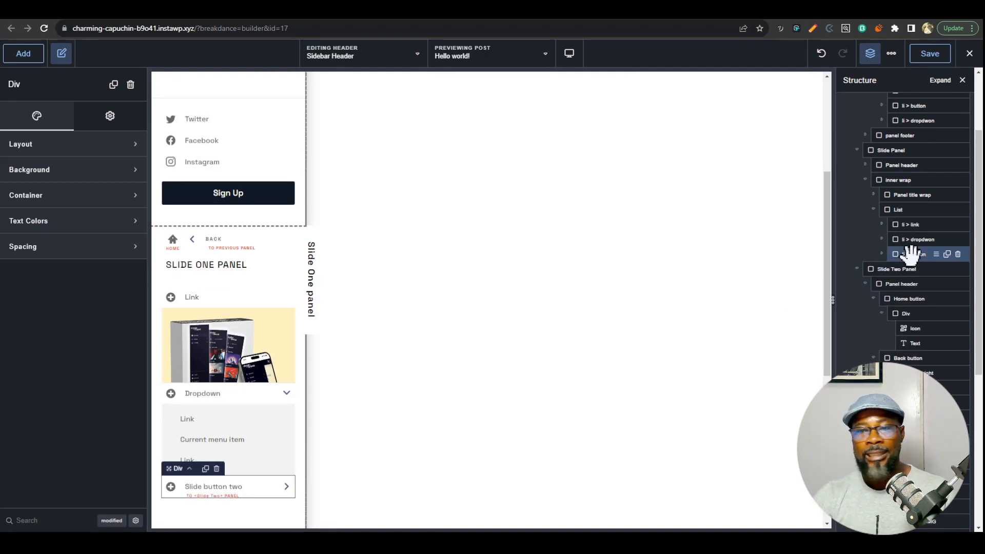
scroll(198, 479, "down", 2)
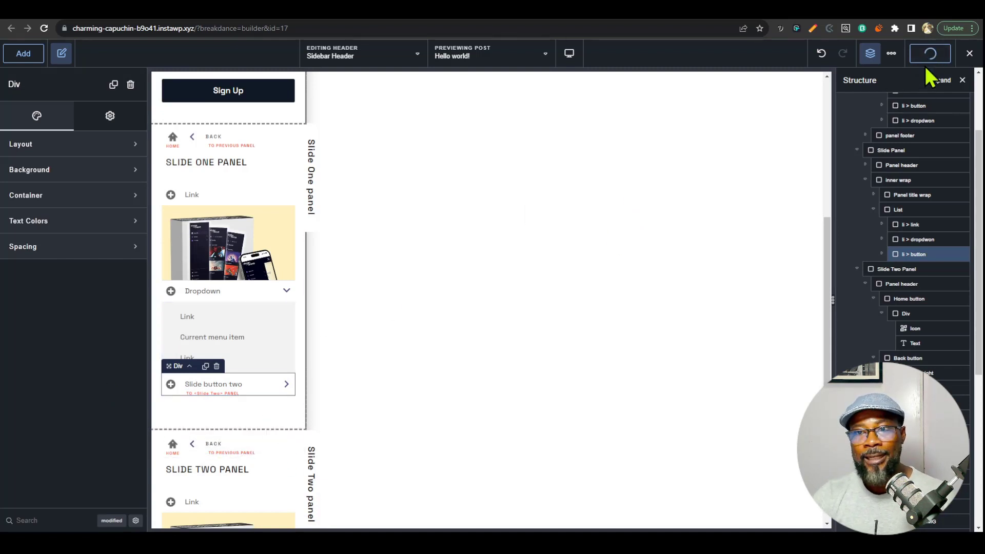
Reload the live site and test going from Slide One into Slide Two and back one level at a time to the home panel.
left_click(741, 19)
key("F5")
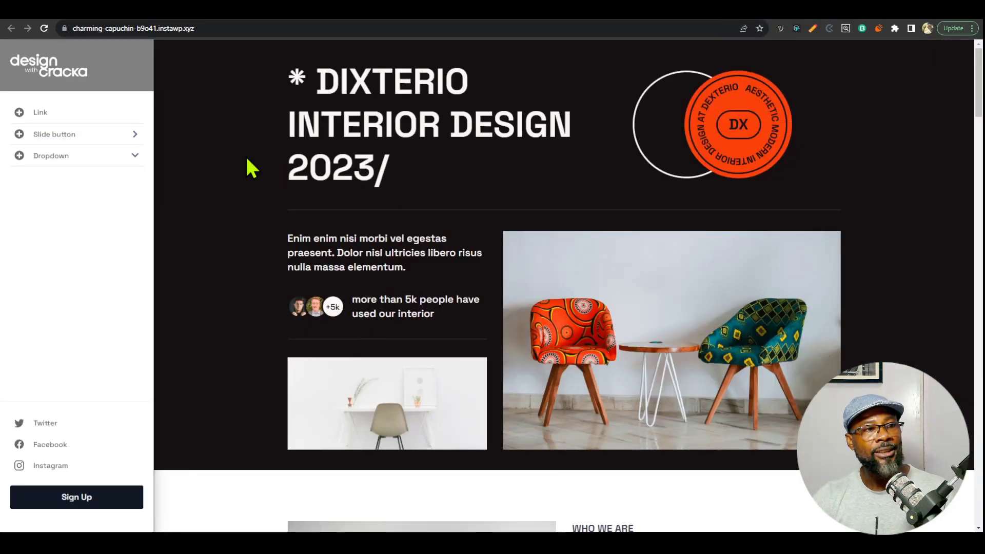
left_click(75, 135)
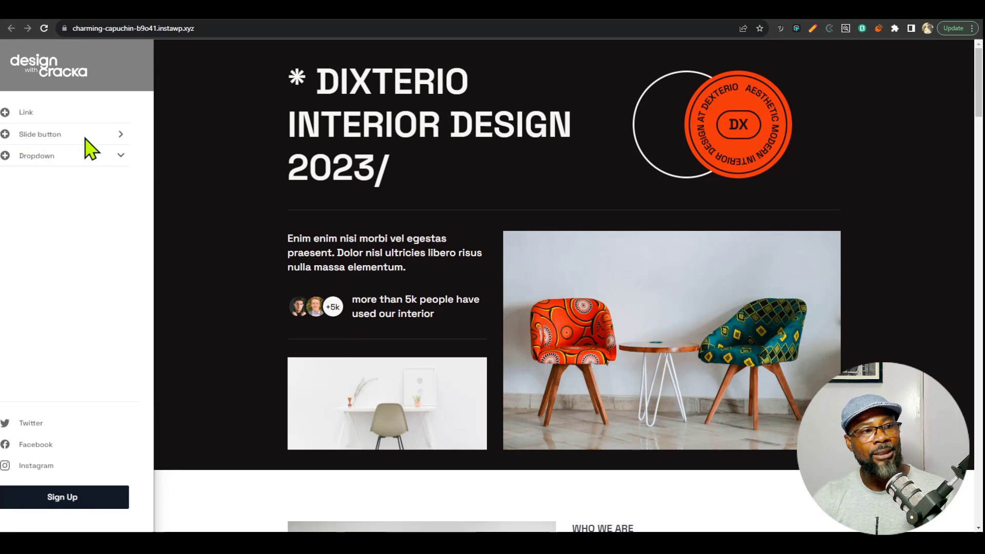
left_click(97, 285)
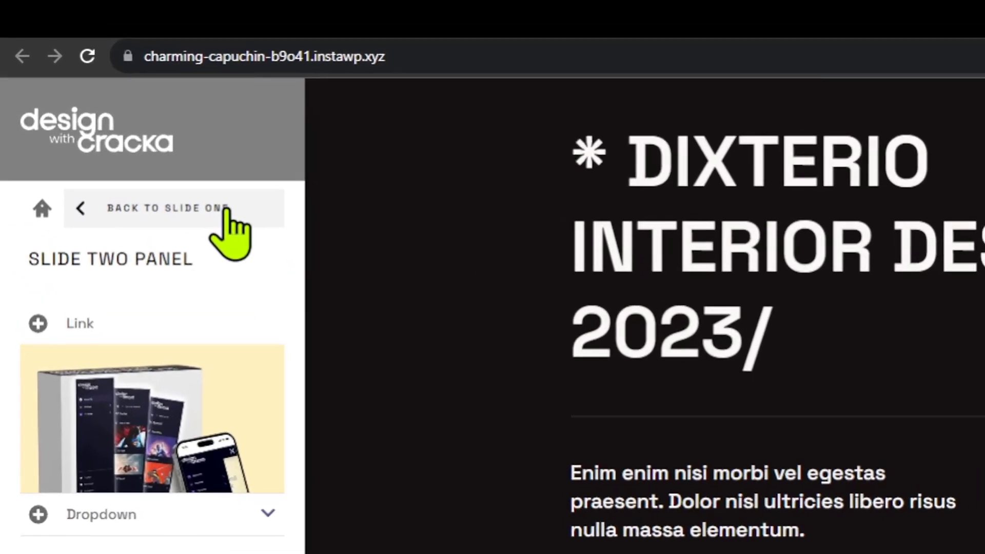
left_click(113, 106)
left_click_drag(31, 263, 213, 269)
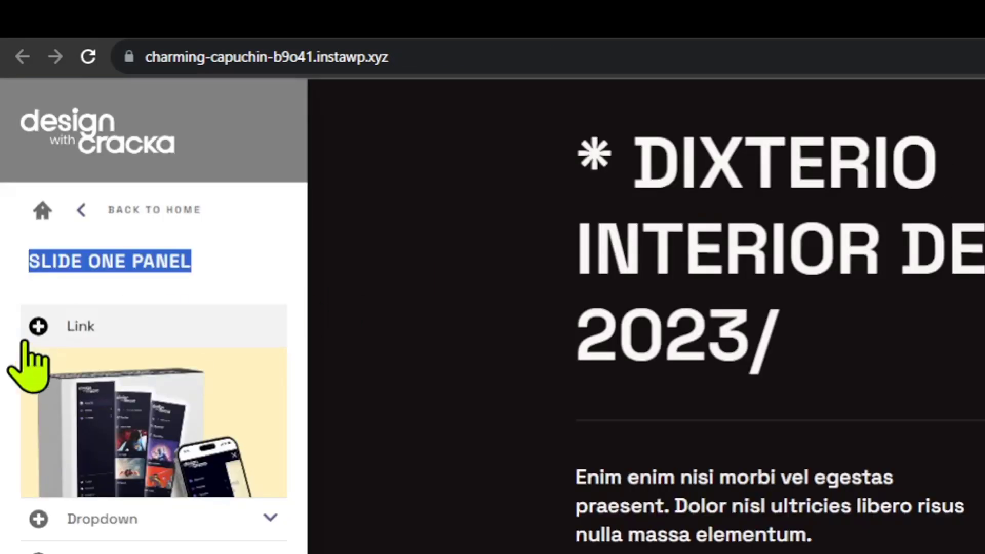
left_click(168, 259)
left_click(176, 210)
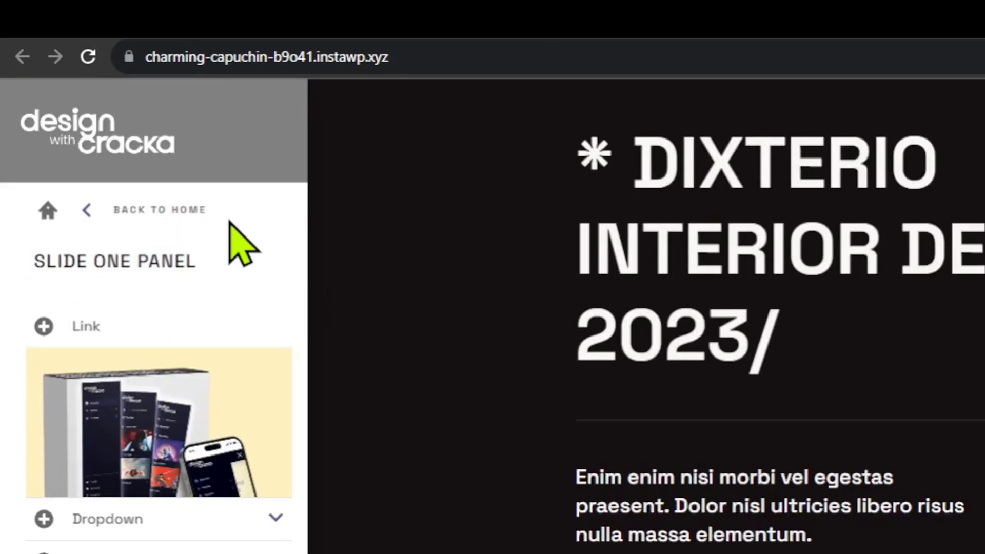
left_click(193, 277)
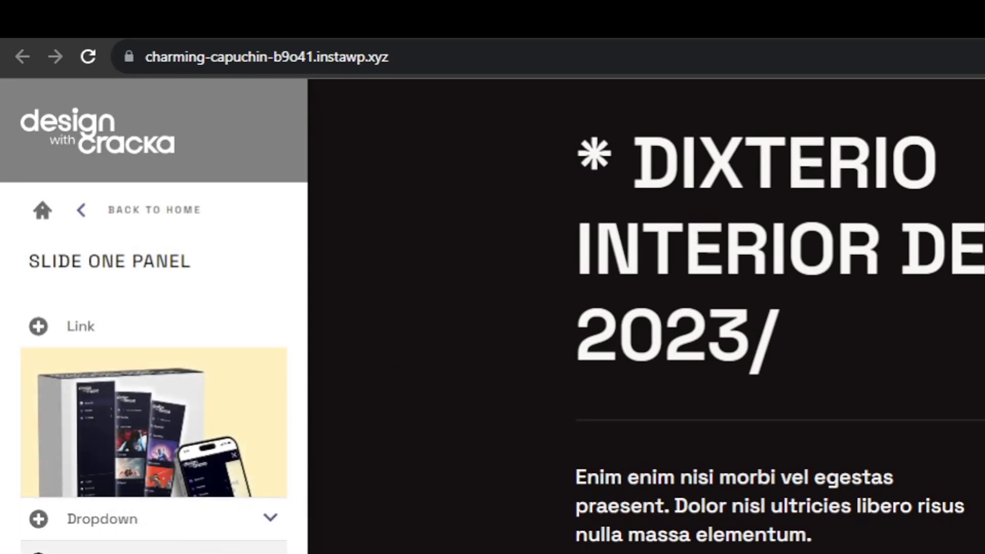
left_click(194, 216)
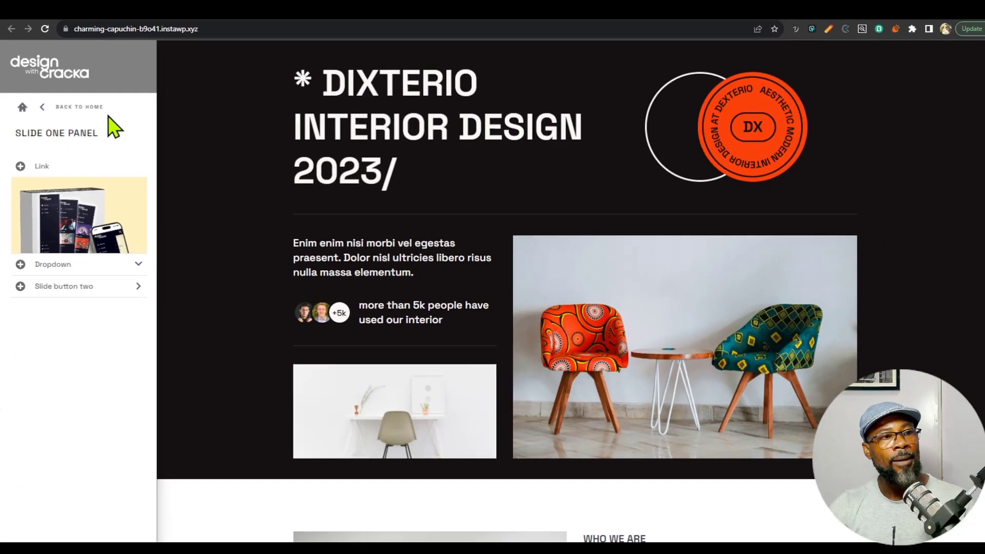
left_click(154, 209)
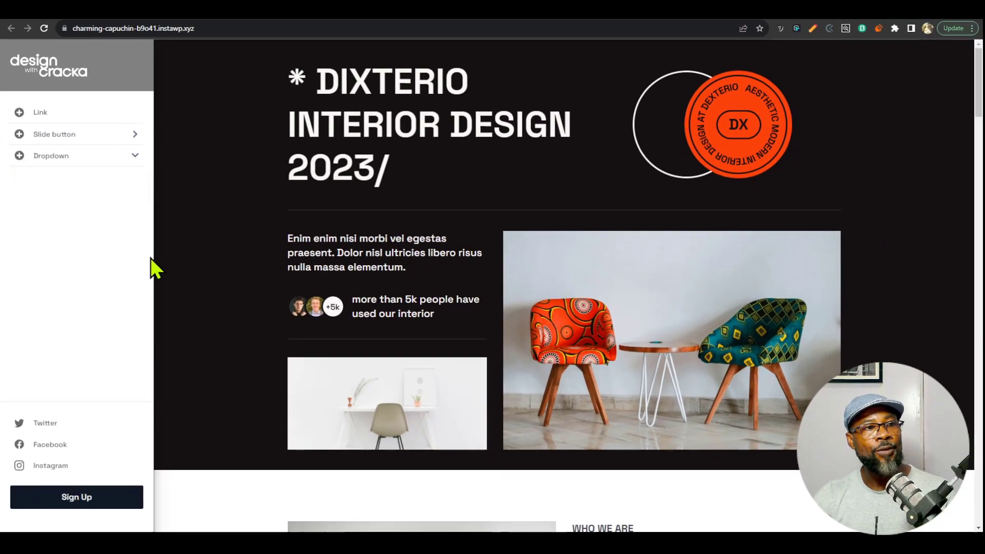
Compare the home icon with the step-by-step back link in the Slide One and Slide Two panels of the live sidebar.
left_click(102, 134)
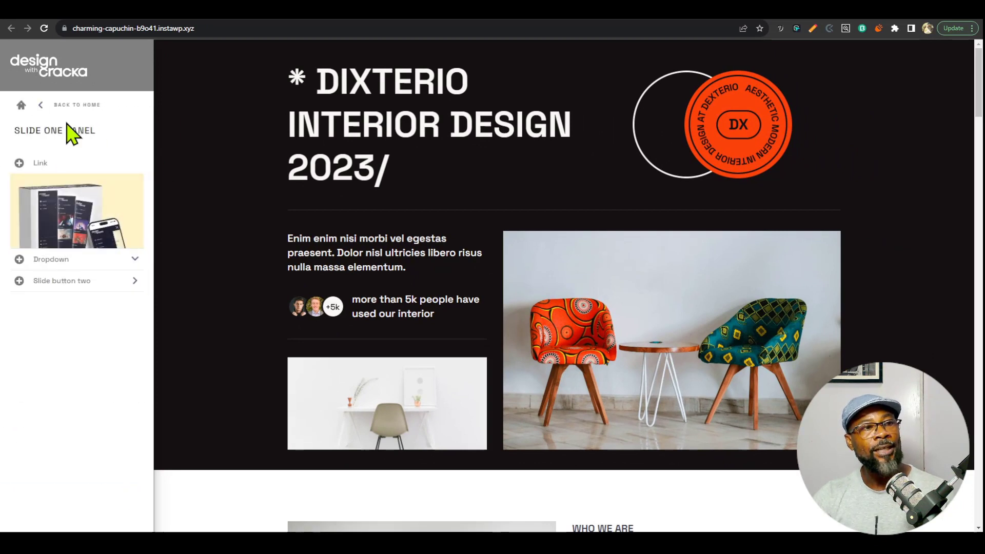
left_click(21, 106)
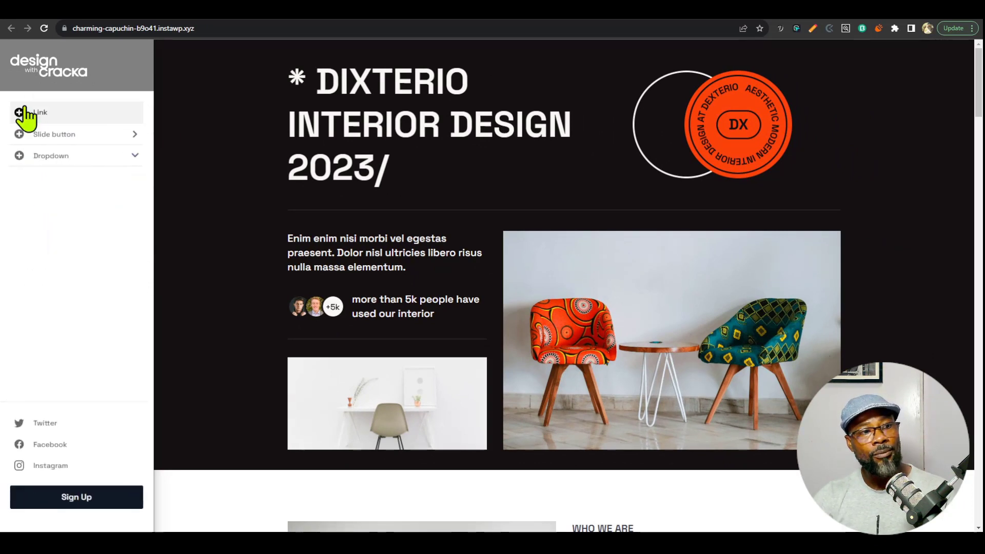
left_click(103, 134)
left_click(109, 281)
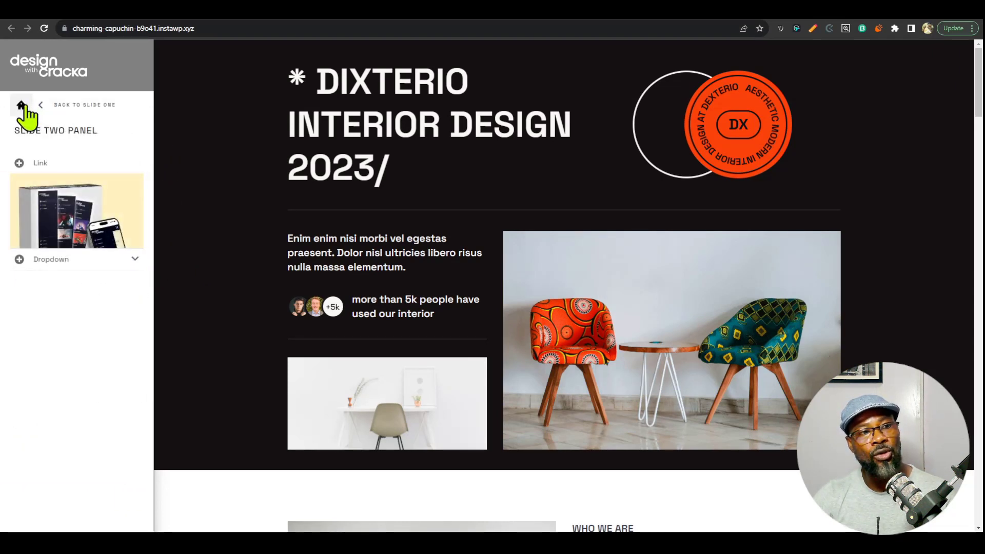
left_click(100, 107)
left_click(99, 105)
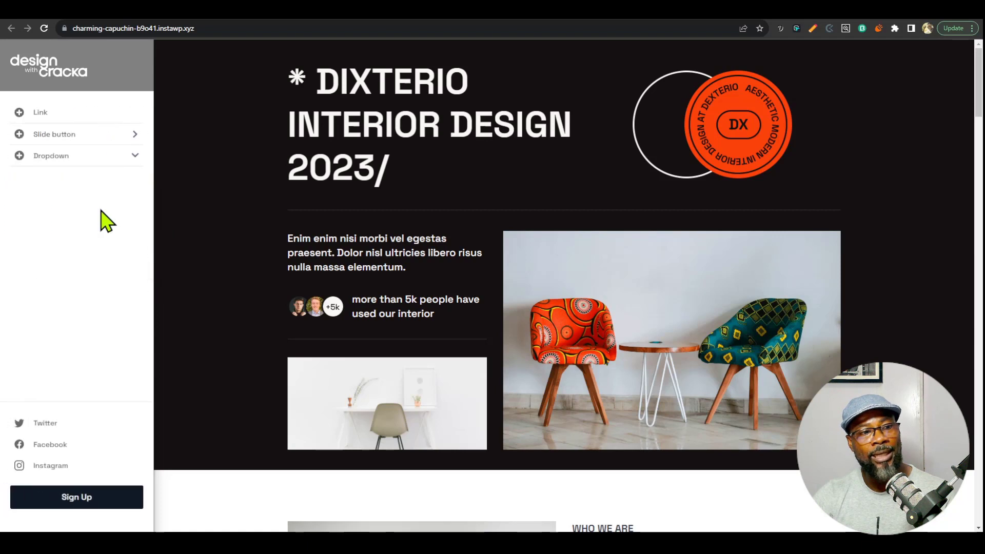
left_click(128, 136)
left_click(95, 281)
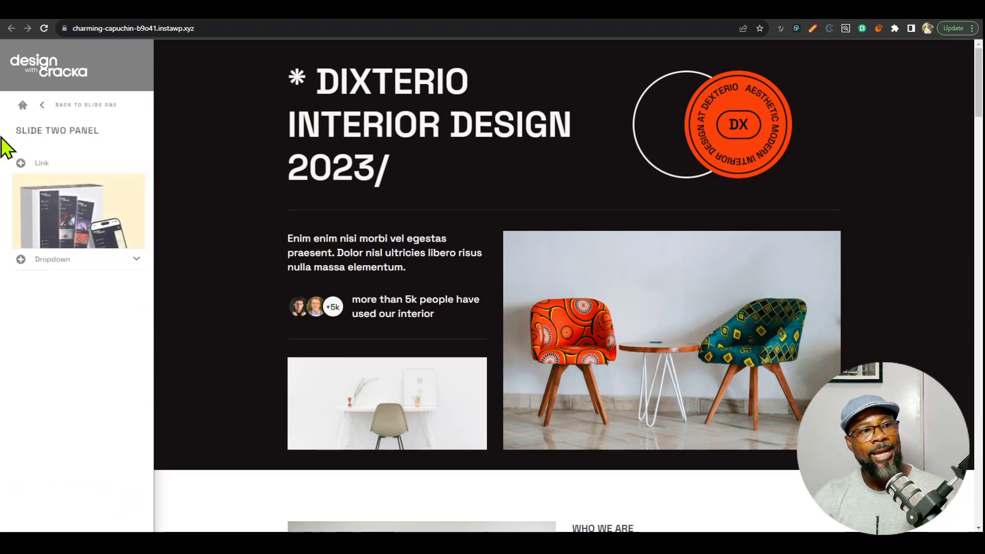
left_click(25, 105)
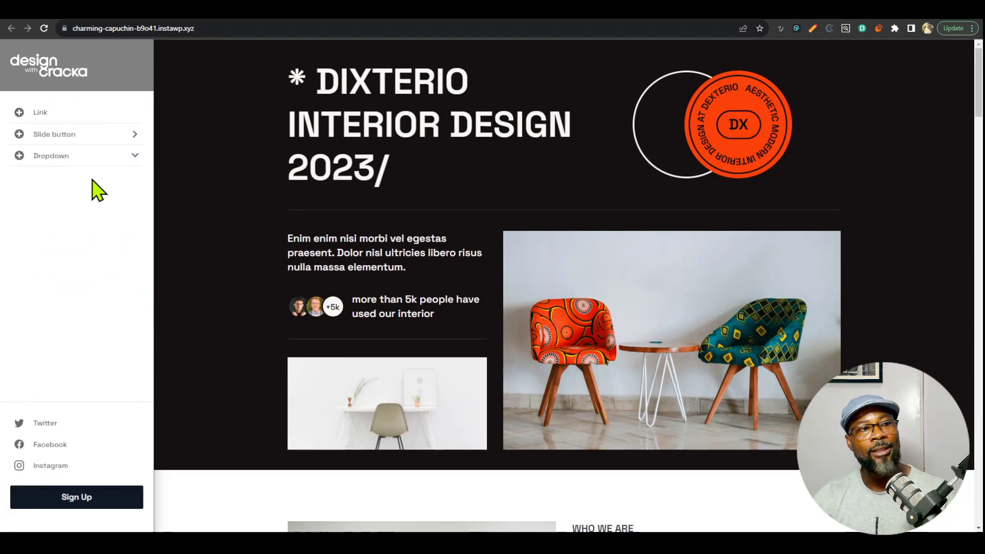
left_click(107, 135)
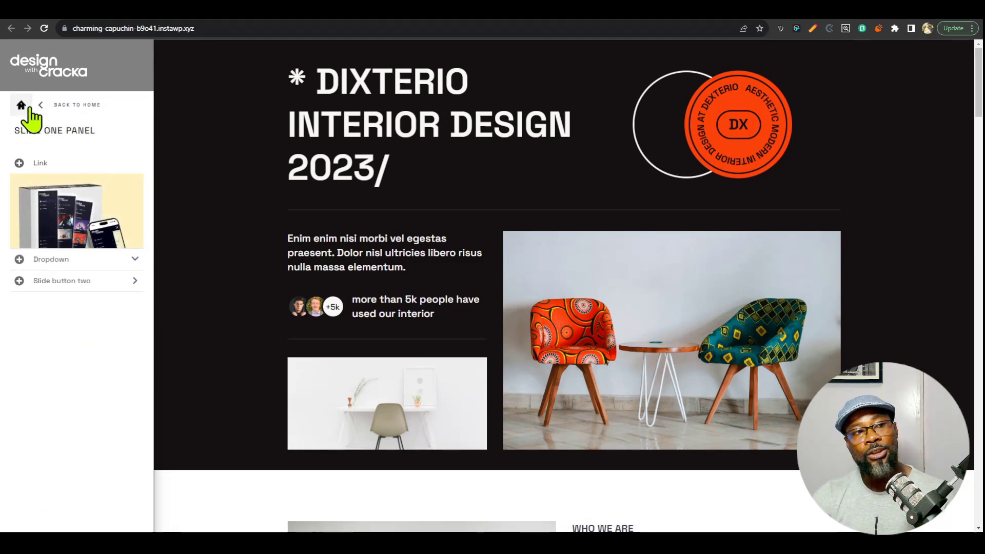
In the builder, delete the Home button from the Slide One panel's header and save the header.
left_click(721, 20)
scroll(241, 391, "up", 4)
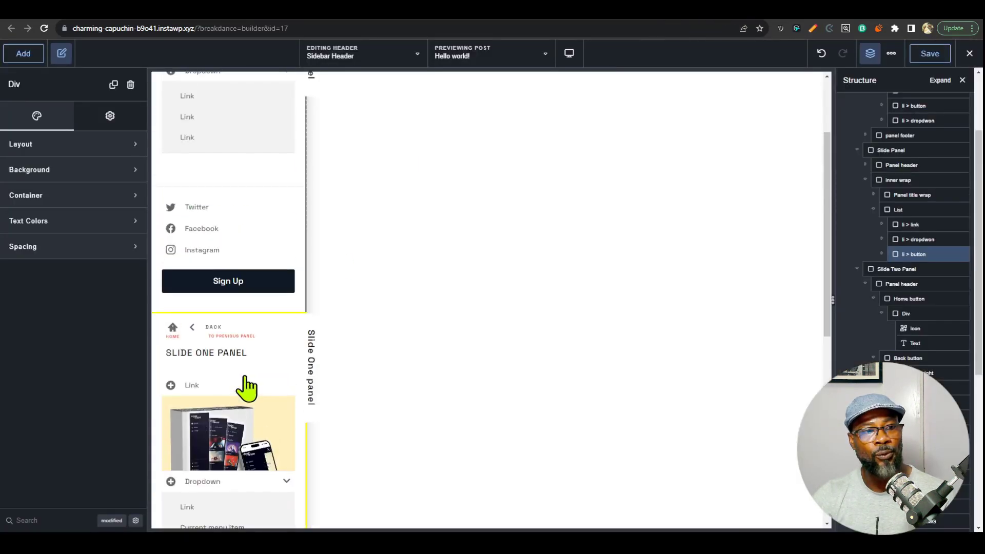
left_click(173, 328)
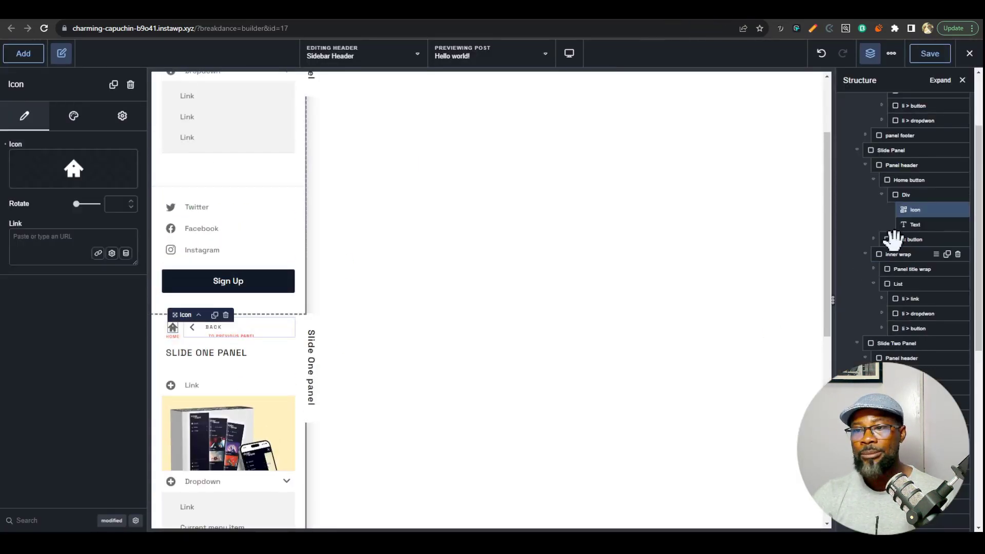
left_click(909, 194)
left_click(957, 179)
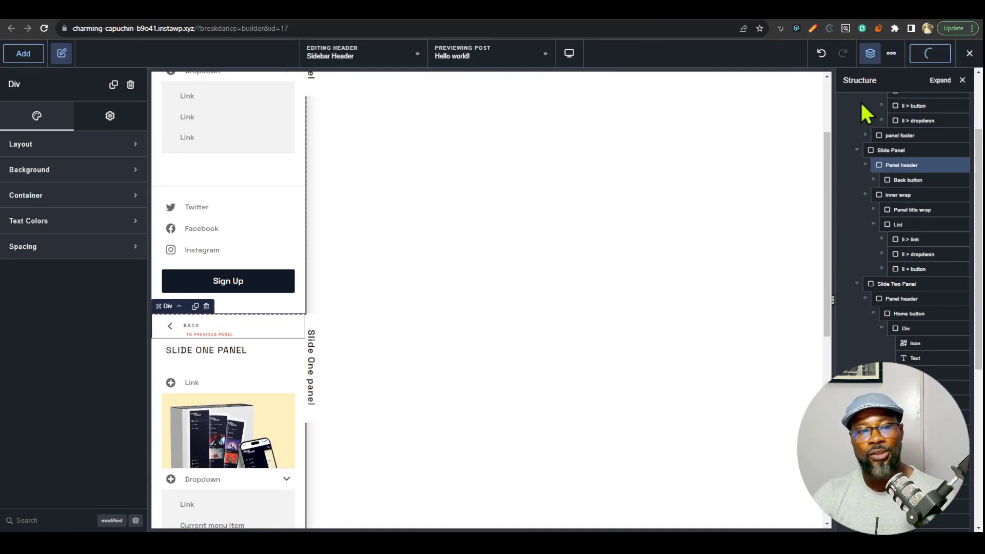
Reload the live site and check the navigation in the Slide One panel's header and the home icon in the Slide Two panel.
left_click(740, 20)
key("F5")
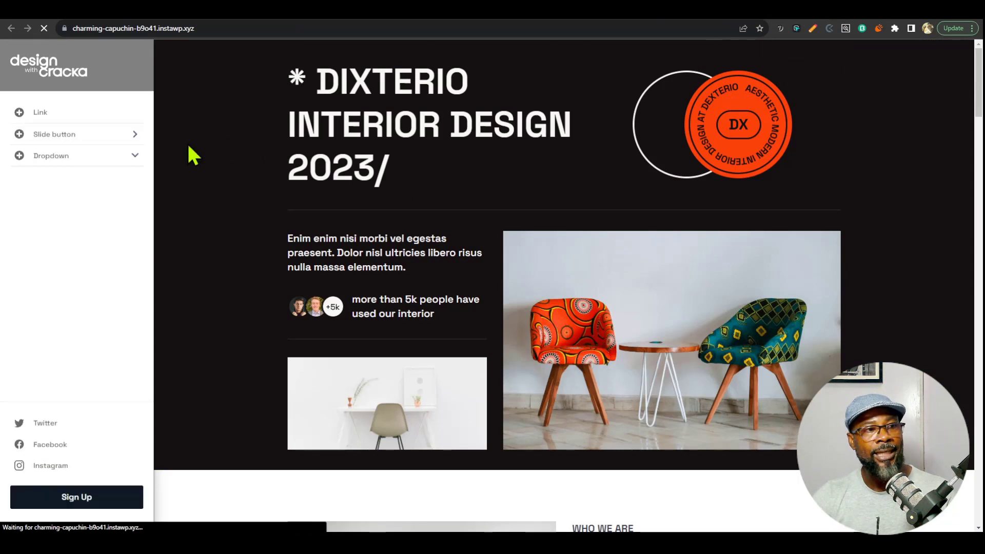
left_click(72, 138)
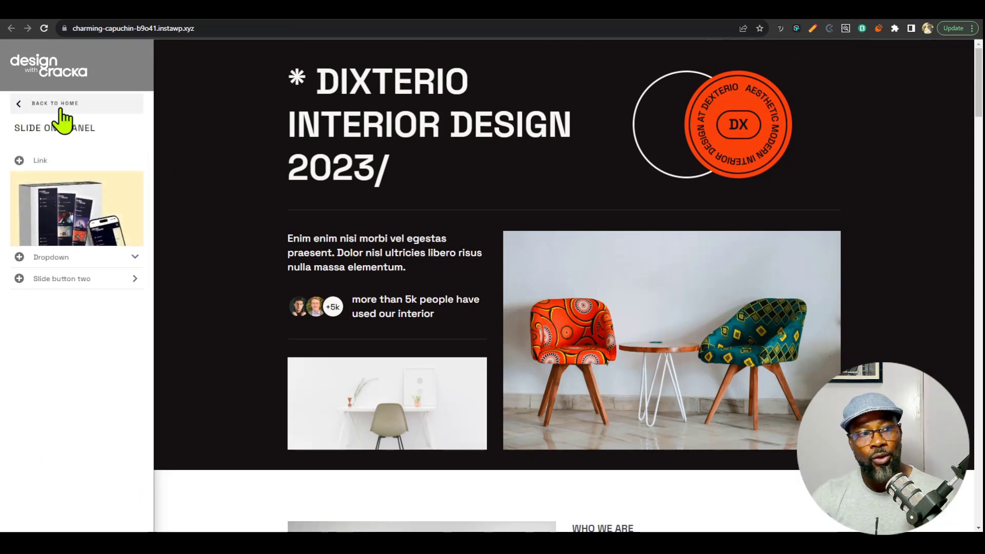
left_click(123, 280)
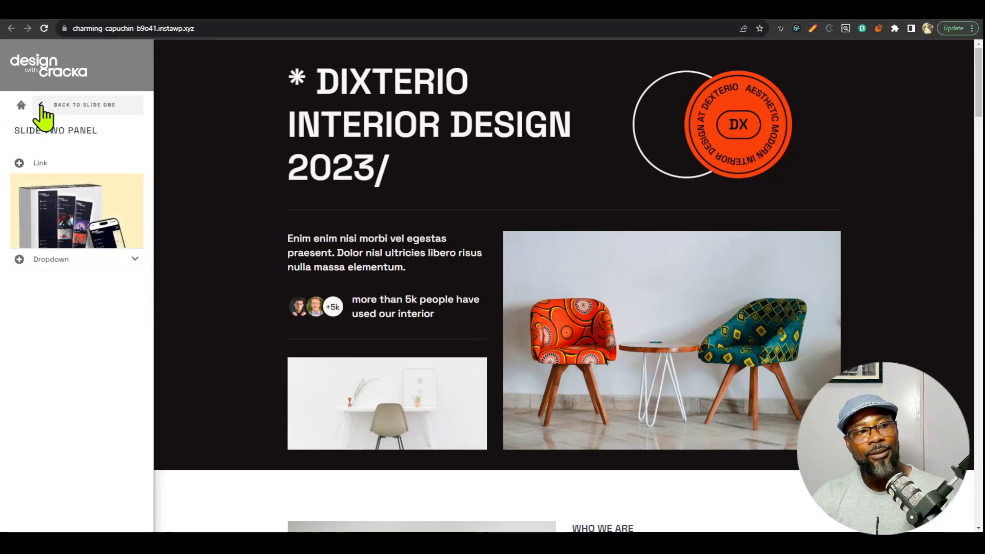
left_click(21, 108)
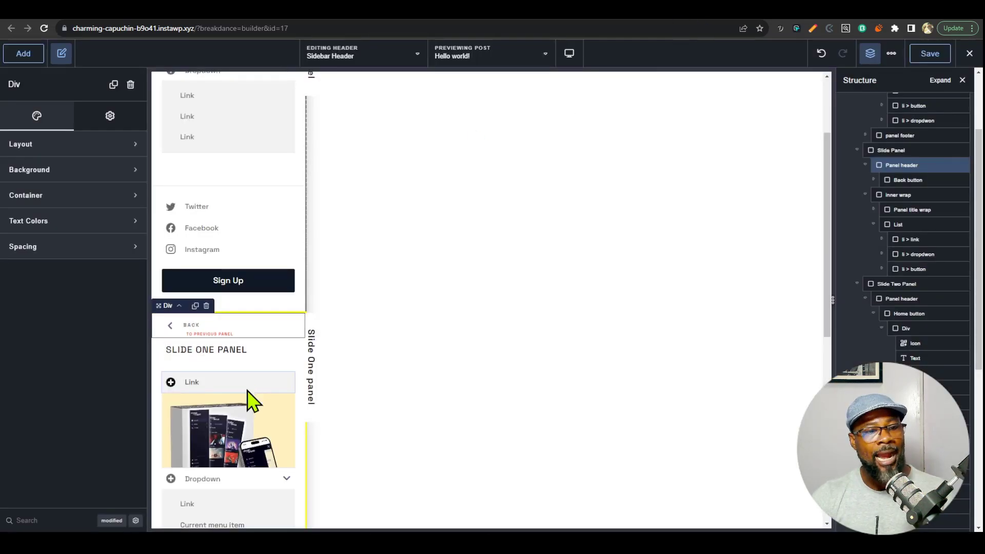
Link the Current menu item in the Slide One panel's dropdown to the site's existing Sample Page.
scroll(277, 400, "down", 4)
left_click(250, 320)
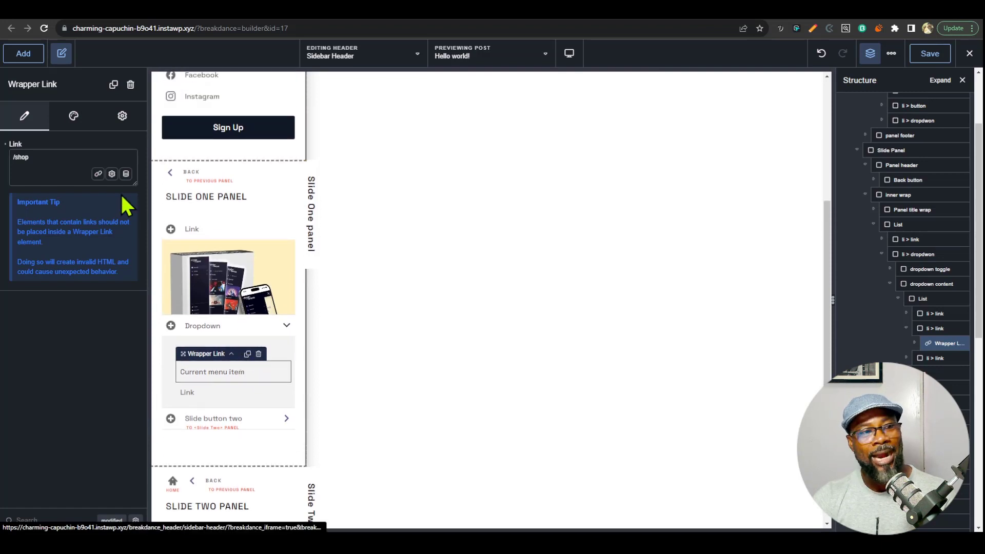
left_click(71, 156)
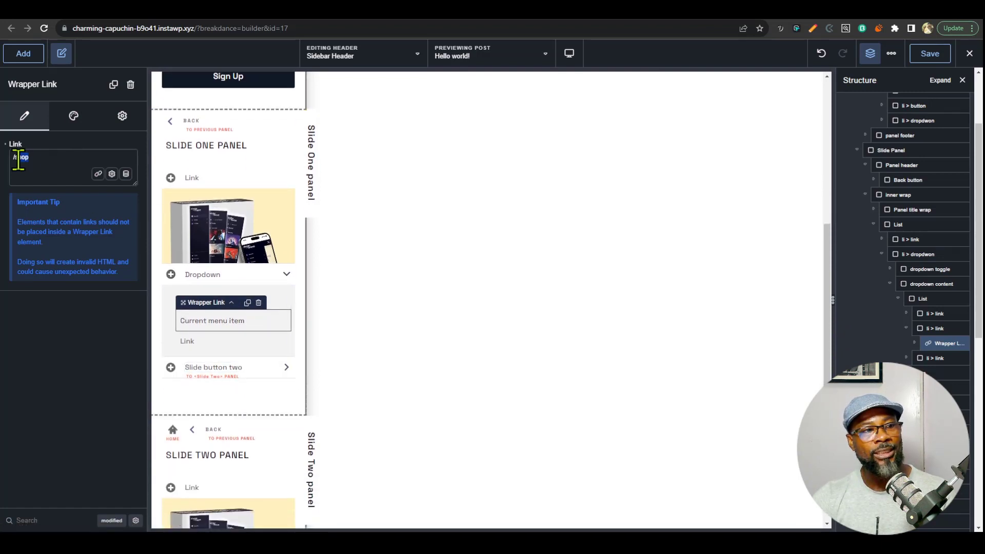
left_click(97, 174)
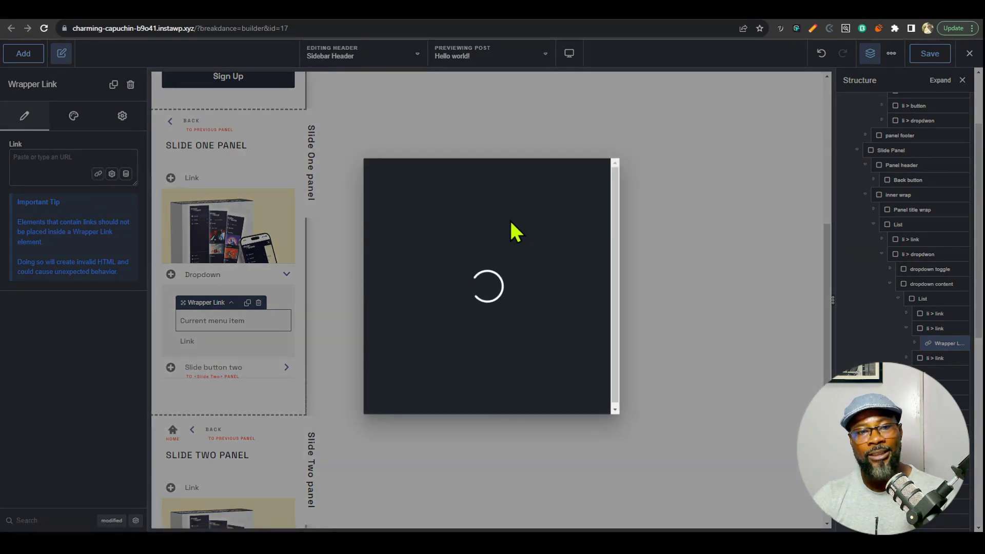
left_click(429, 305)
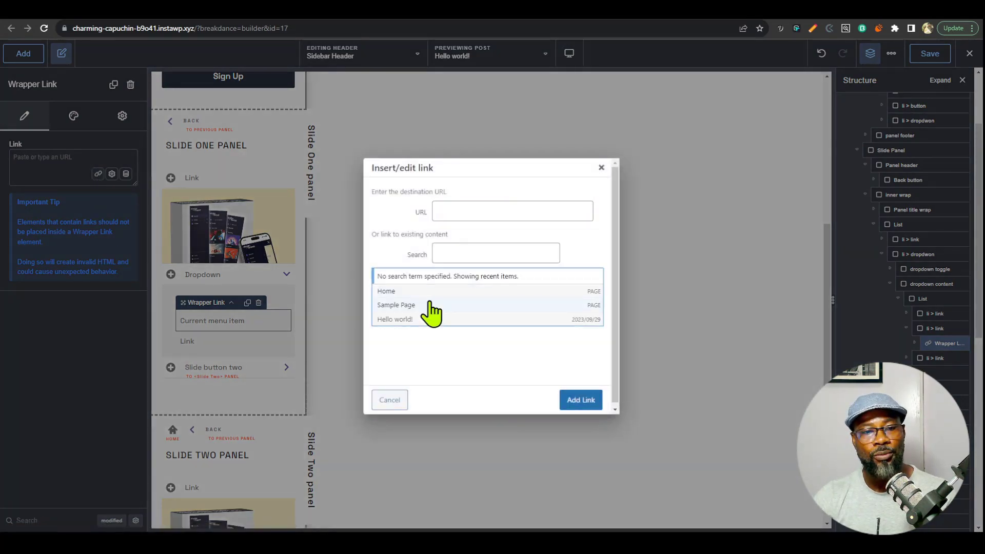
left_click(583, 403)
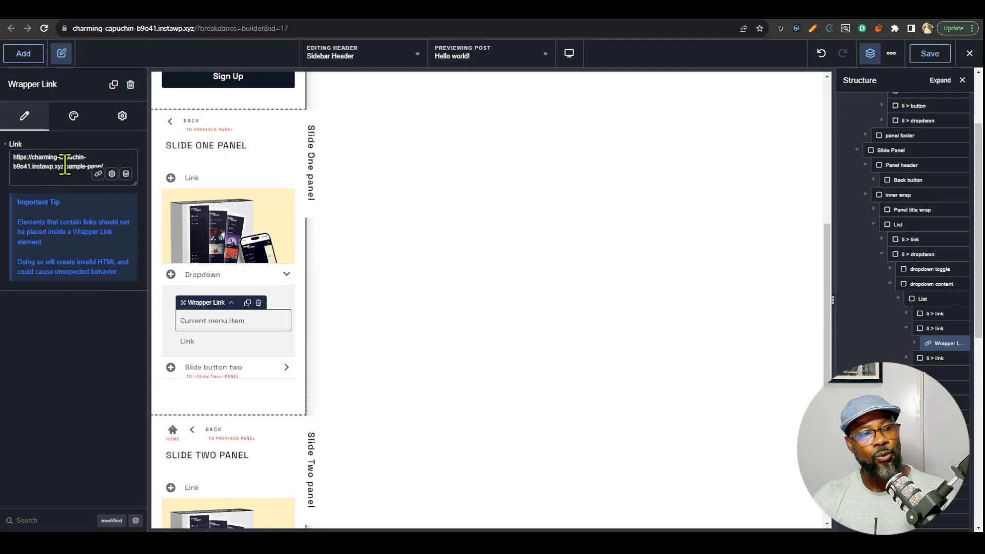
Shorten the Current menu item's link to the relative path /sample-page and save the header.
left_click_drag(63, 166, 4, 165)
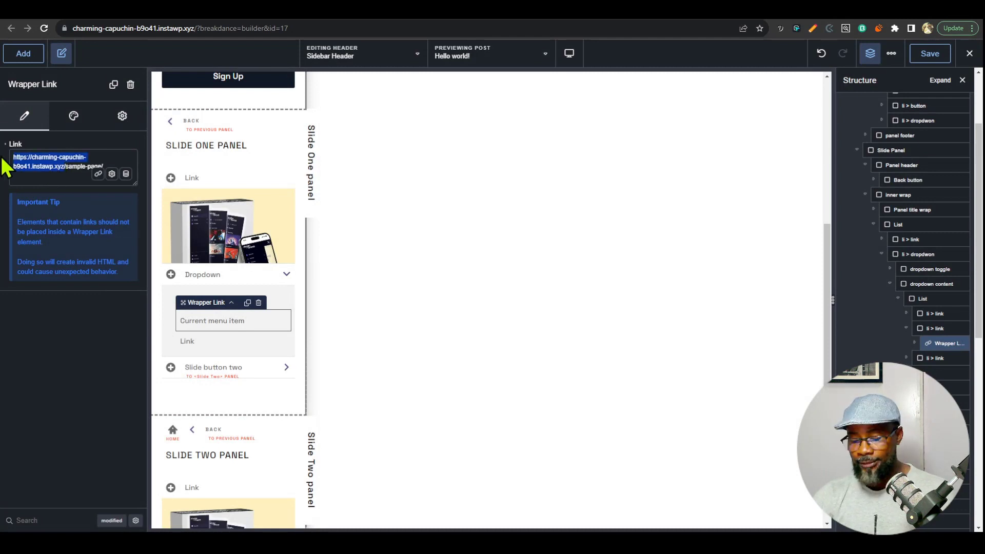
key("BackSpace")
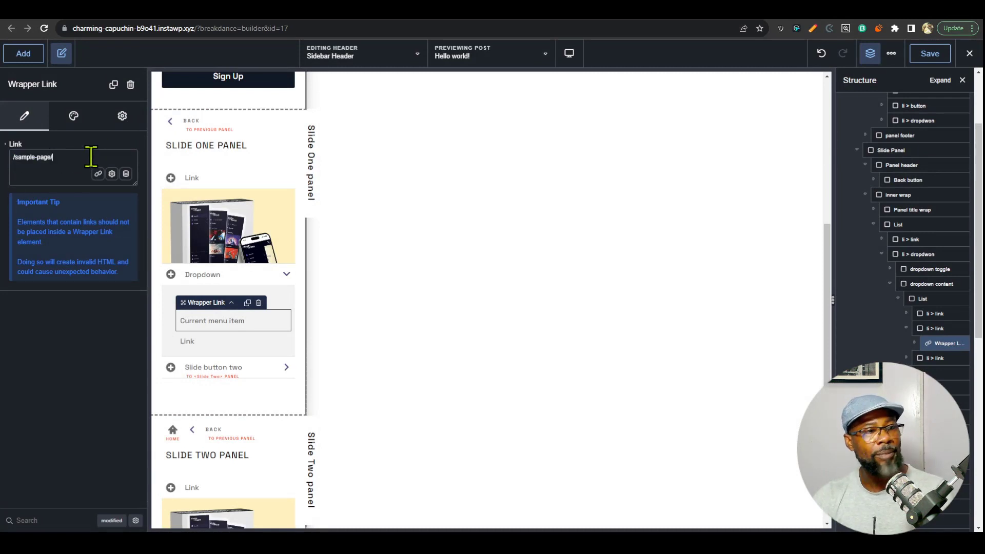
left_click(931, 56)
Reload the live site, follow Current menu item in the Slide One dropdown, and check the sidebar on the Sample Page.
left_click(28, 28)
left_click(44, 28)
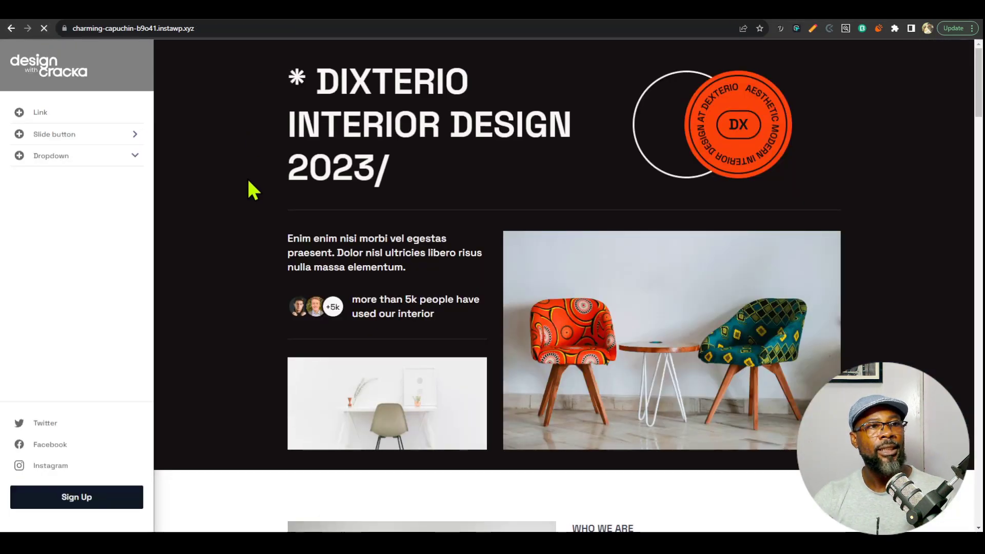
left_click(92, 135)
left_click(134, 258)
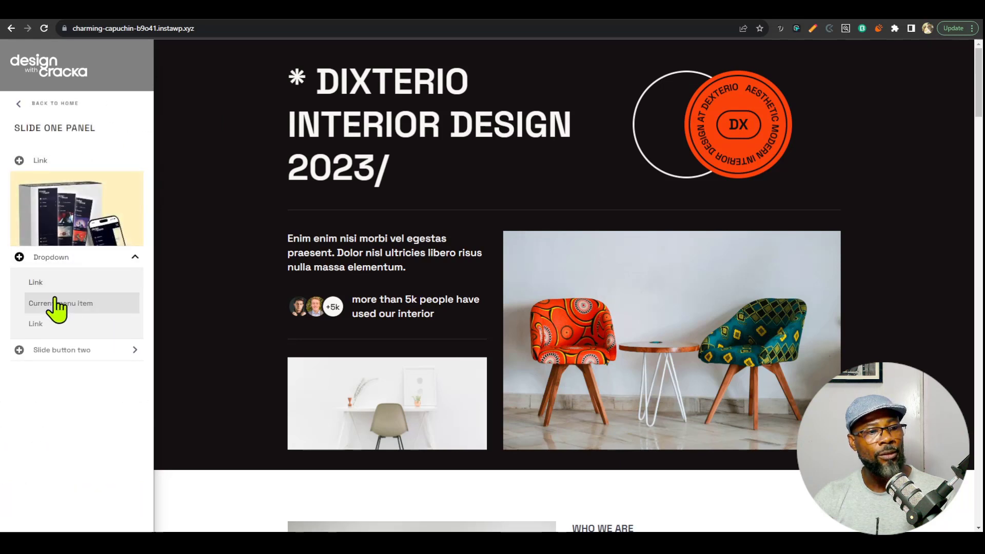
left_click(71, 304)
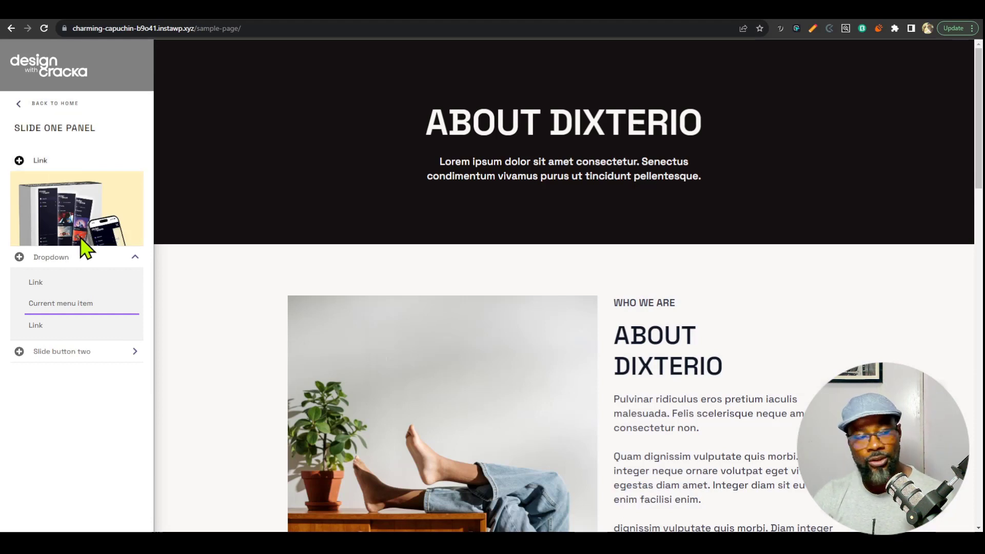
left_click(48, 110)
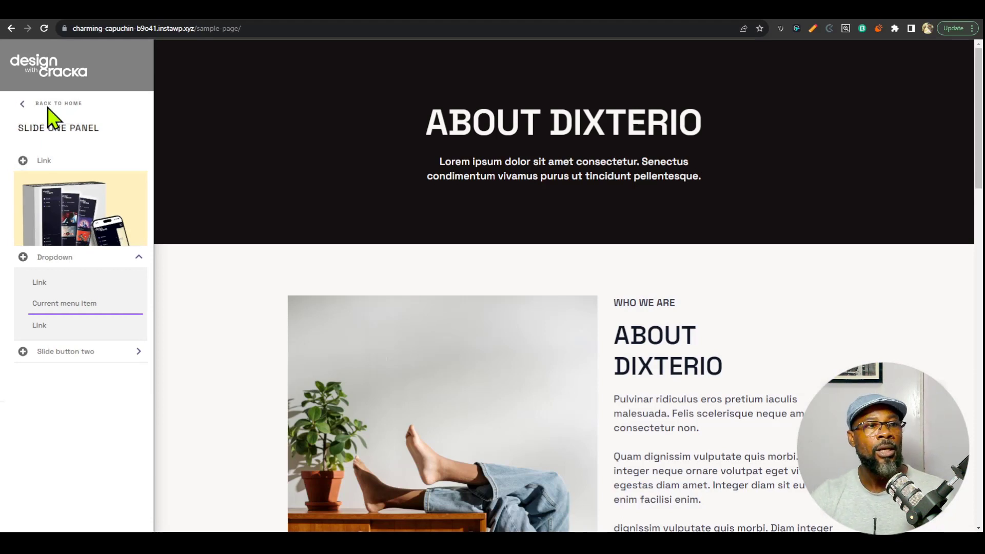
Compare the Current menu item's relative link in the builder with the address of the live page.
left_click(703, 20)
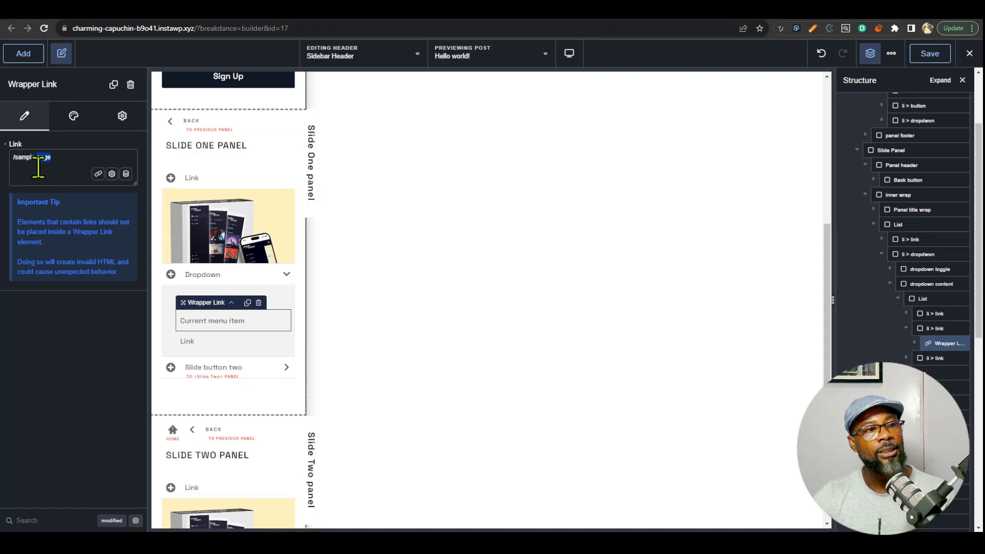
left_click(741, 21)
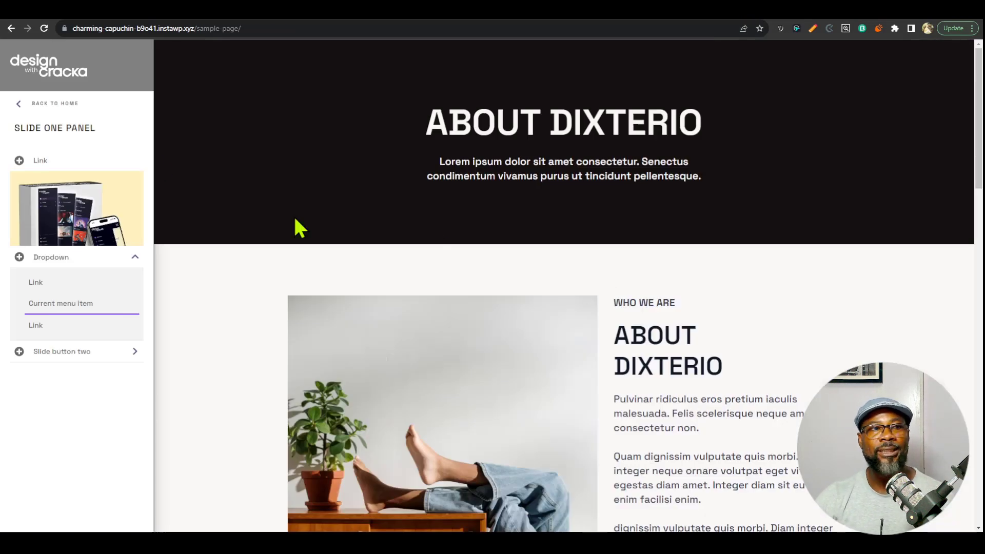
left_click(62, 80)
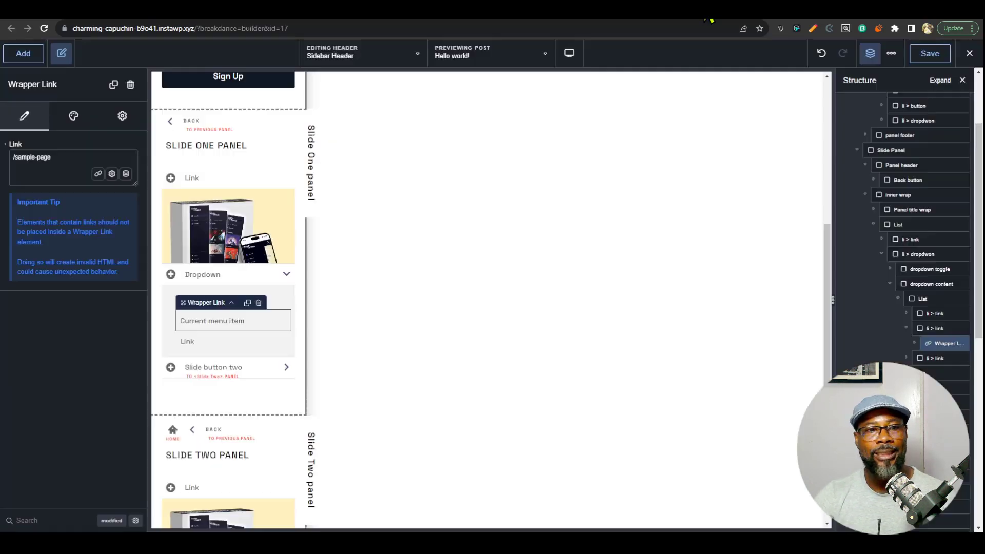
Collapse the header's element structure, select the sidebar's Code Block, and view its CSS in the expanded editor.
left_click(938, 81)
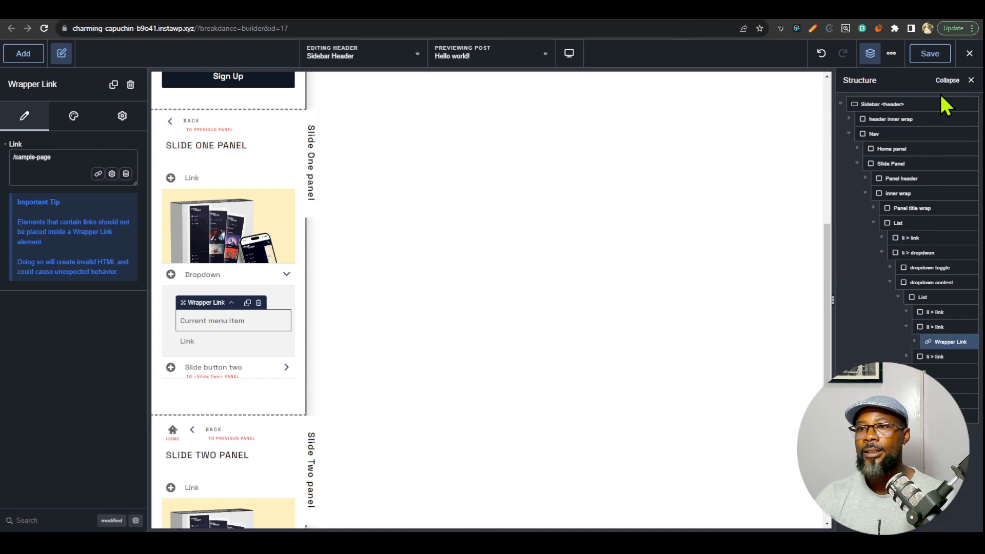
left_click(946, 80)
left_click(845, 105)
left_click(840, 104)
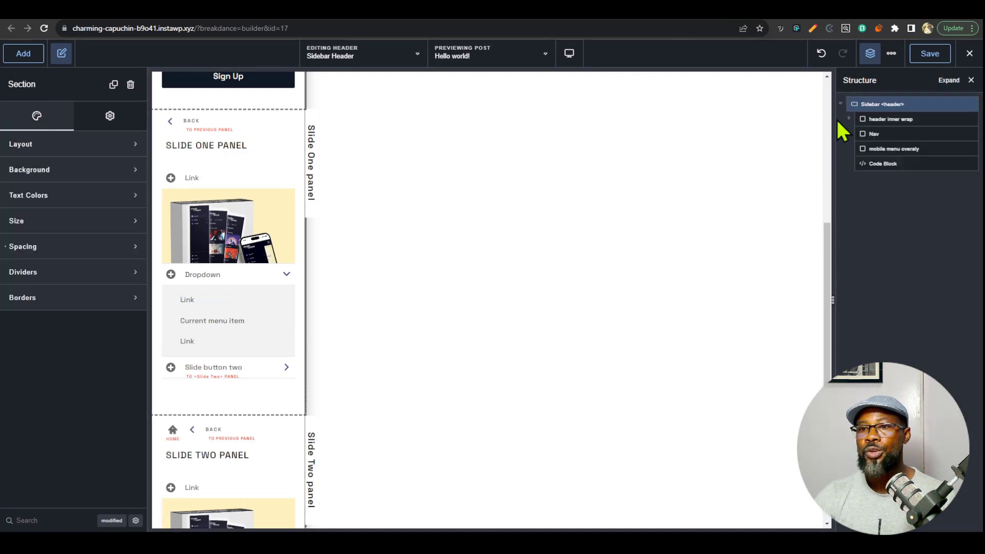
left_click(907, 163)
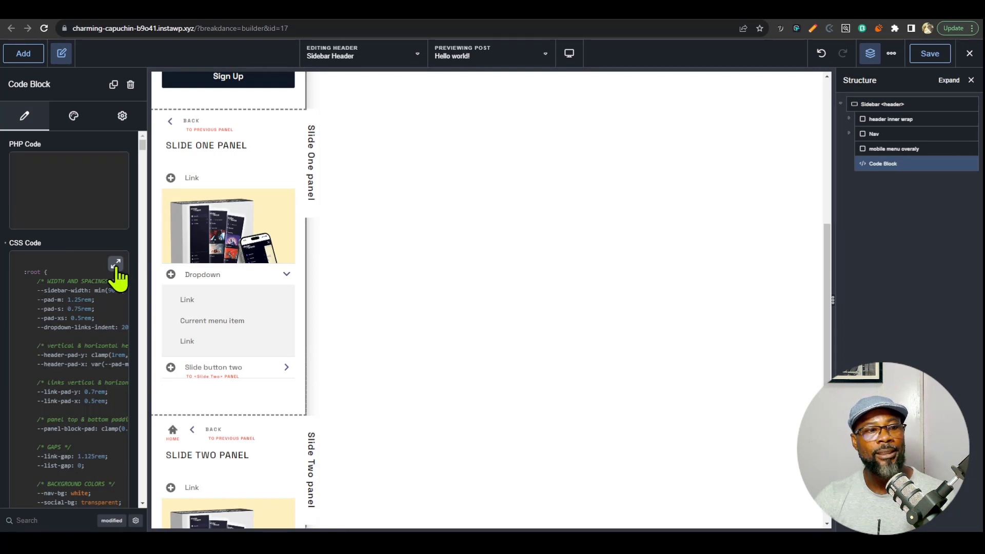
left_click(115, 264)
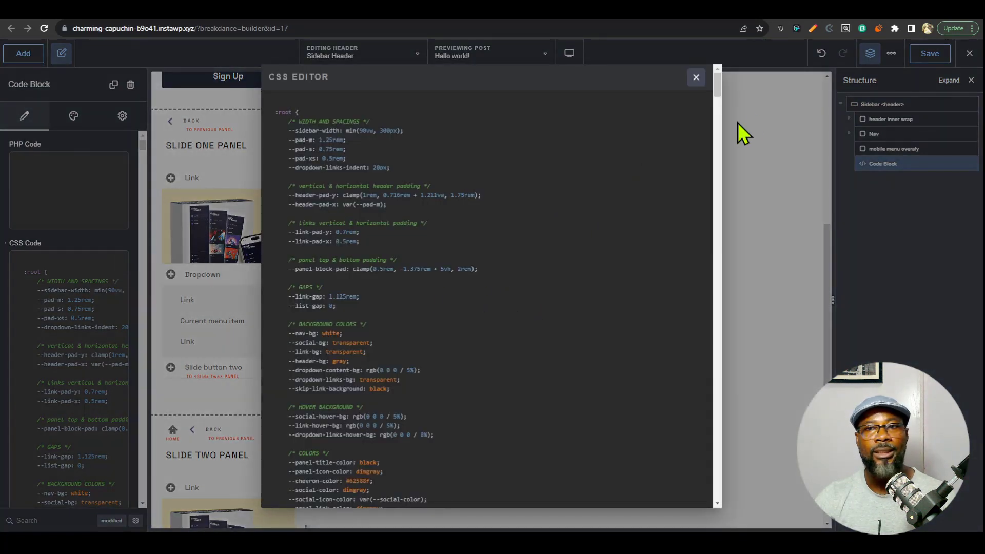
key("Escape")
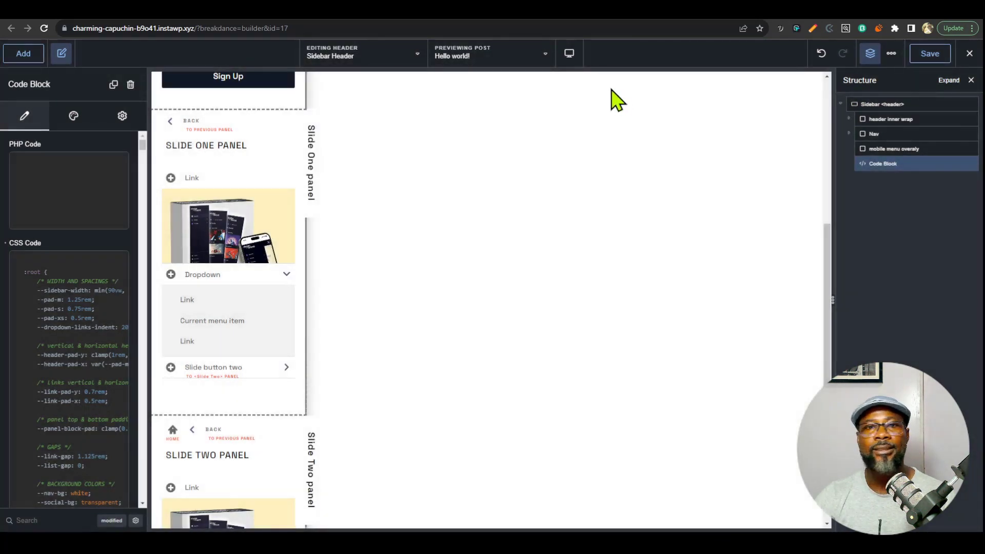
Open the global color palette and copy the Base color #151011 into a Chrome Notes note labelled base.
left_click(892, 54)
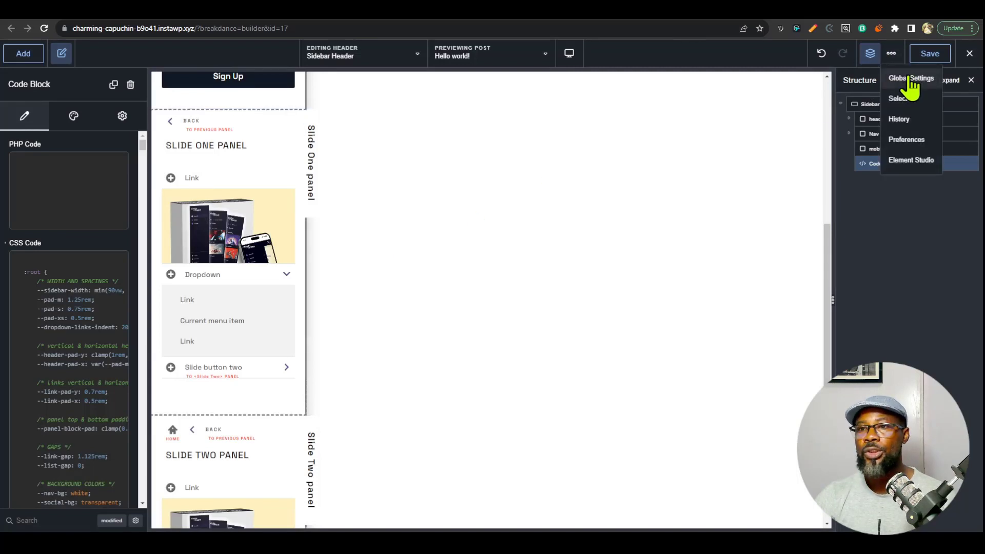
left_click(908, 76)
left_click(964, 261)
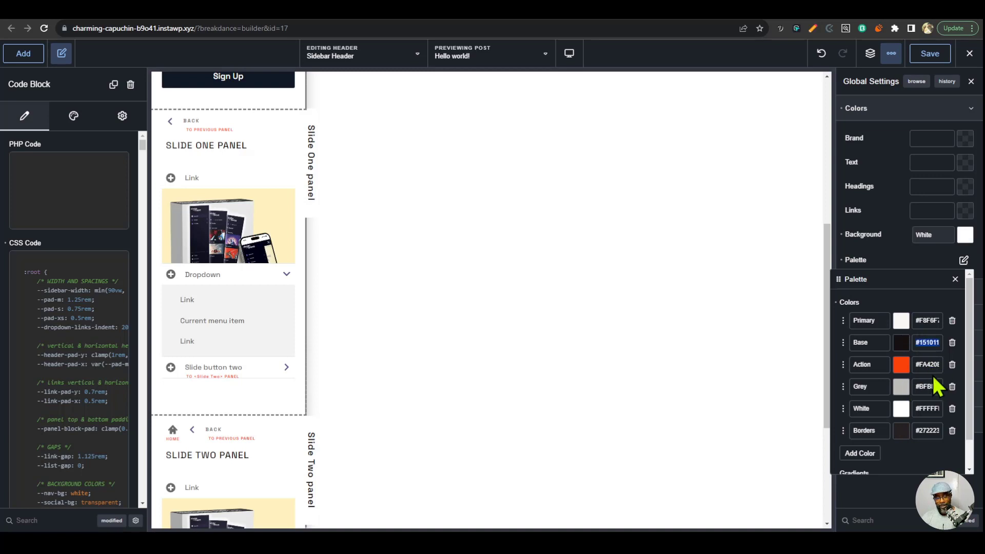
left_click(813, 28)
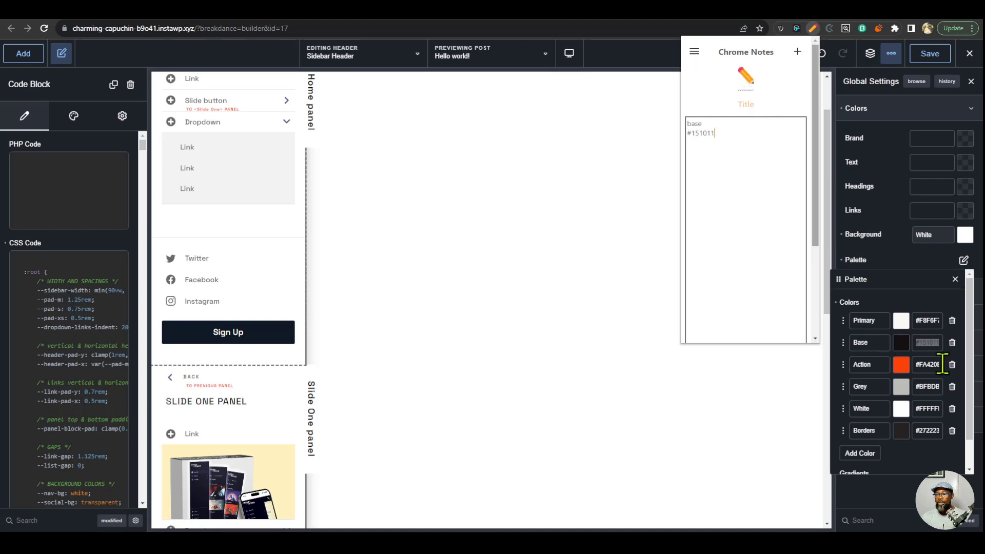
Add the palette's Action color #FA420B and Grey color #BFBDBA to the note, labelled action and gray.
left_click(920, 364)
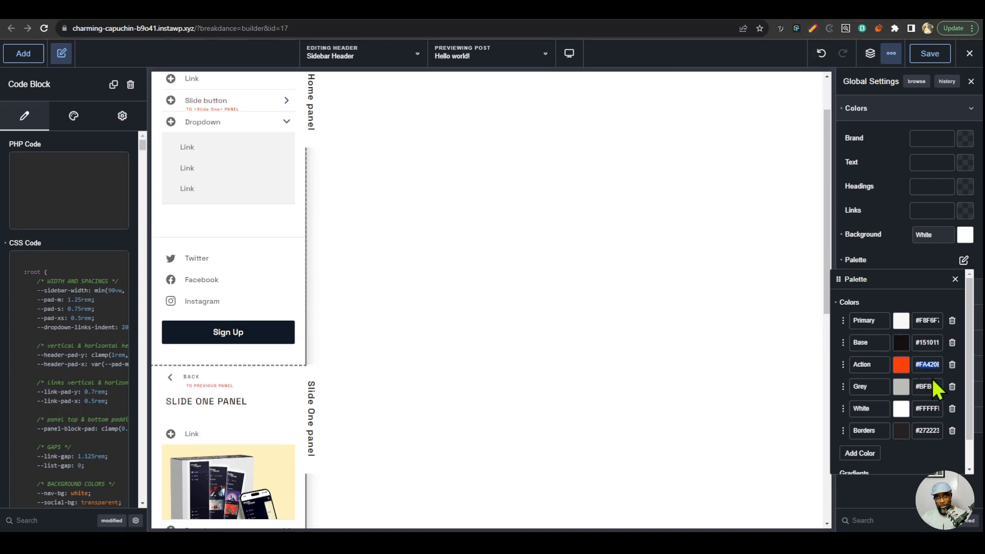
left_click(814, 29)
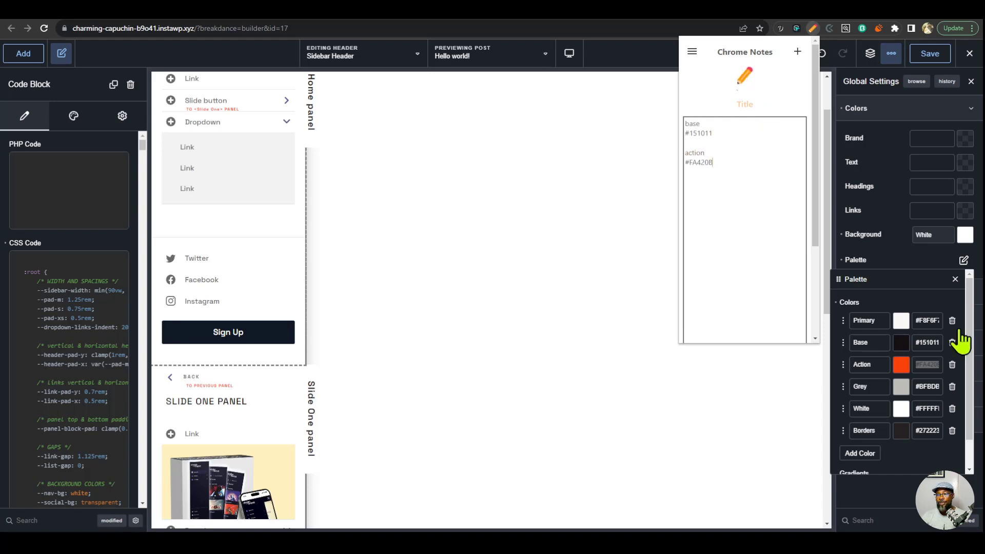
left_click(932, 409)
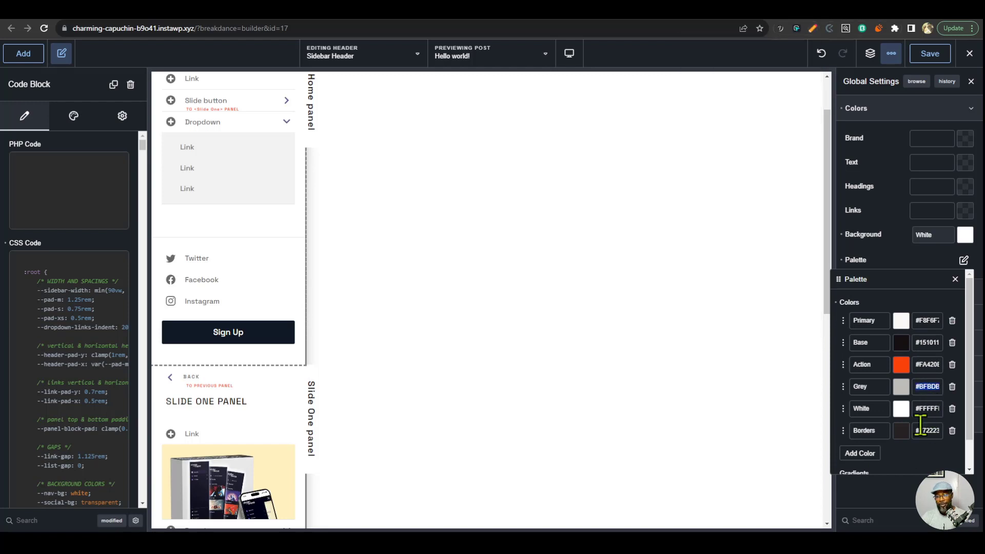
left_click(812, 27)
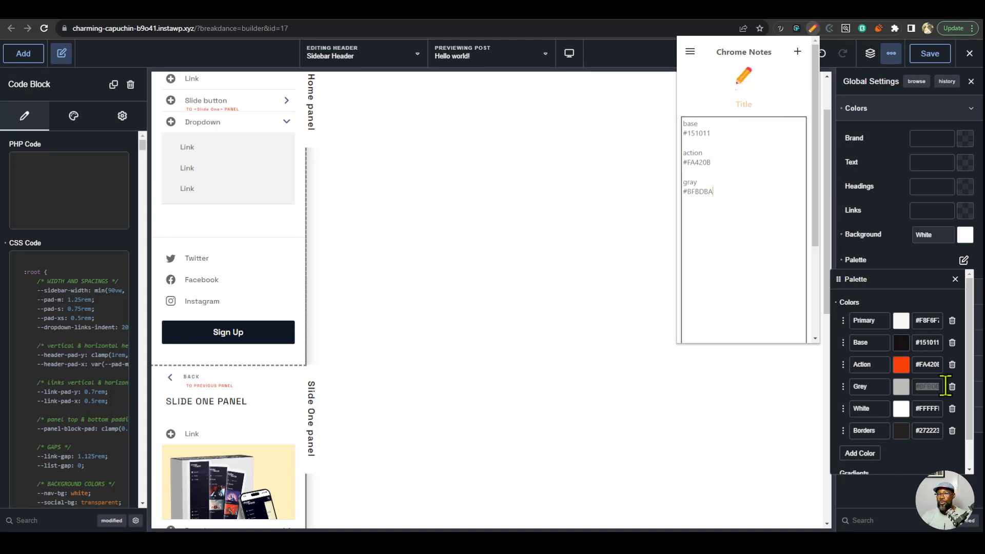
Examine the spacing, header padding and background color variable groups in the Code Block's expanded CSS editor.
left_click(114, 267)
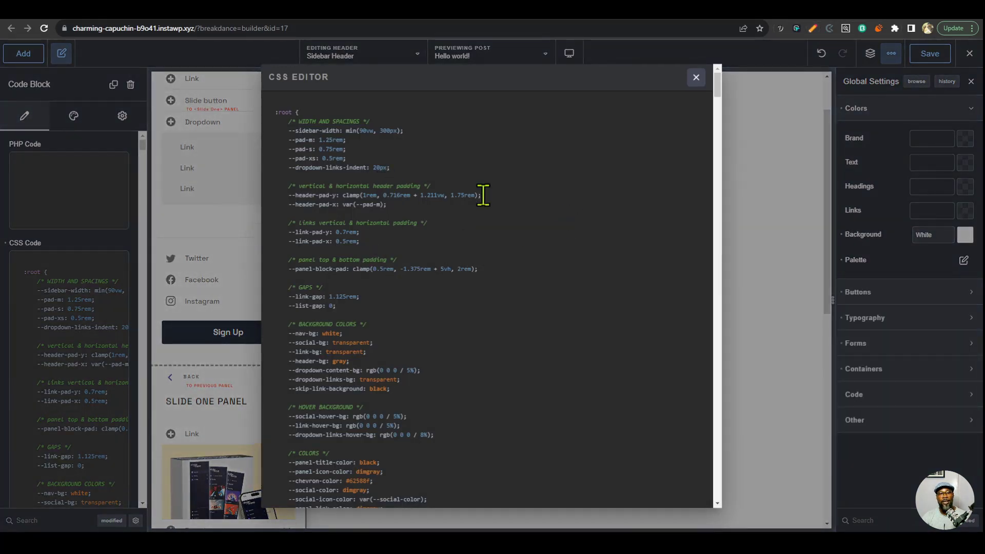
scroll(282, 136, "down", 5)
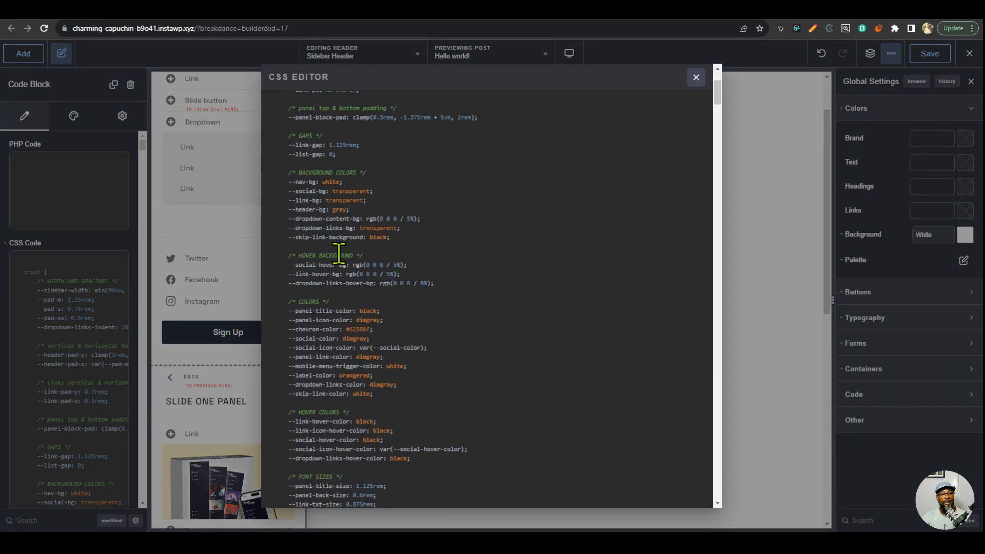
scroll(371, 354, "up", 5)
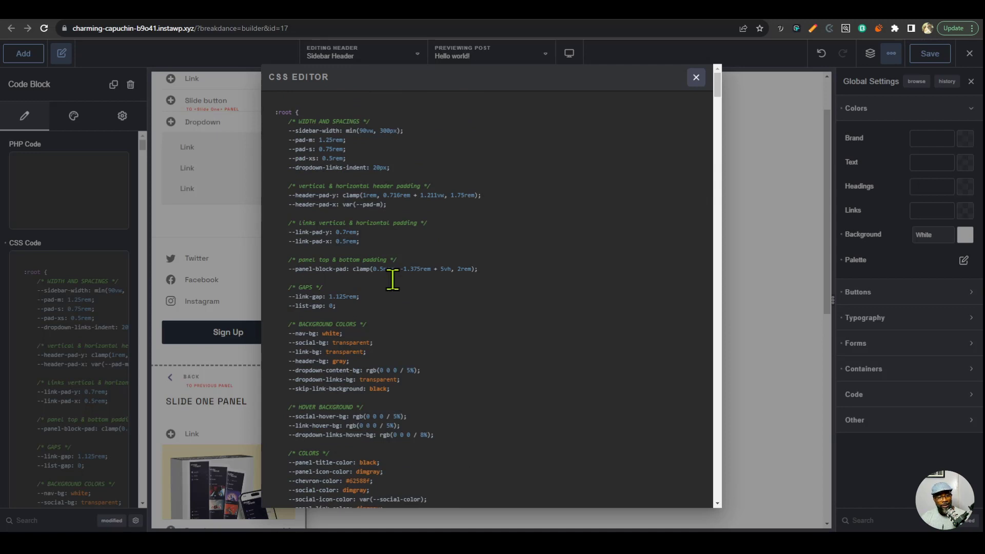
left_click_drag(380, 122, 284, 122)
left_click_drag(444, 185, 281, 190)
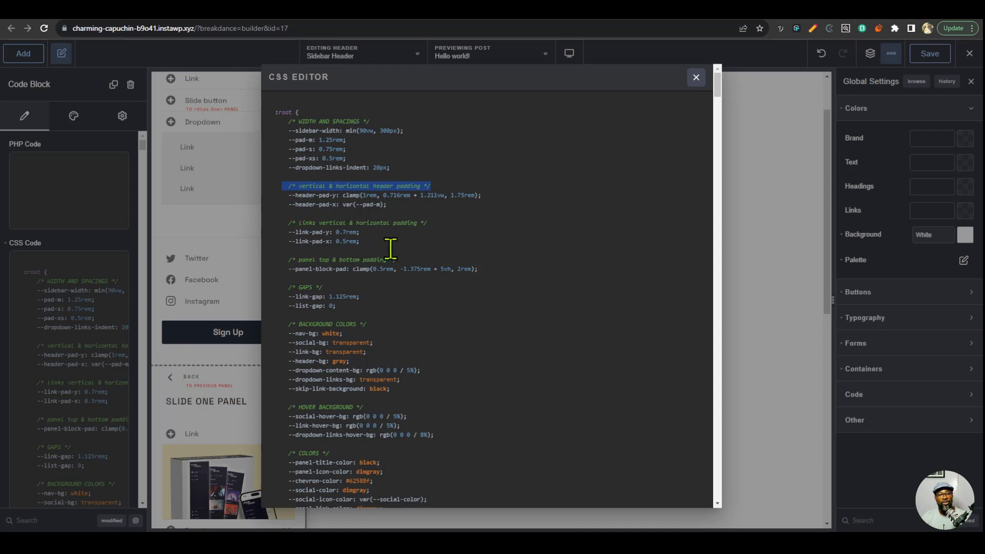
scroll(386, 249, "down", 2)
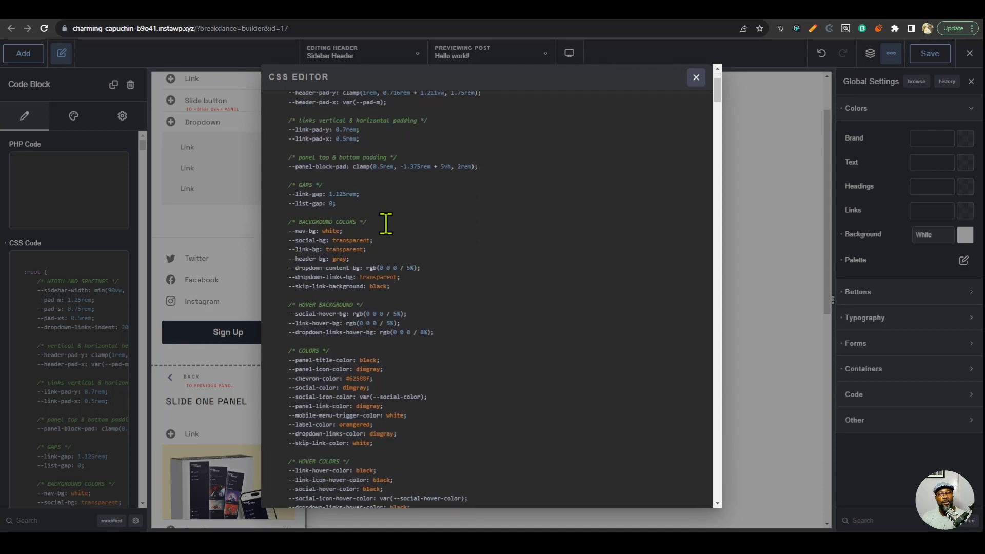
left_click_drag(371, 223, 267, 223)
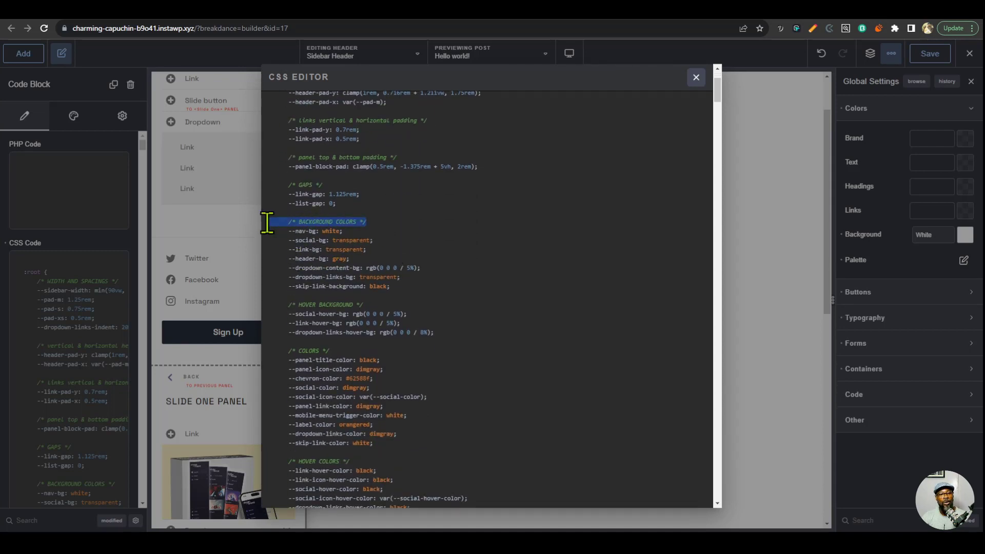
Set the --nav-bg variable under BACKGROUND COLORS to #151011.
left_click(327, 232)
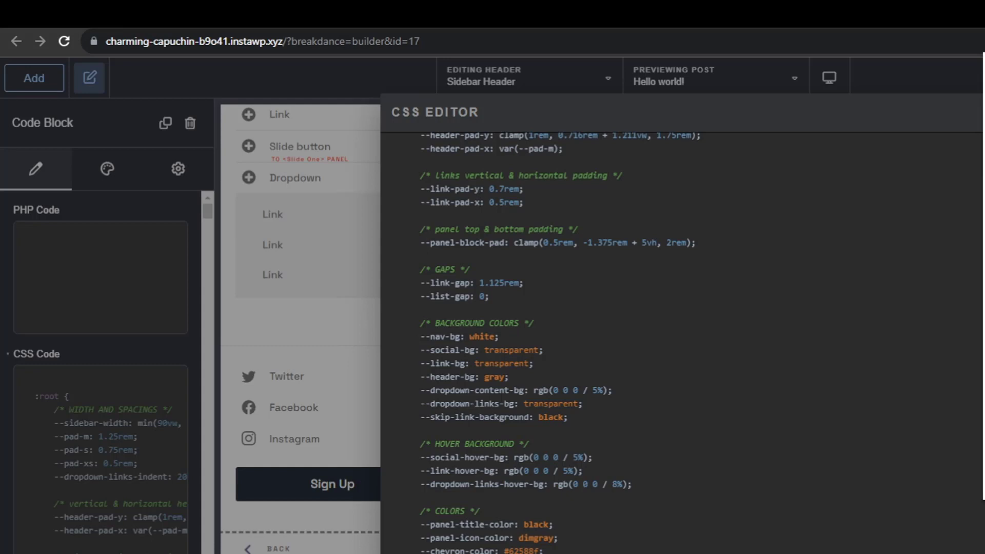
double_click(480, 337)
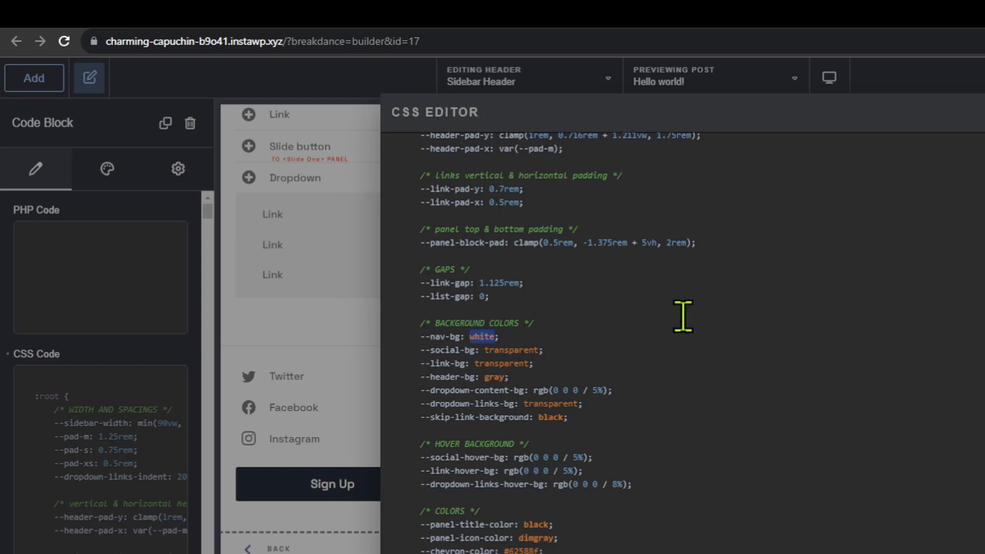
type("#151011")
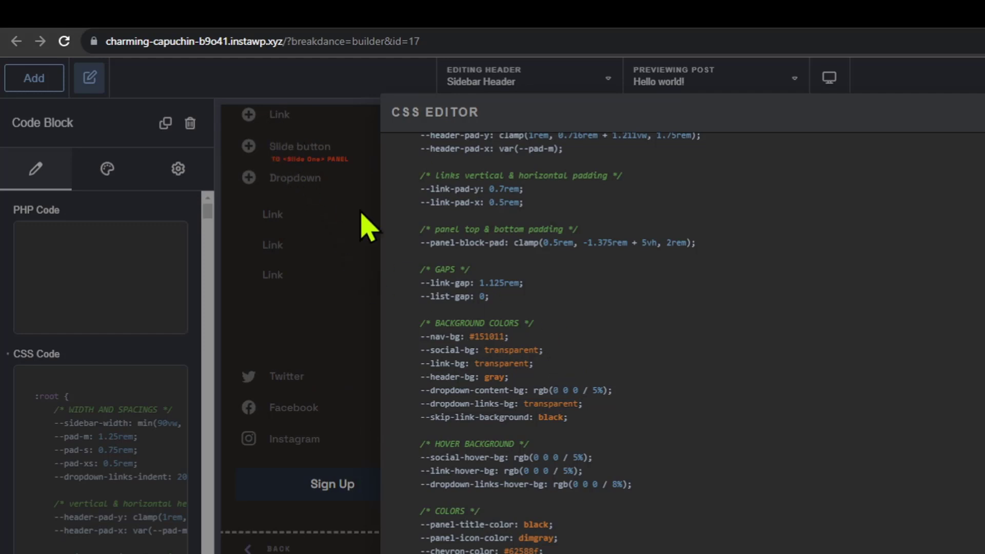
Set the --panel-title-color variable under COLORS to white.
scroll(512, 405, "down", 3)
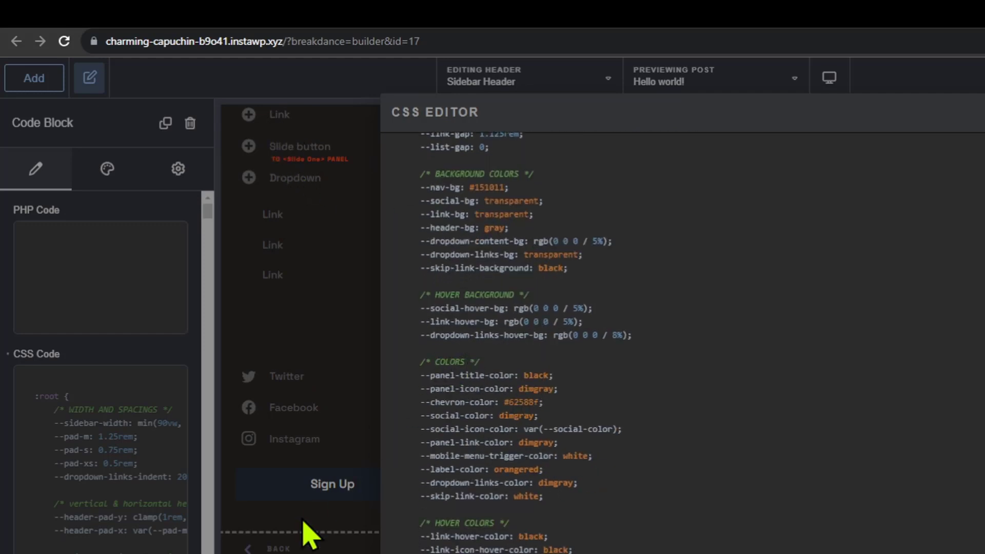
double_click(536, 375)
type("wh")
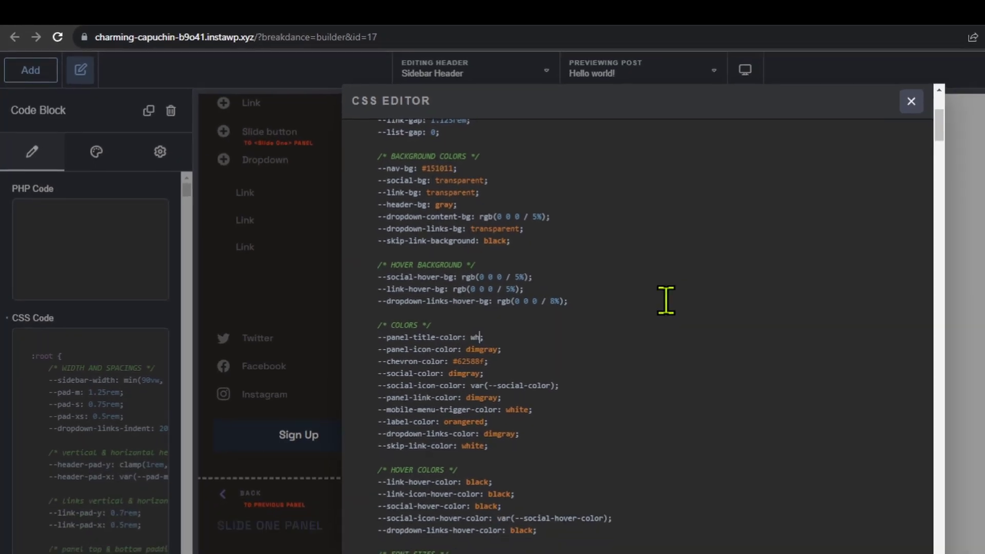
type("ite")
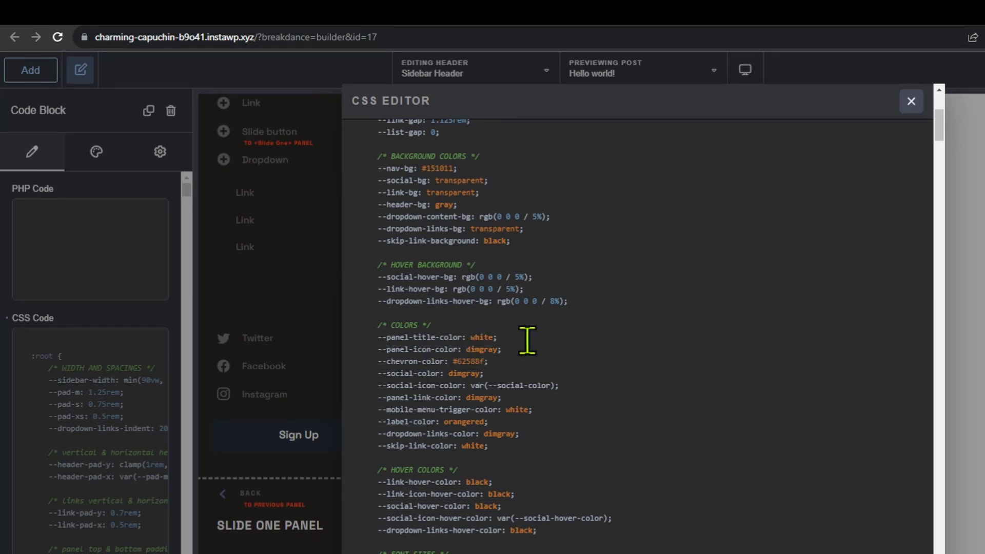
Copy the action color #FA420B from the Chrome Notes note and assign it to --panel-icon-color and --social-icon-color.
double_click(481, 350)
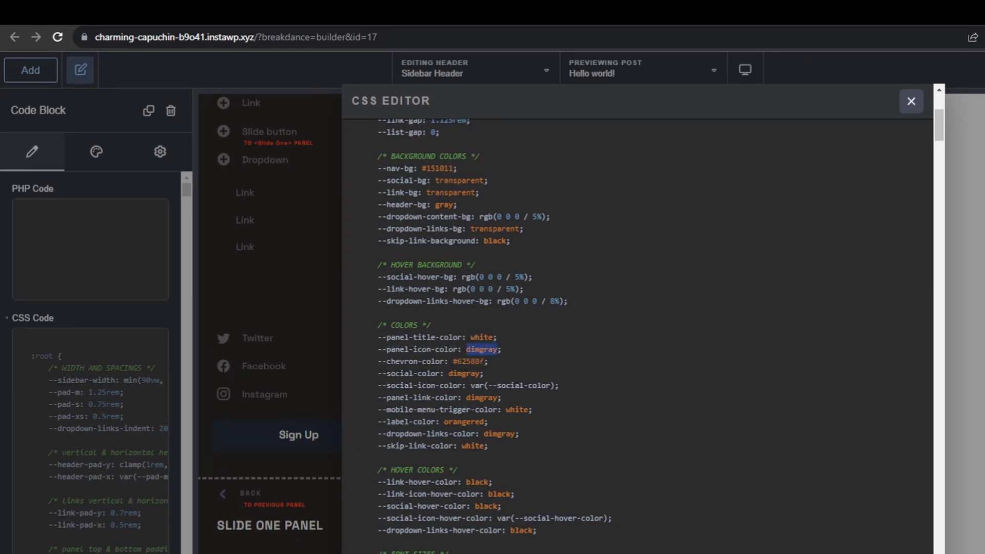
double_click(944, 213)
key("ctrl+c")
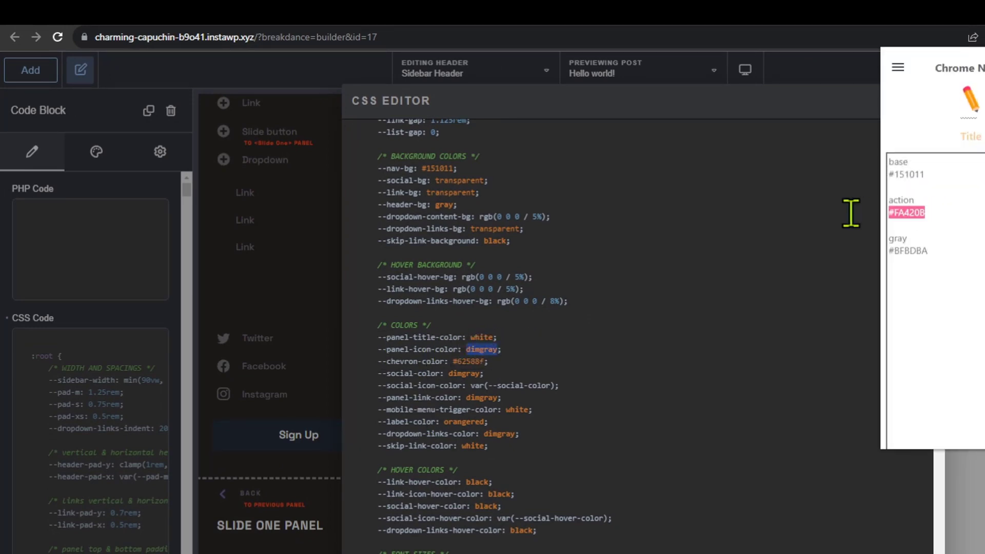
key("alt+Tab")
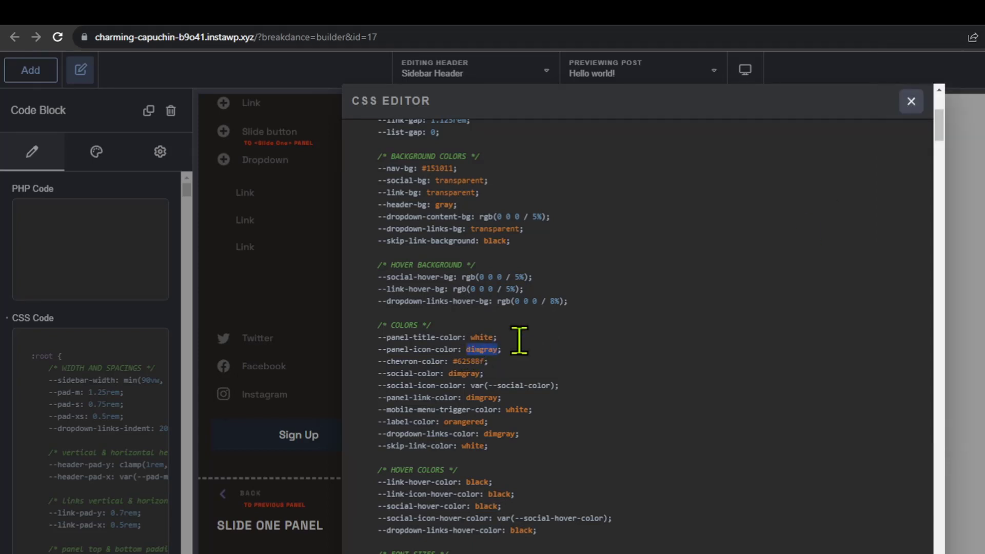
key("ctrl+v")
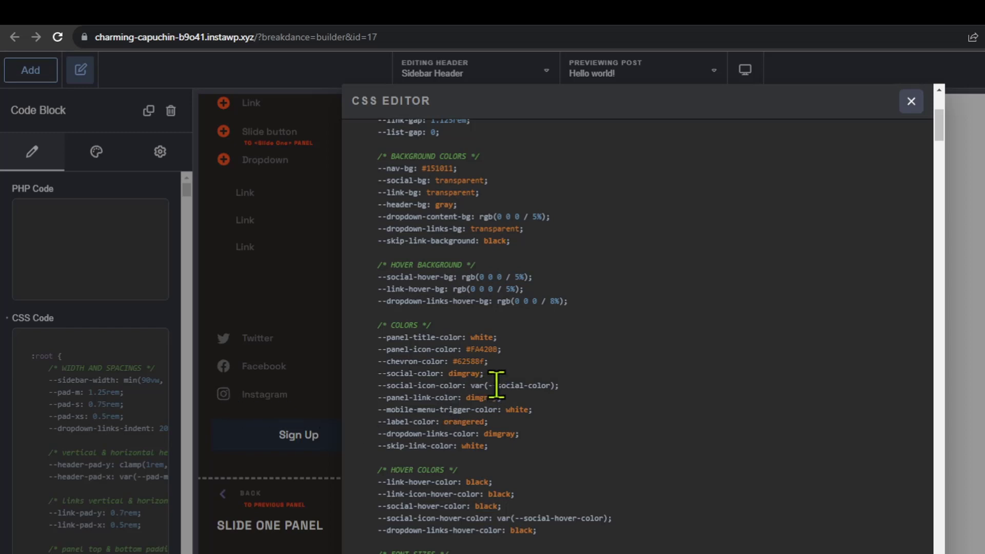
left_click_drag(468, 385, 557, 385)
key("ctrl+v")
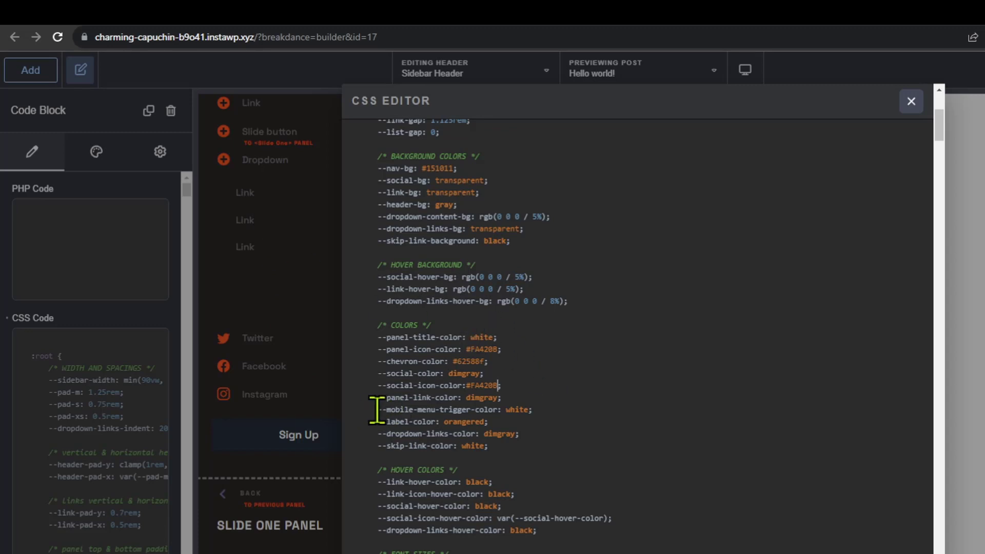
Copy the gray color #BFBDBA from the note and assign it to --panel-link-color and --social-color.
double_click(484, 396)
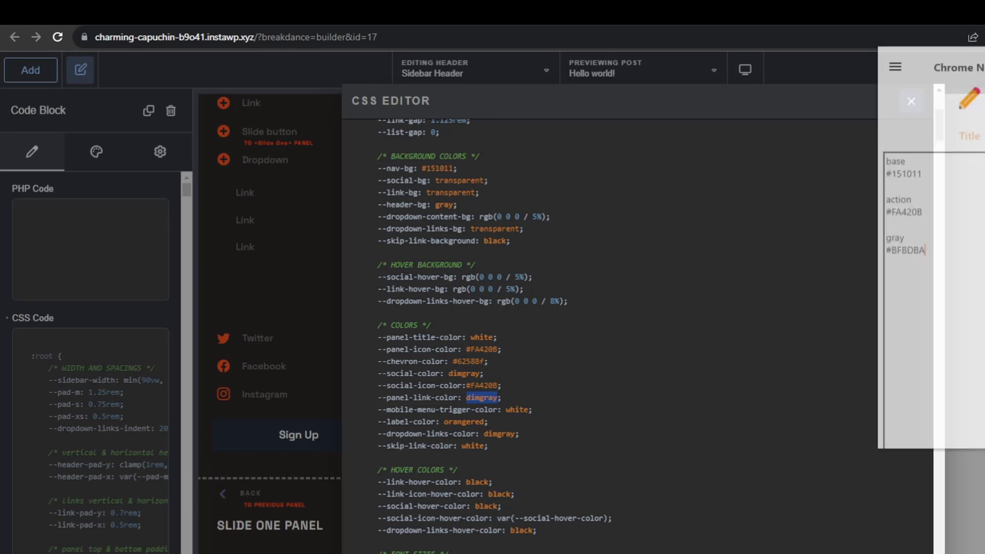
left_click_drag(942, 250, 870, 256)
key("ctrl+c")
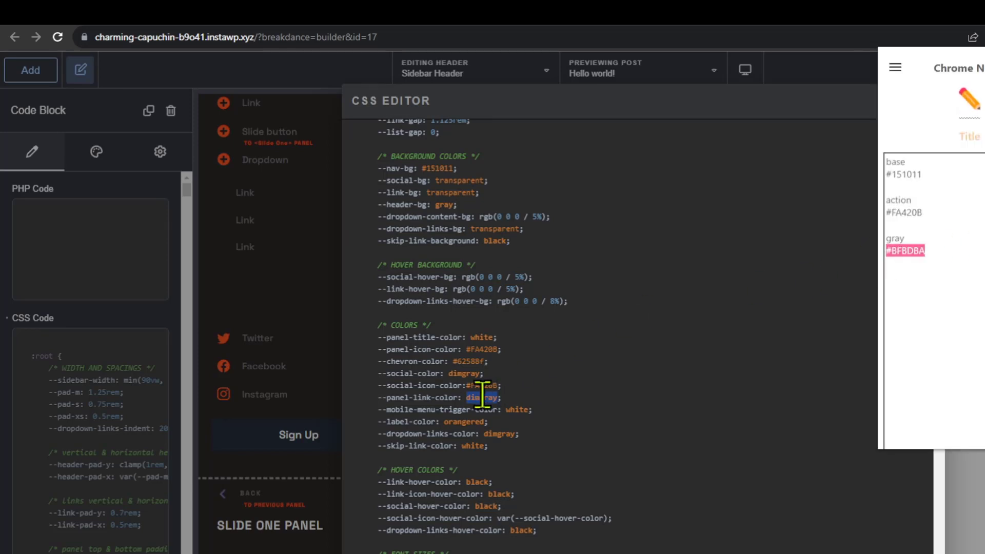
double_click(479, 397)
key("ctrl+v")
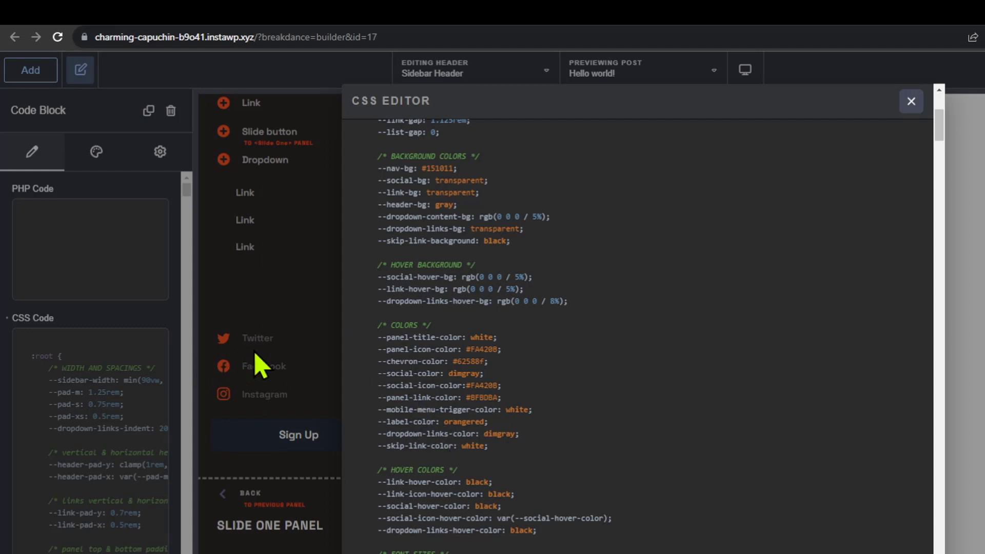
double_click(463, 374)
key("ctrl+v")
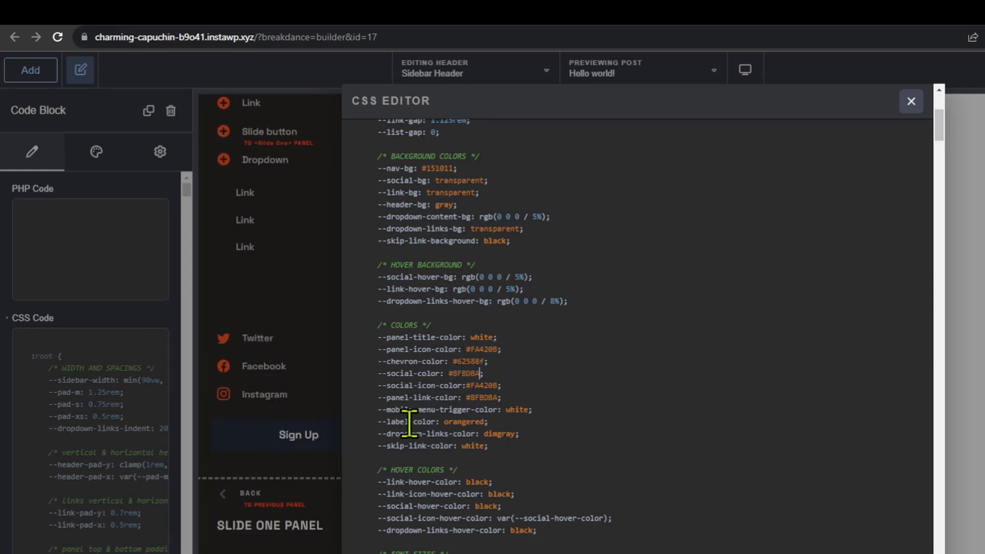
Set --link-hover-color, --link-icon-hover-color, --social-hover-color and --dropdown-links-hover-color under HOVER COLORS to white.
scroll(534, 343, "down", 3)
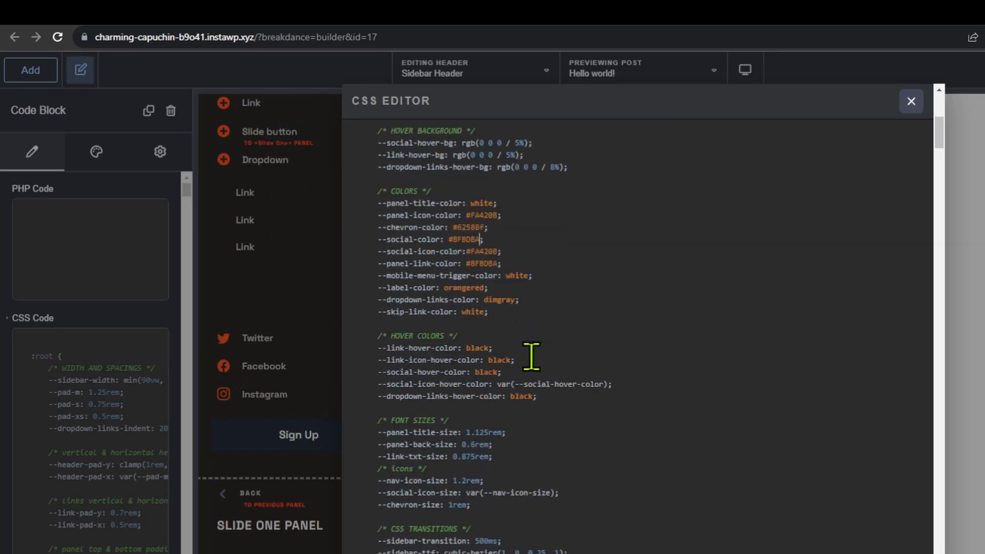
double_click(482, 347)
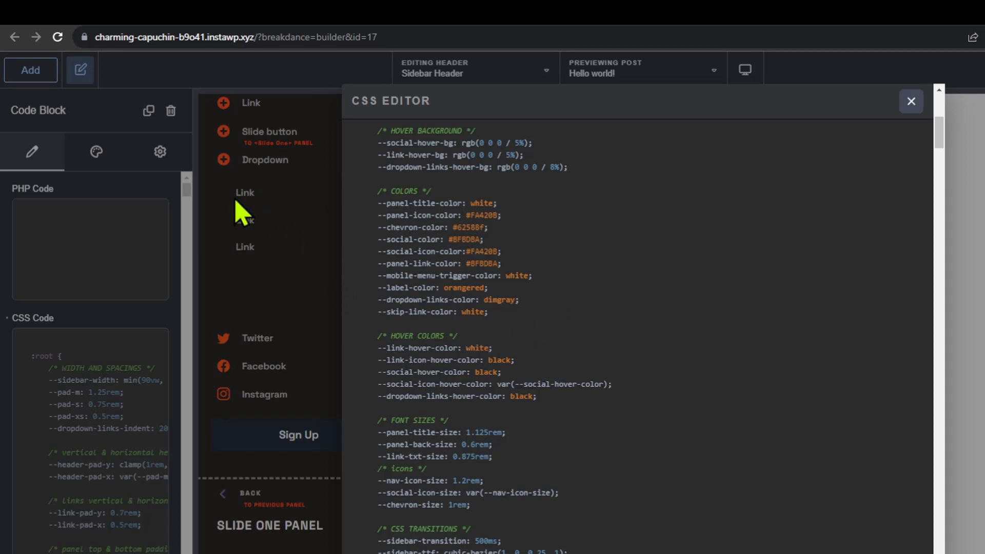
double_click(499, 360)
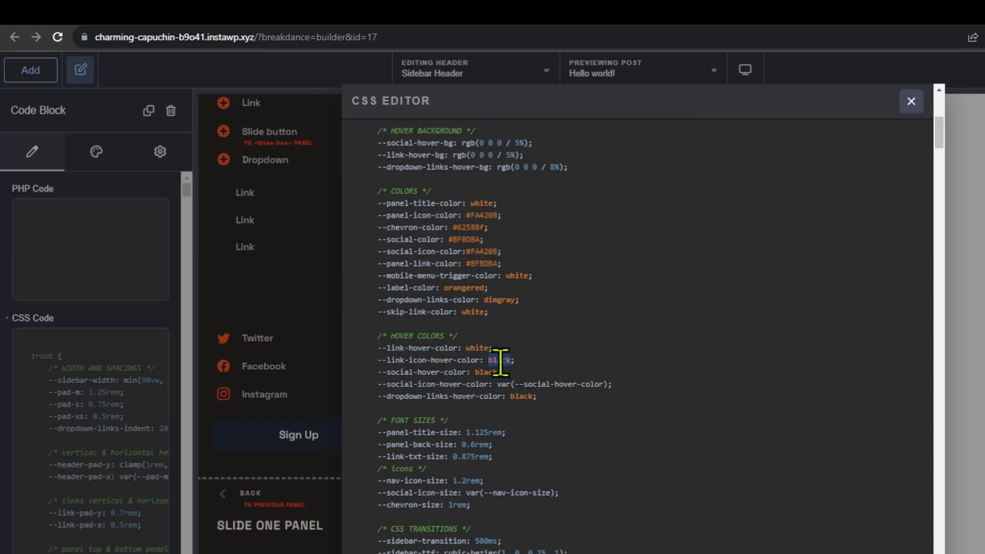
type("white")
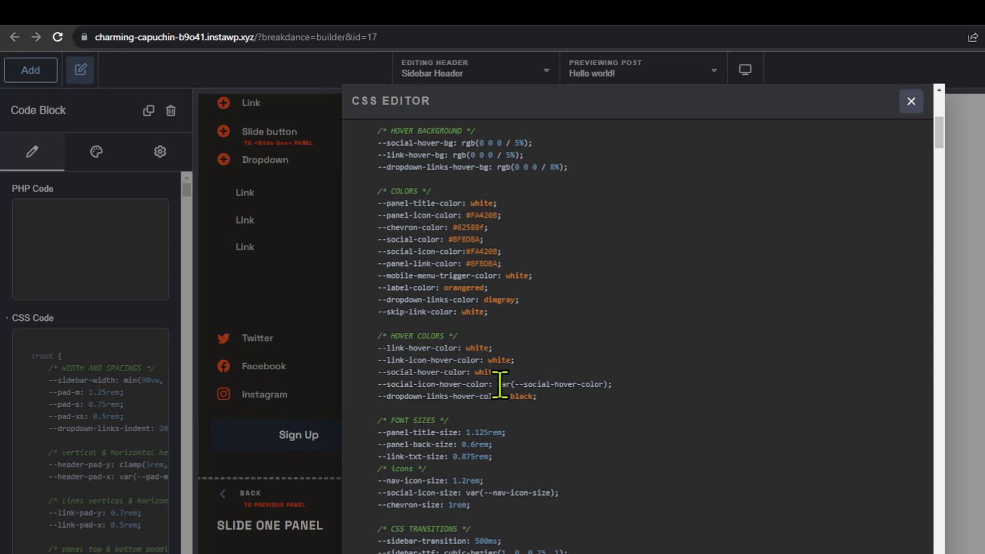
left_click_drag(497, 383, 609, 385)
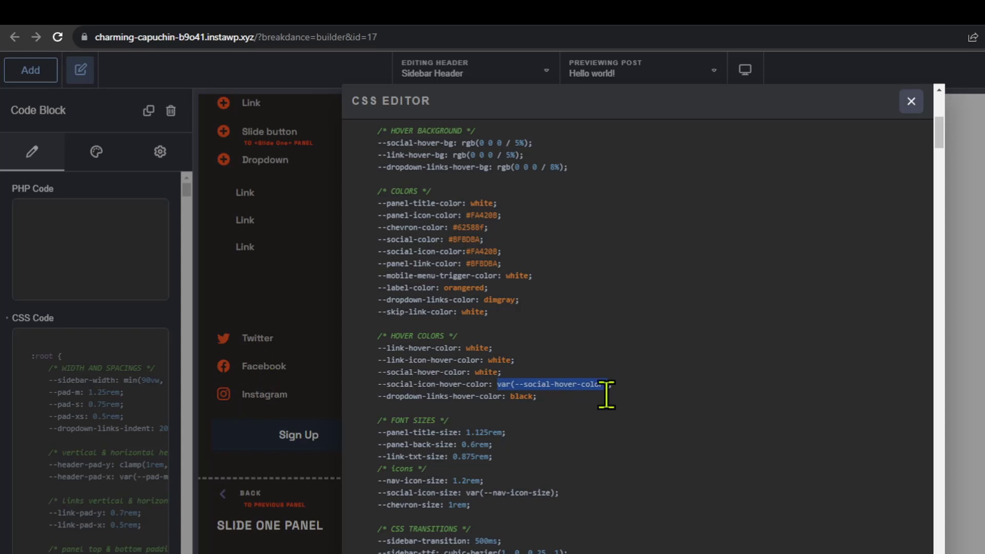
left_click(556, 408)
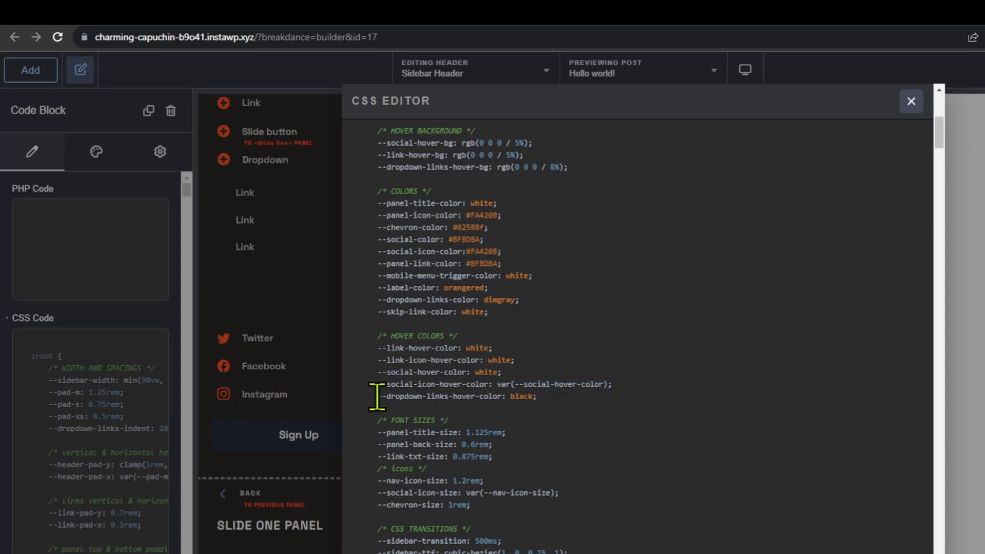
double_click(527, 396)
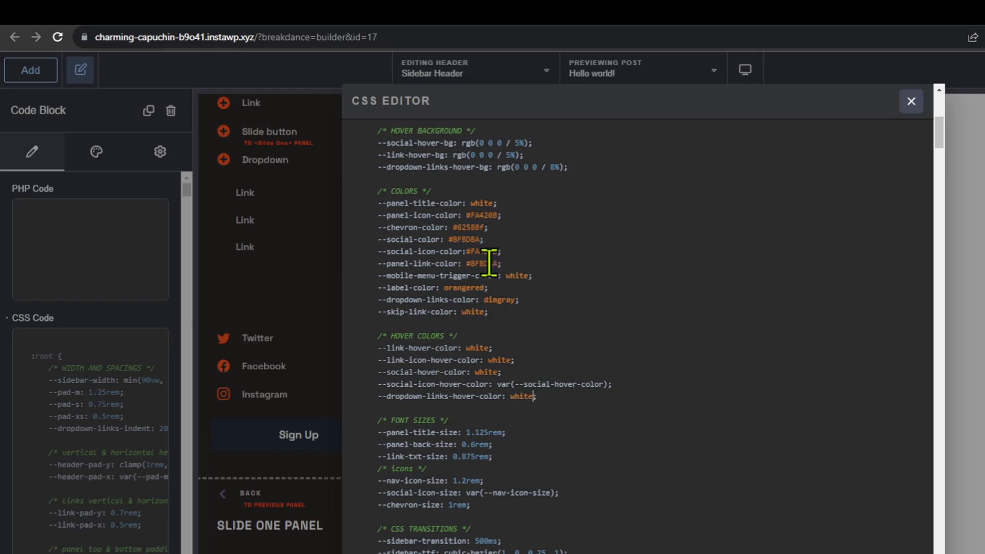
Set --dropdown-links-color to the note's gray #BFBDBA, then close the expanded CSS editor and review the sidebar panels.
left_click_drag(949, 250, 849, 268)
left_click(420, 298)
double_click(499, 299)
key("ctrl+v")
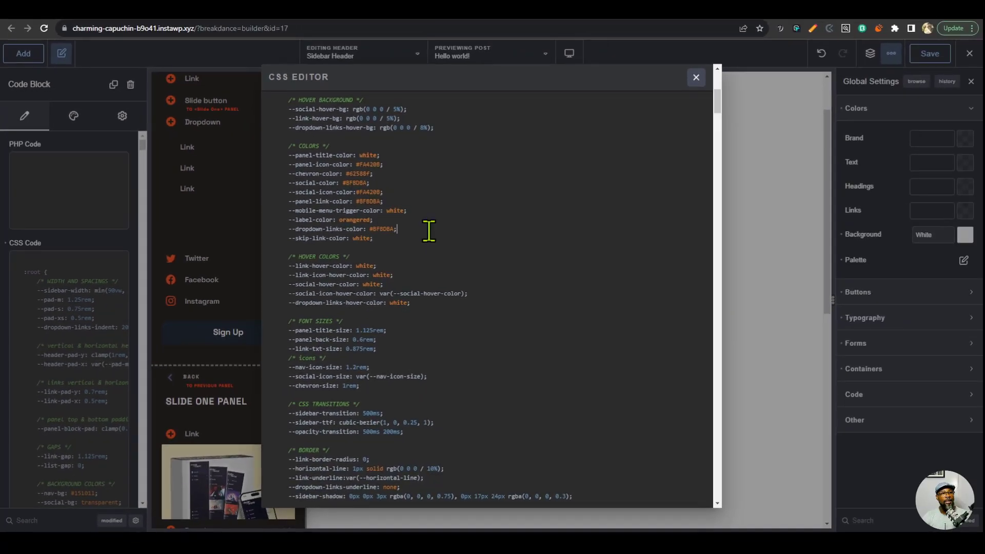
left_click(696, 77)
scroll(241, 287, "down", 5)
scroll(245, 334, "up", 5)
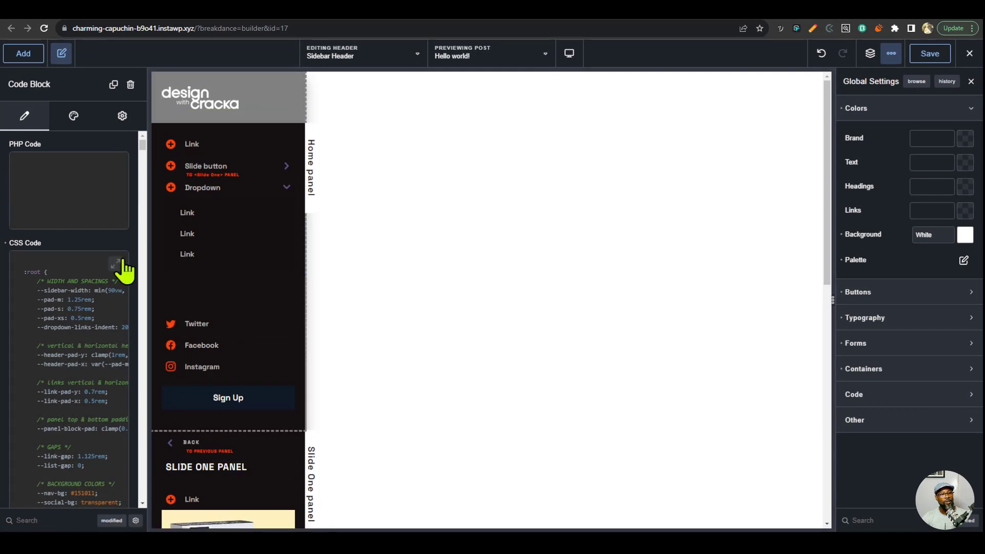
Set the --header-bg variable to the same #151011 as --nav-bg, then close the CSS editor and save the header.
left_click(117, 264)
scroll(511, 281, "down", 2)
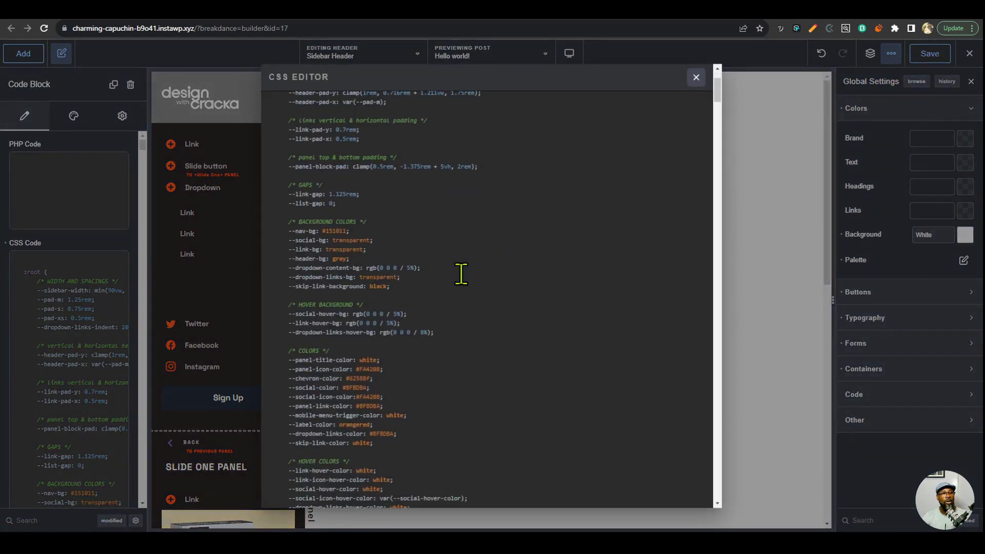
left_click_drag(323, 231, 351, 231)
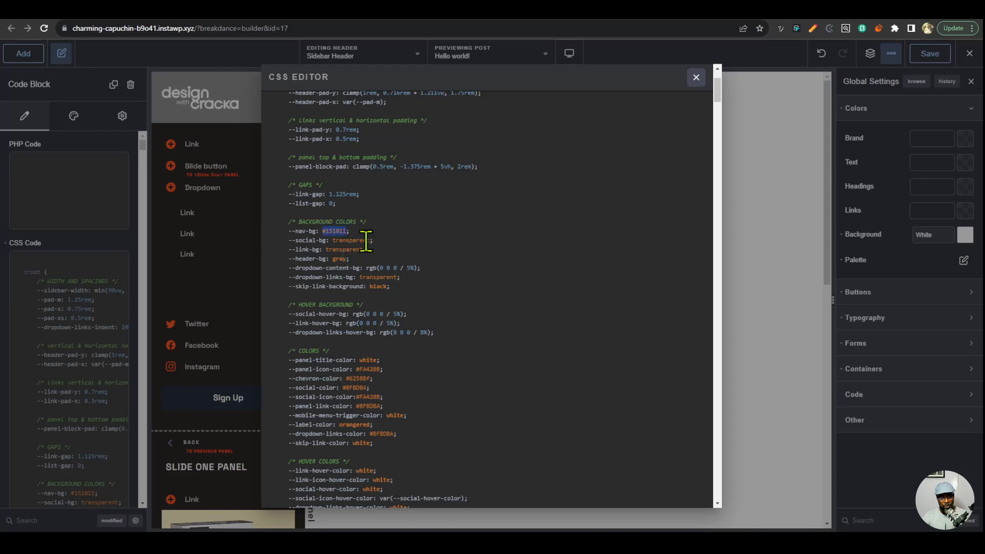
key("ctrl+v")
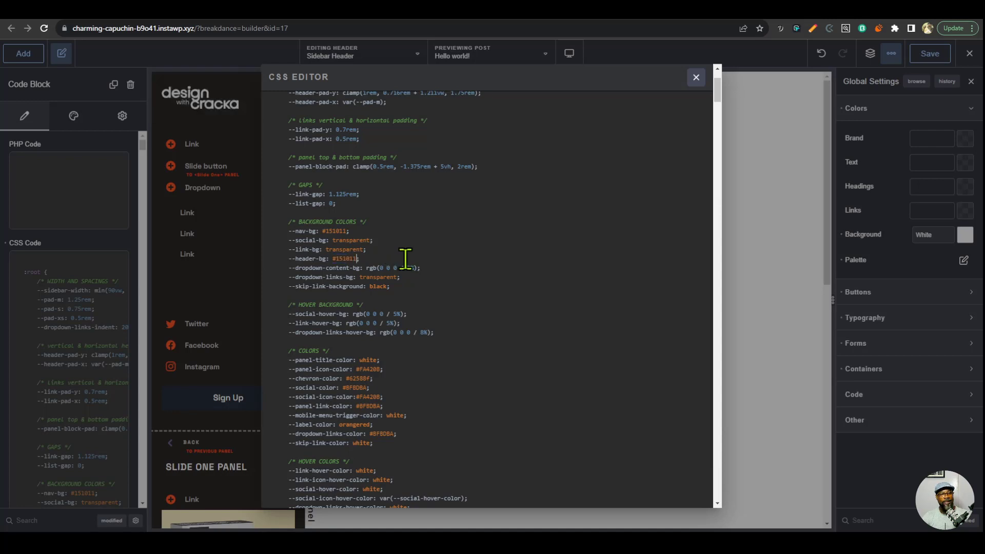
left_click(743, 87)
left_click(926, 57)
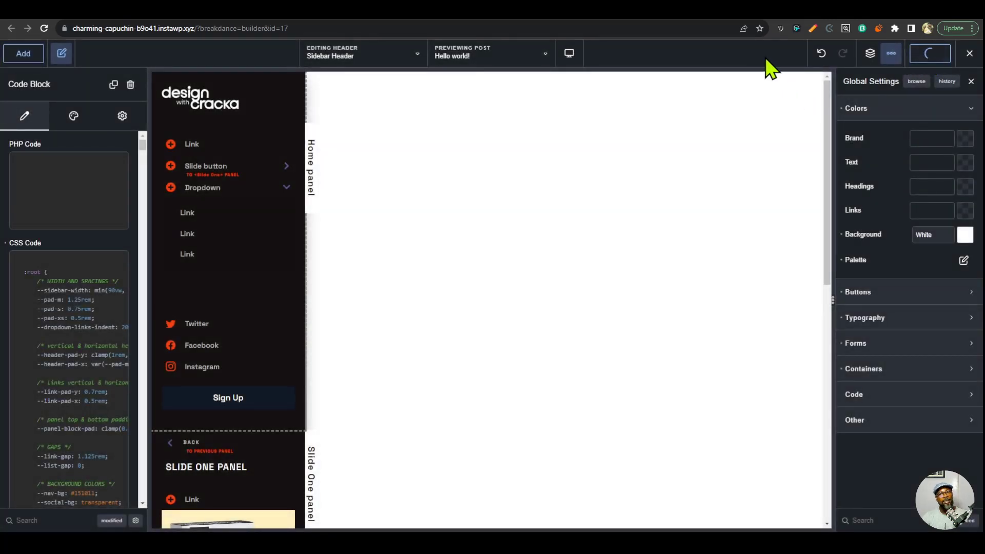
Check the restyled sidebar on the live site, testing its slide button panel and dropdown.
left_click(746, 19)
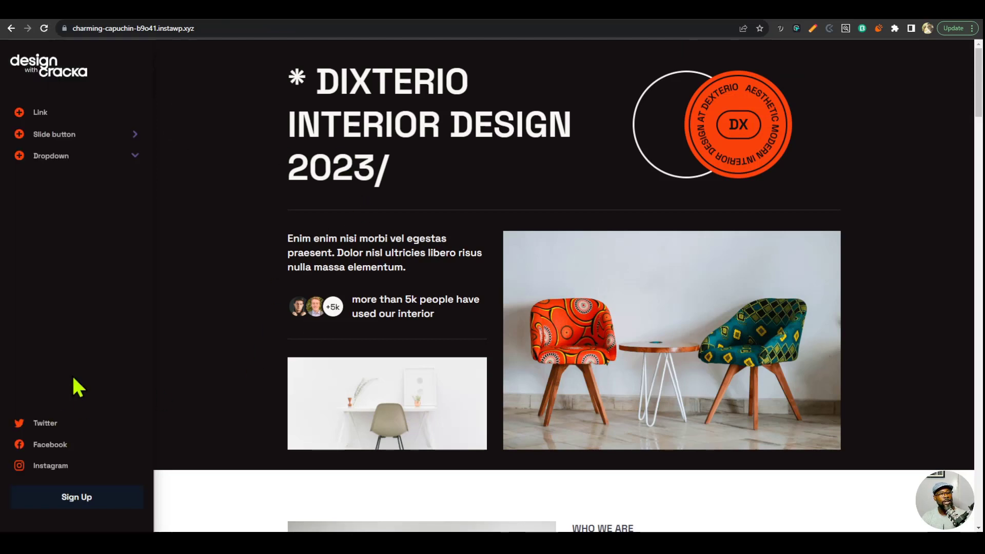
left_click(110, 135)
left_click(114, 278)
left_click(24, 106)
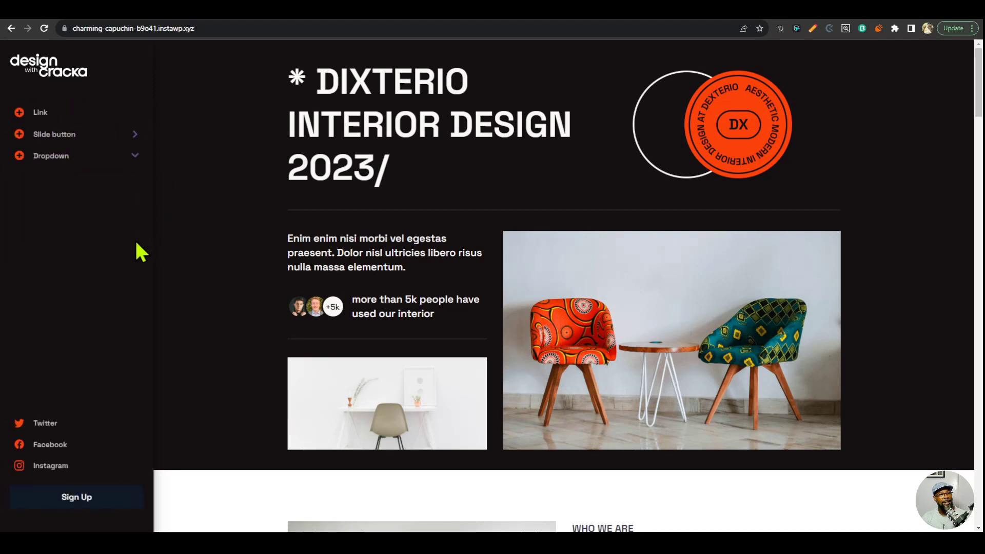
left_click(91, 154)
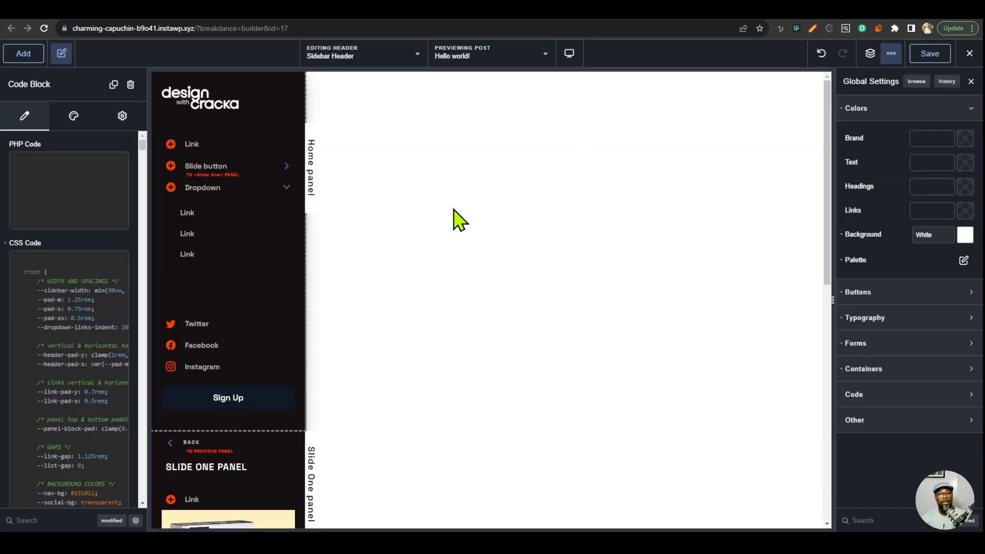
Set the Sign Up button's custom background to the palette's Action color #FA420B.
scroll(253, 415, "down", 5)
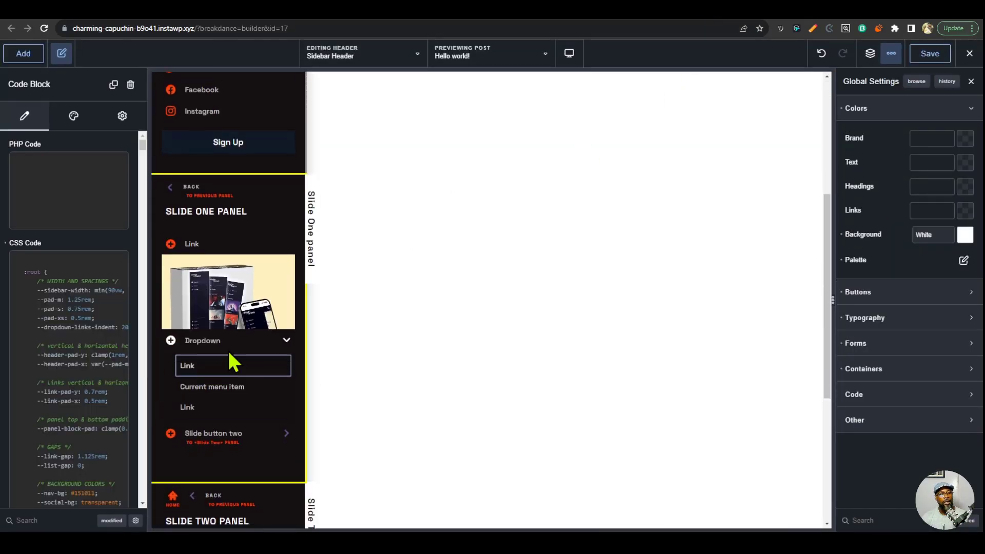
scroll(257, 359, "up", 5)
left_click(265, 411)
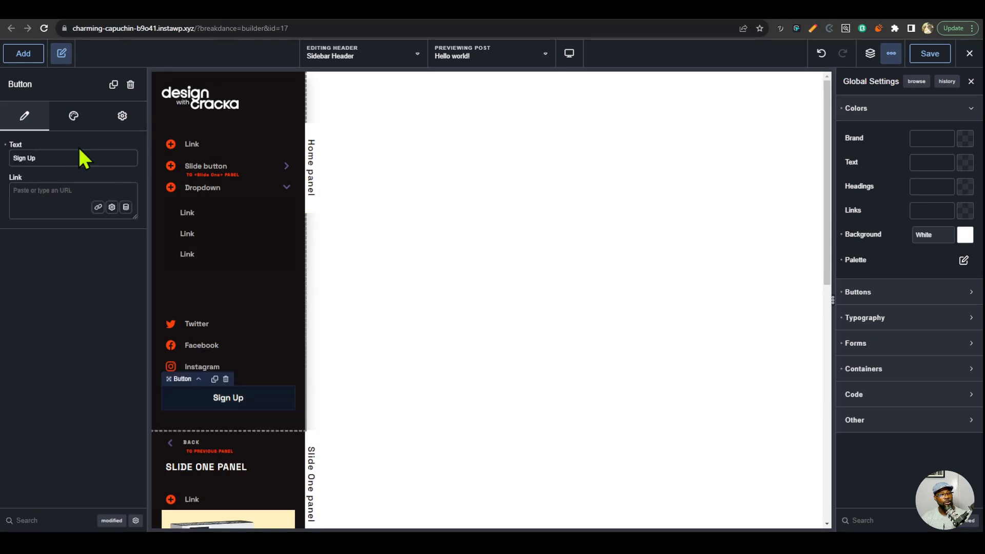
left_click(78, 128)
left_click(95, 145)
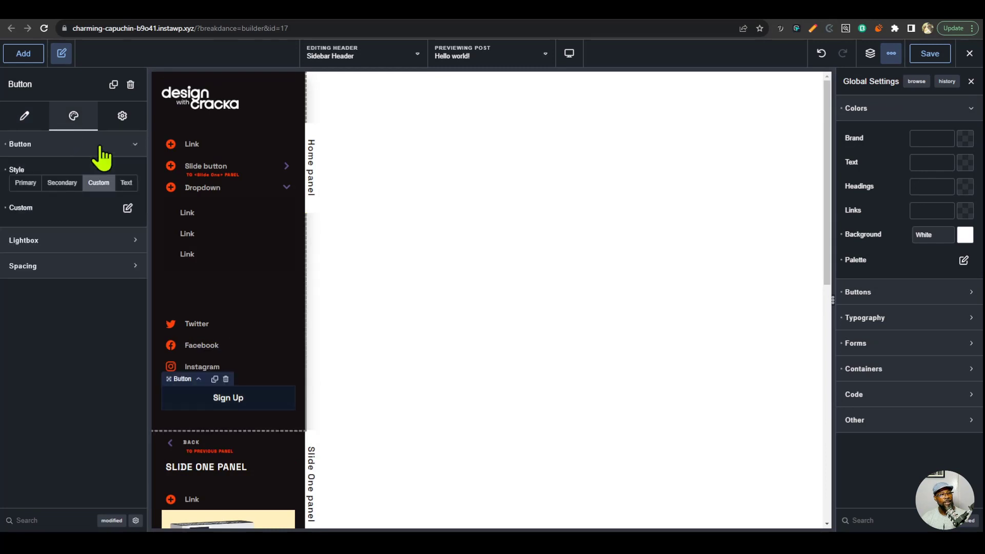
left_click(127, 208)
left_click(123, 282)
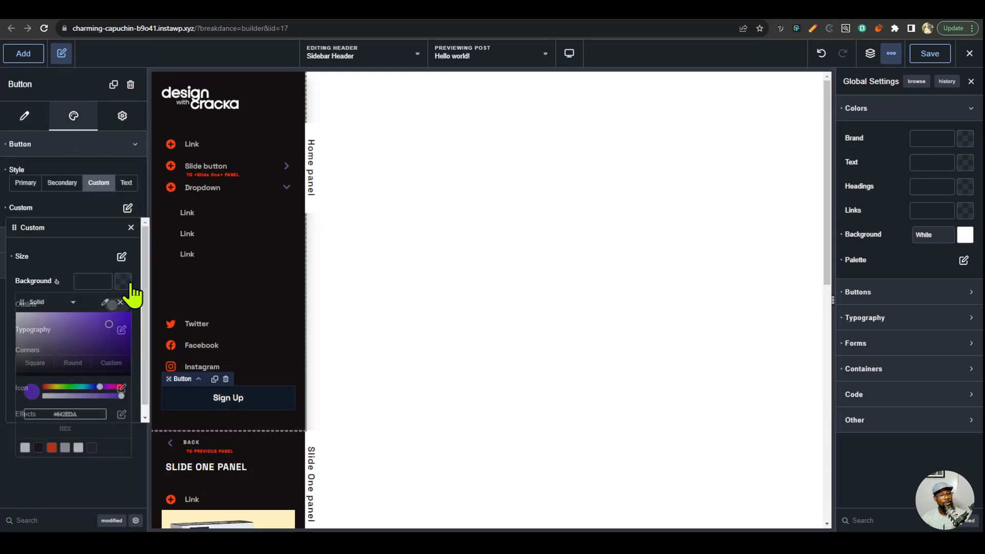
left_click(51, 447)
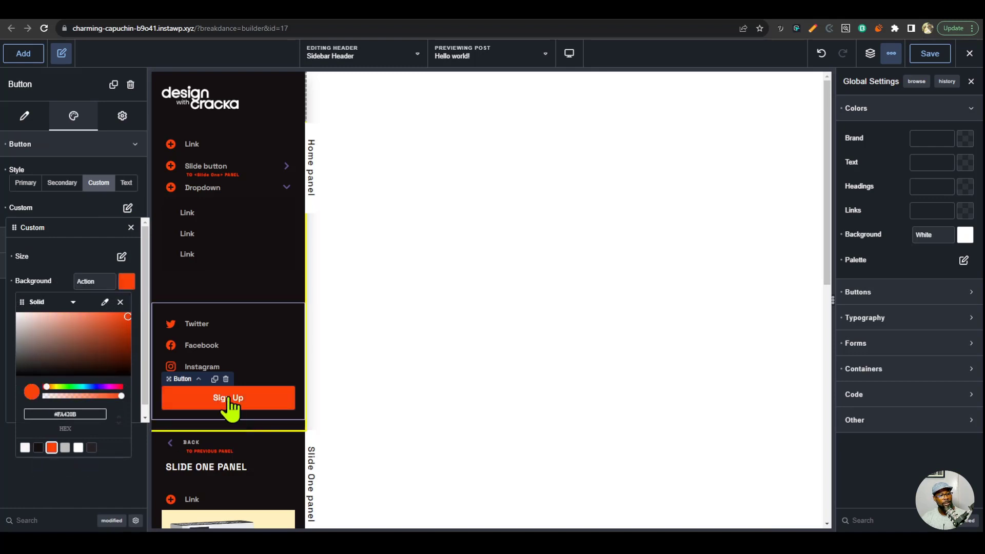
Compare the live site's sidebar with the sidebar on the nervous-narwhal reference site.
left_click(745, 15)
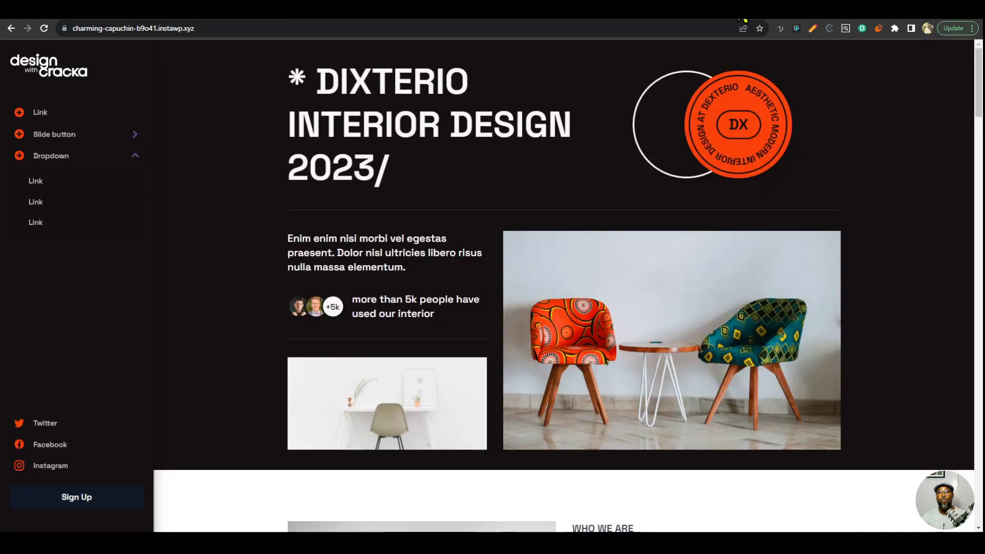
key("ctrl+Tab")
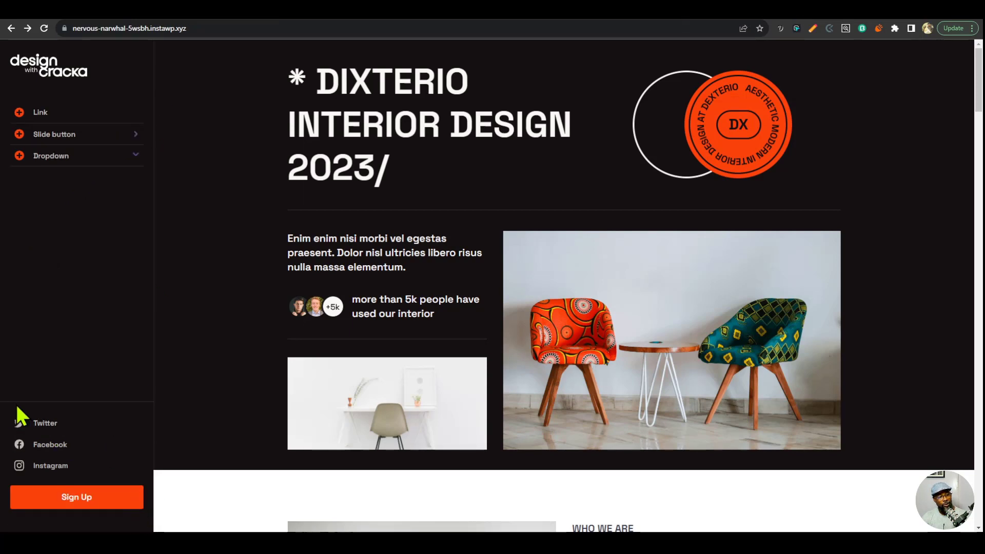
Back in the Breakdance builder, set the Code Block's --horizontal-line CSS variable to 1px solid rgb(255 255 255 / 10%).
key("ctrl+Tab")
key("ctrl+Tab")
key("ctrl+Tab")
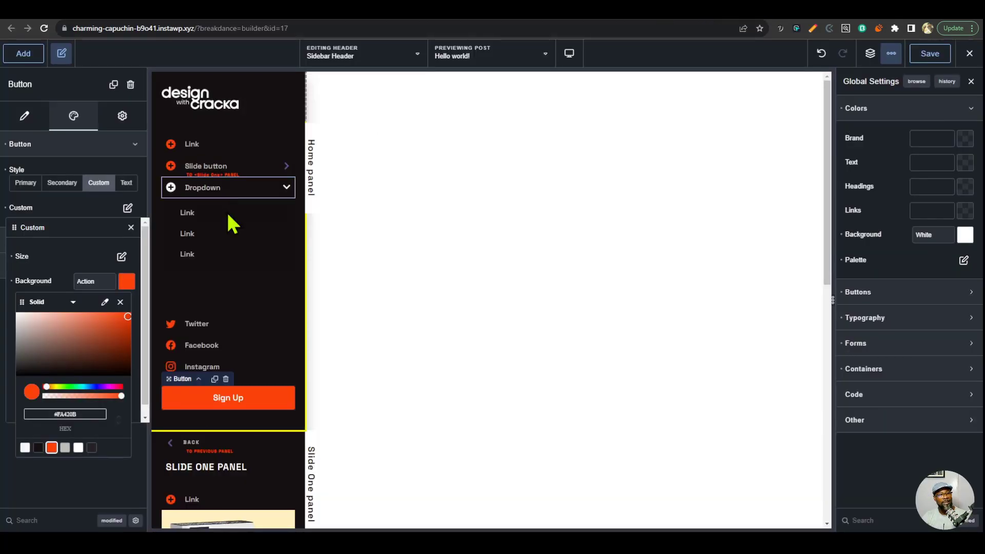
left_click(869, 54)
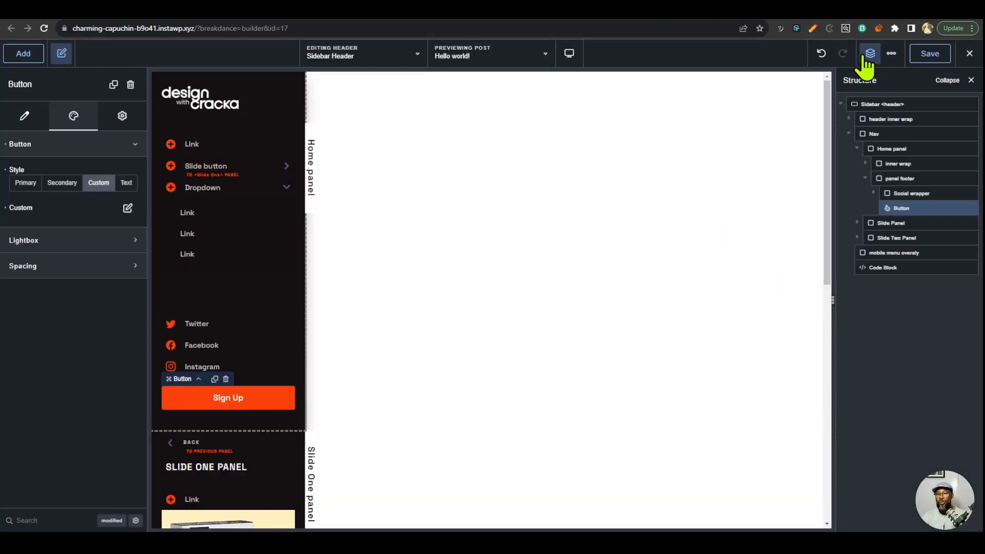
left_click(887, 267)
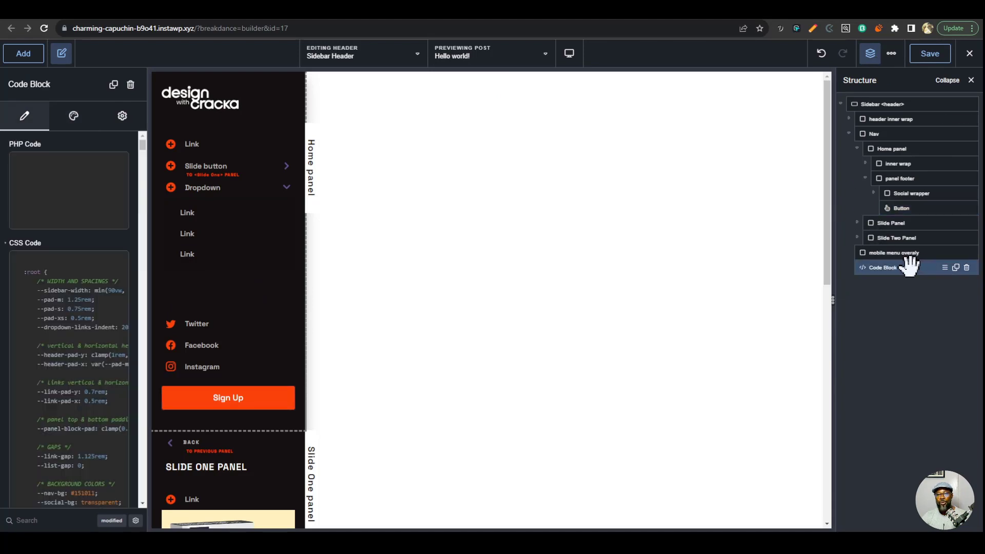
left_click(116, 264)
scroll(560, 256, "down", 10)
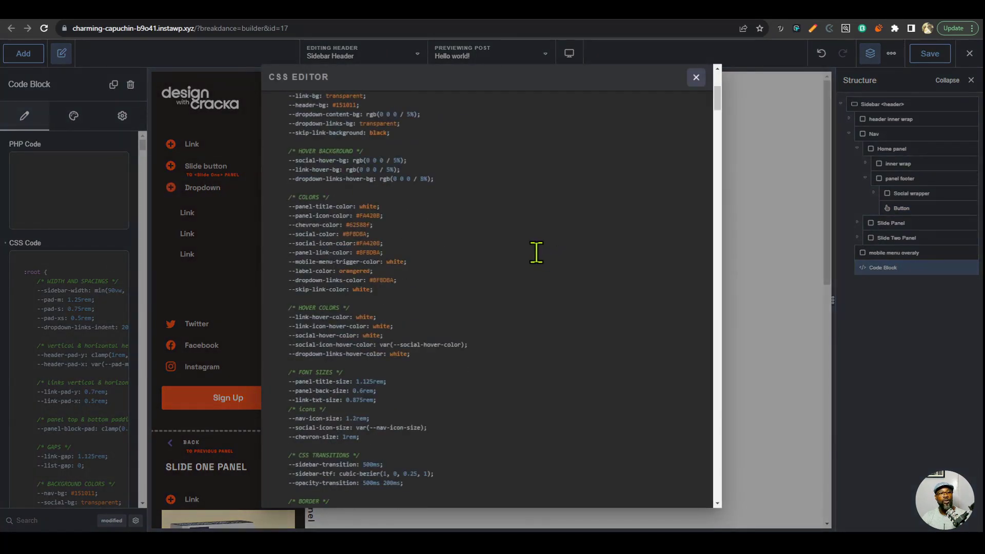
scroll(402, 304, "down", 1)
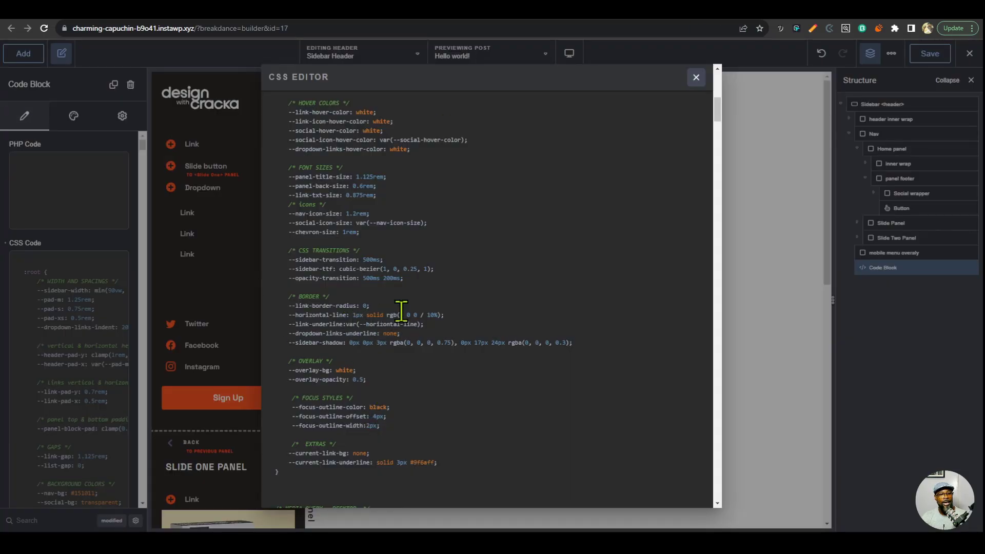
left_click(401, 314)
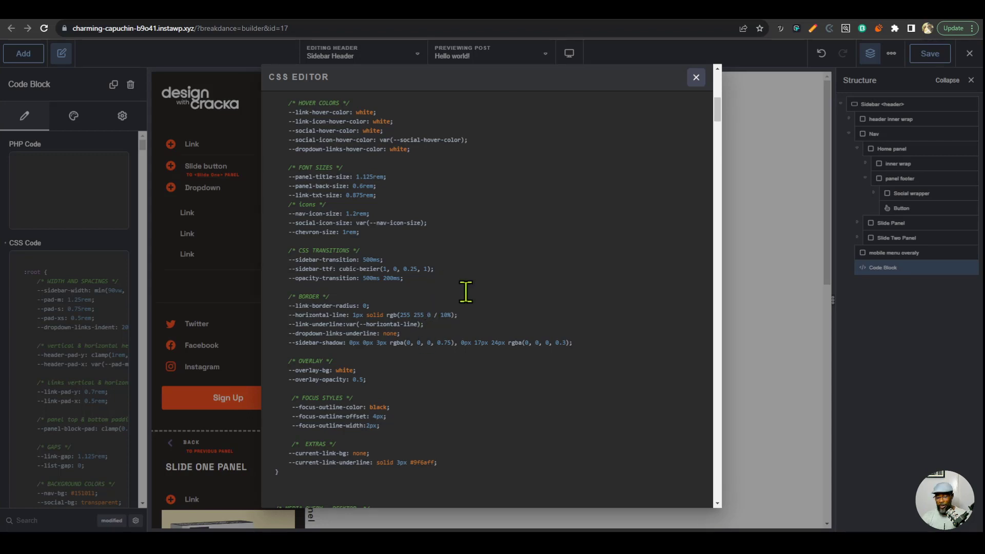
type("55")
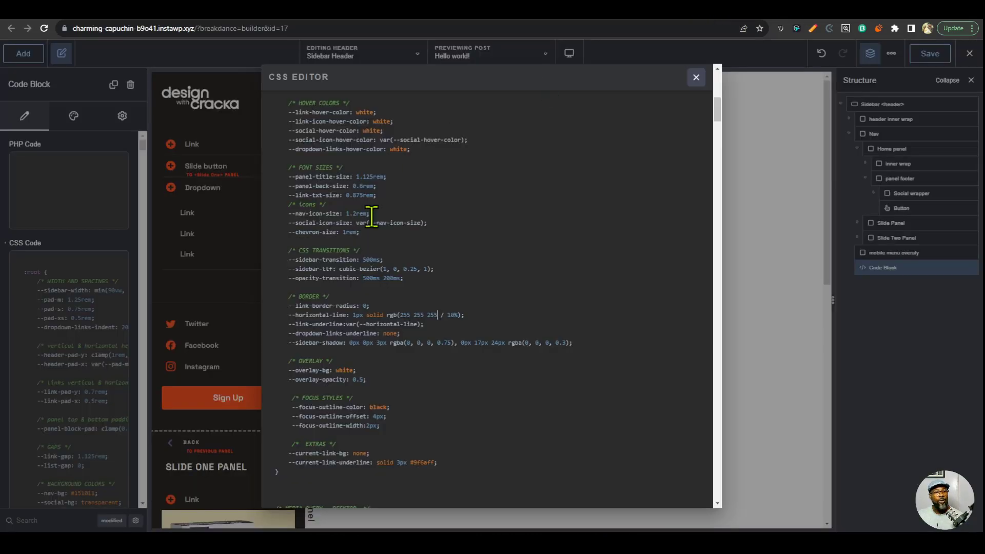
Try setting the --link-underline variable to transparent, and undo that change.
left_click_drag(290, 324, 354, 324)
mouse_move(426, 324)
left_mouse_down()
mouse_move(264, 333)
mouse_move(463, 311)
mouse_move(430, 321)
left_mouse_up()
left_click(291, 314)
left_click(422, 324)
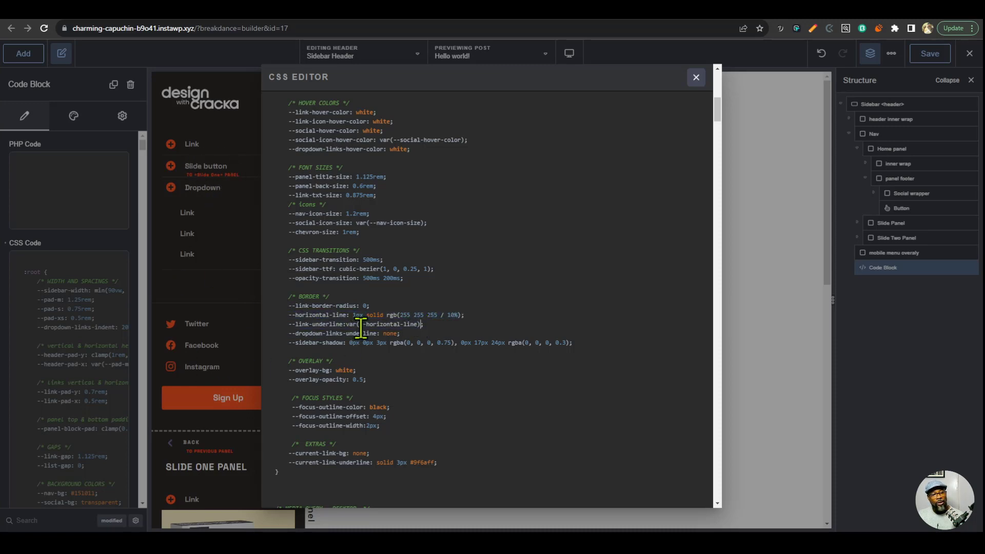
left_click_drag(346, 324, 408, 324)
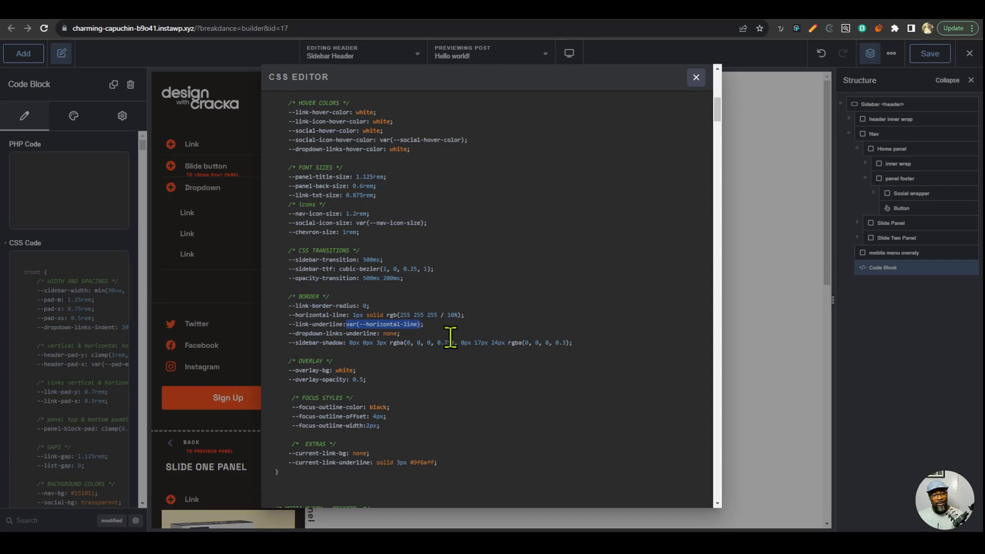
type("tranparent")
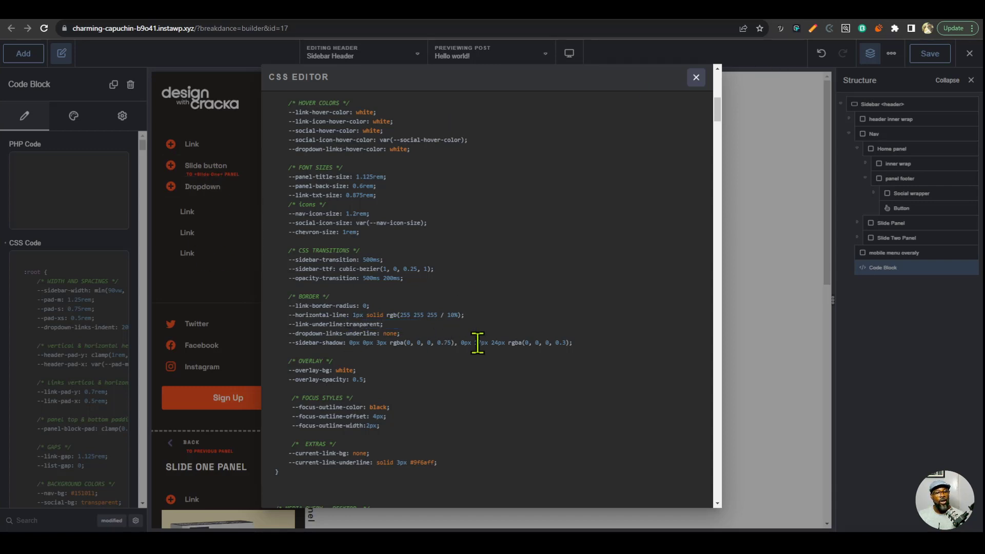
key("ctrl+z")
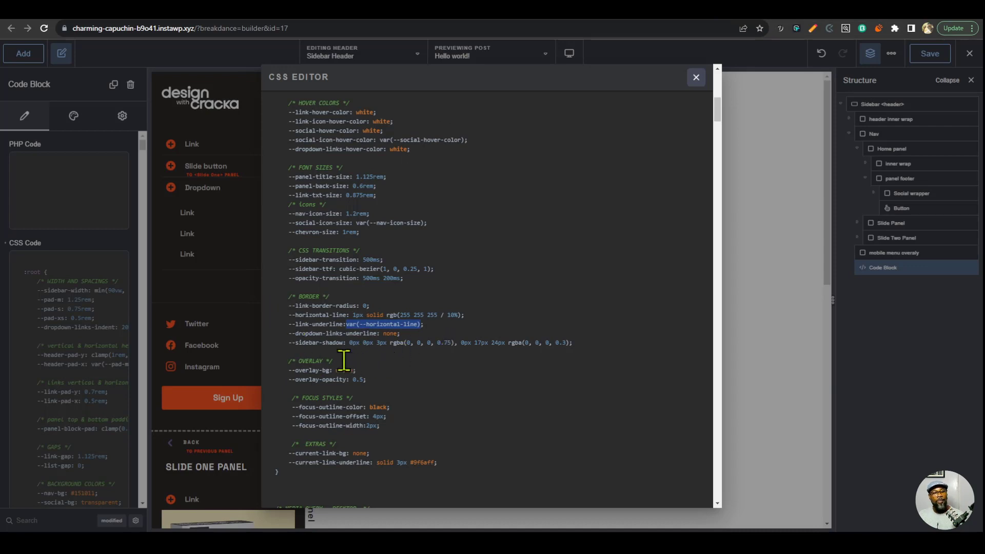
Remove the second shadow from --sidebar-shadow, reuse the horizontal line's rgb(255 255 255 / 10%) as its color, and close the CSS editor.
left_click_drag(569, 342, 470, 344)
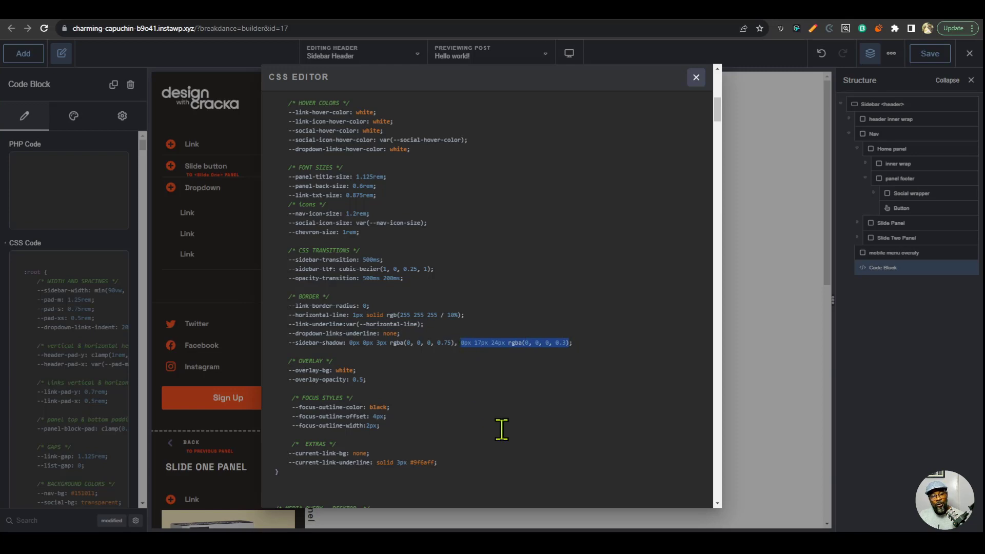
key("BackSpace")
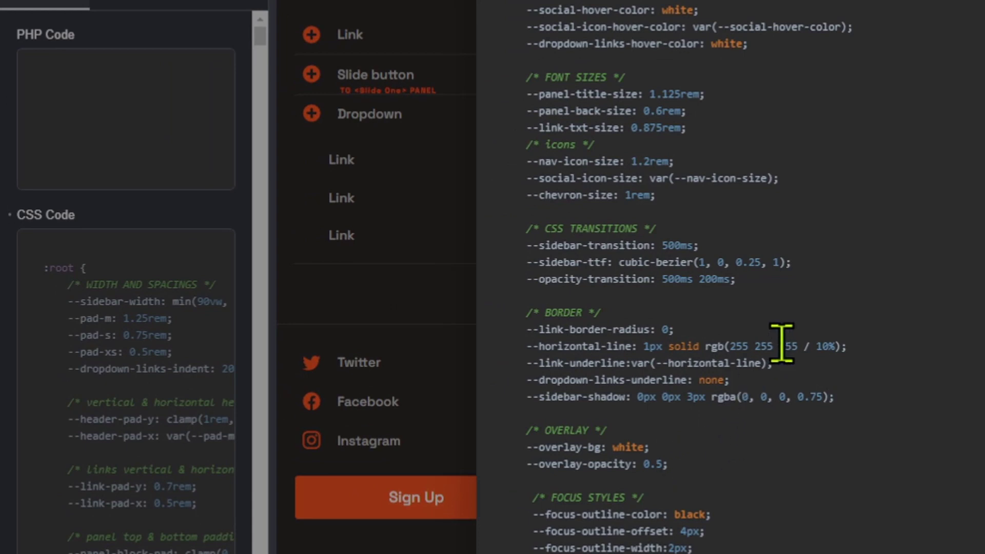
left_click(840, 347)
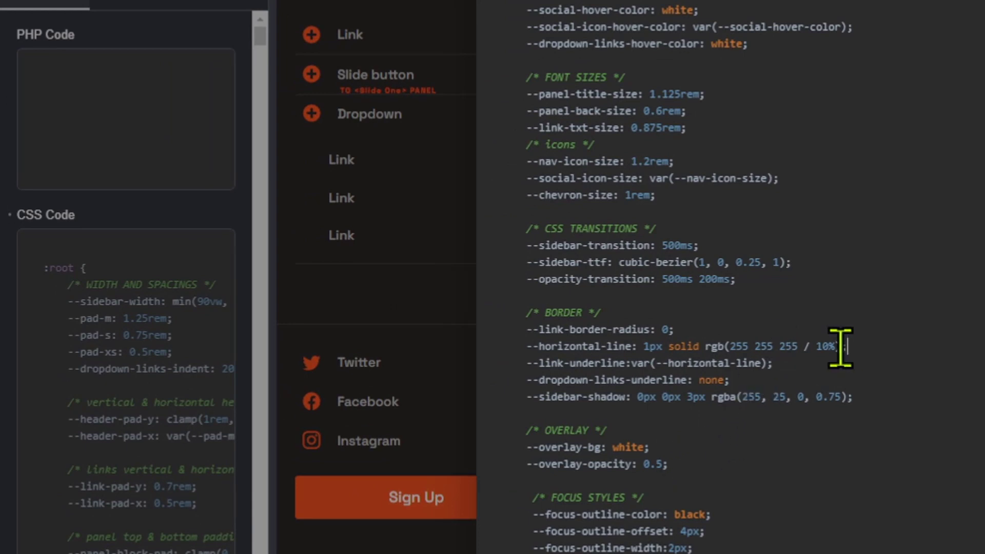
left_click_drag(841, 347, 704, 347)
key("ctrl+c")
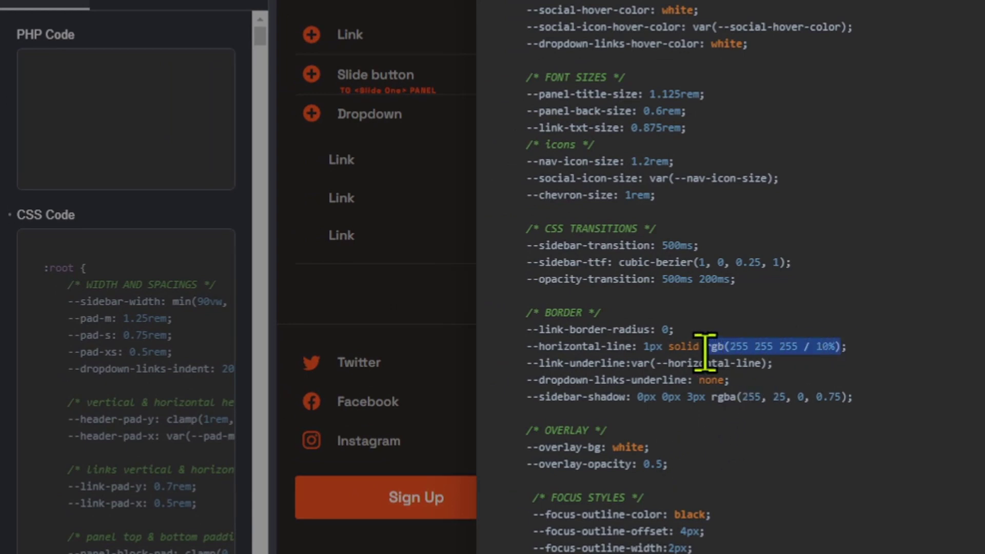
left_click_drag(711, 398, 847, 397)
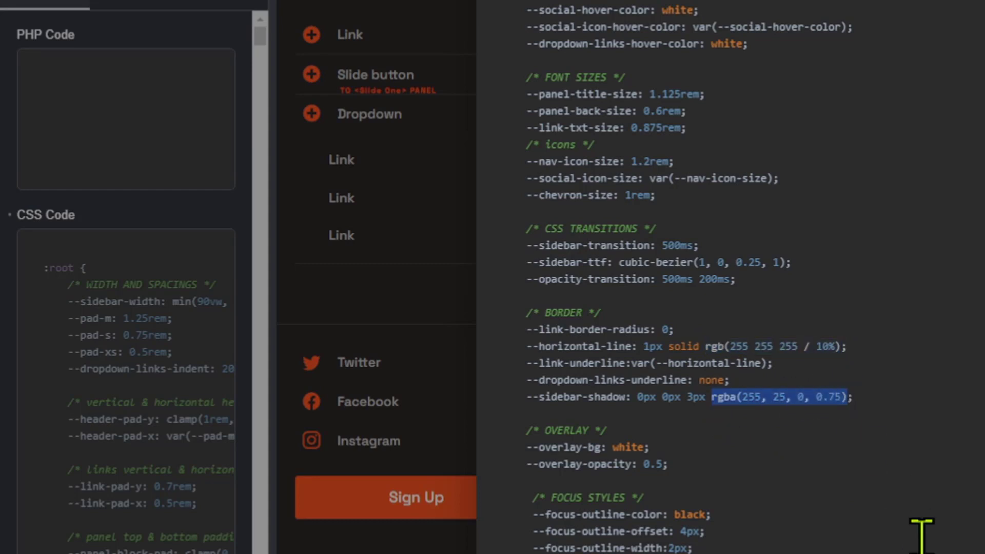
key("ctrl+v")
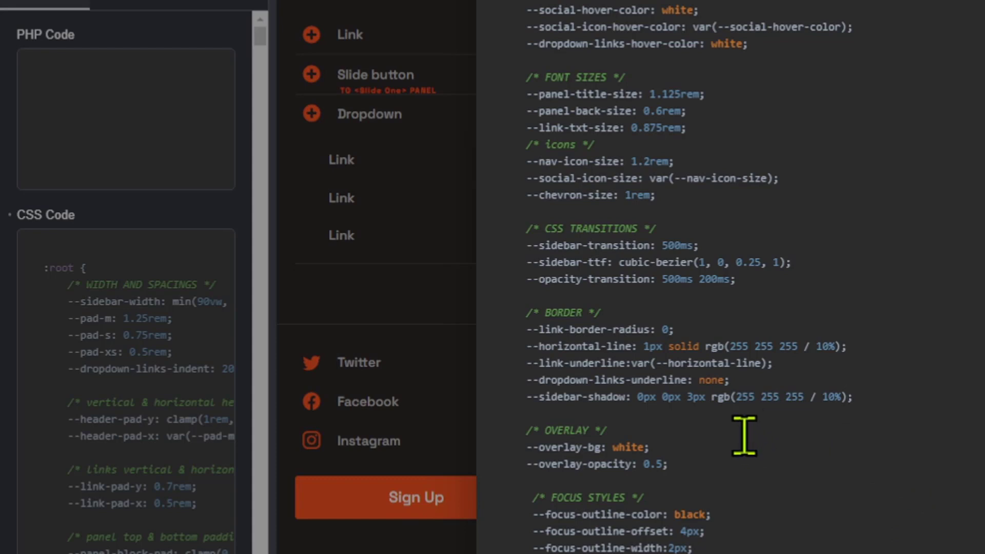
key("Escape")
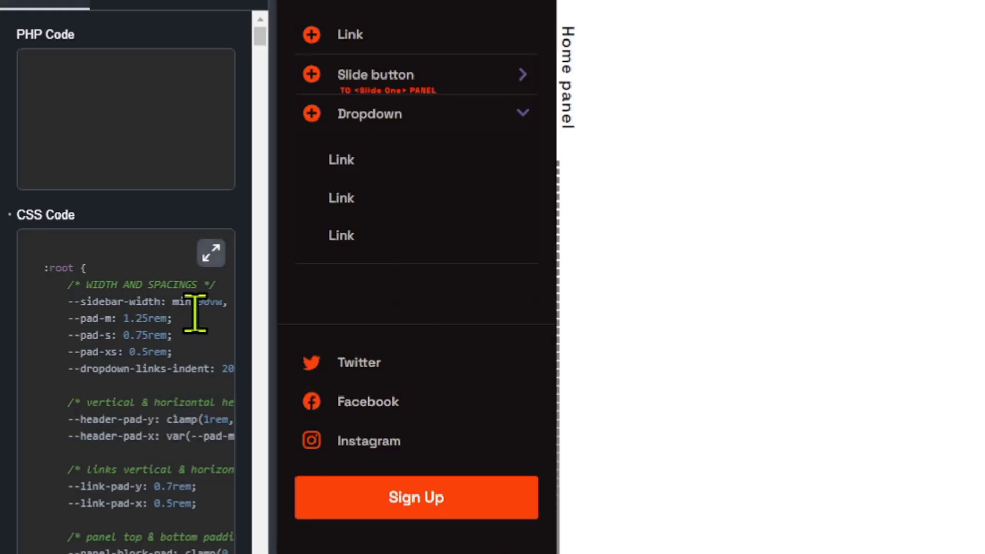
Set the first offset of --sidebar-shadow to 1px in the Code Block's CSS, and close the CSS editor.
left_click(211, 251)
scroll(655, 369, "down", 4)
scroll(816, 410, "down", 15)
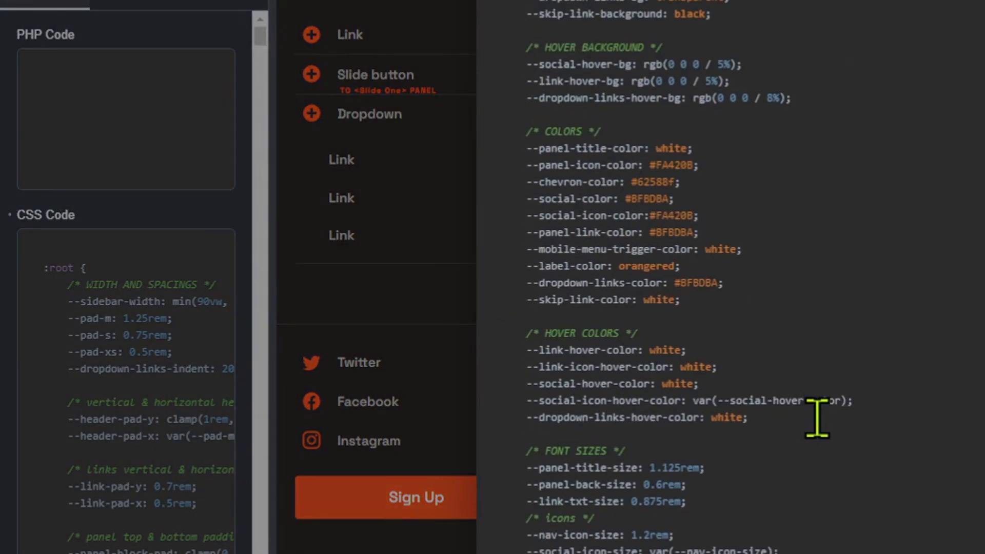
scroll(816, 411, "down", 4)
scroll(789, 370, "up", 4)
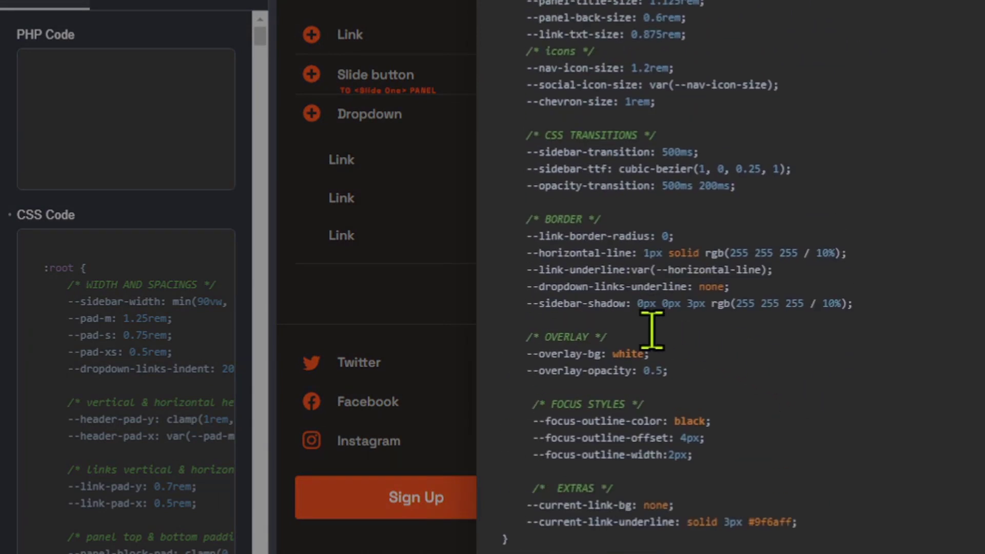
double_click(644, 304)
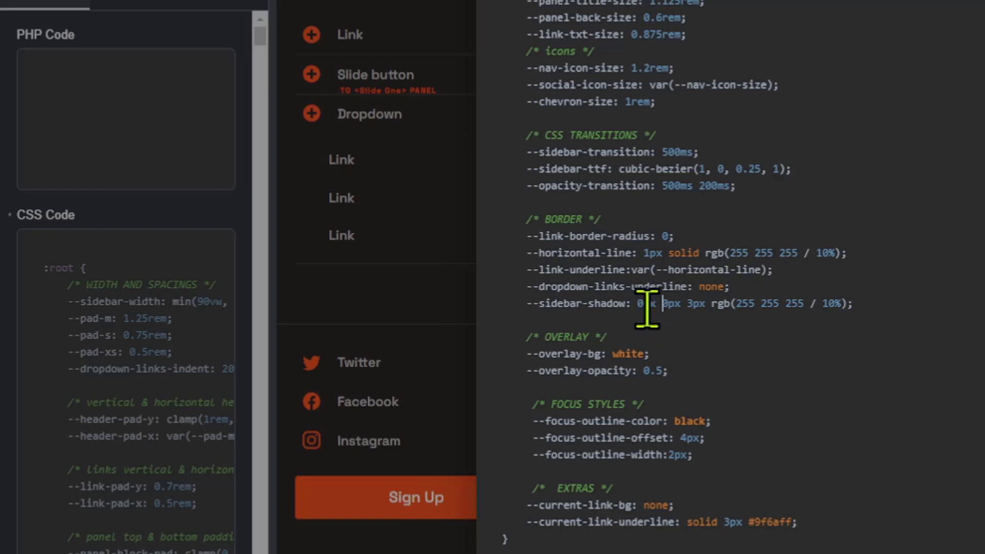
key("Left")
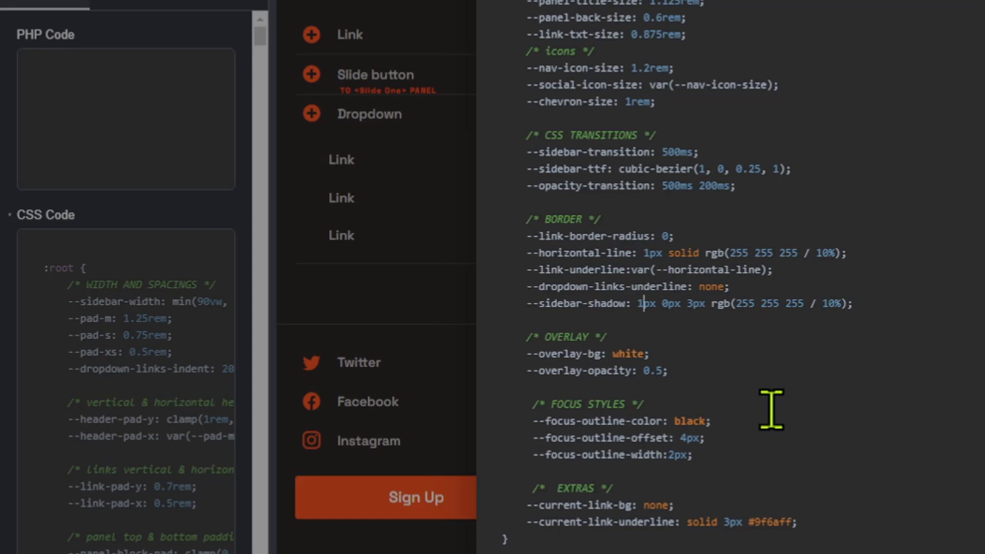
key("Escape")
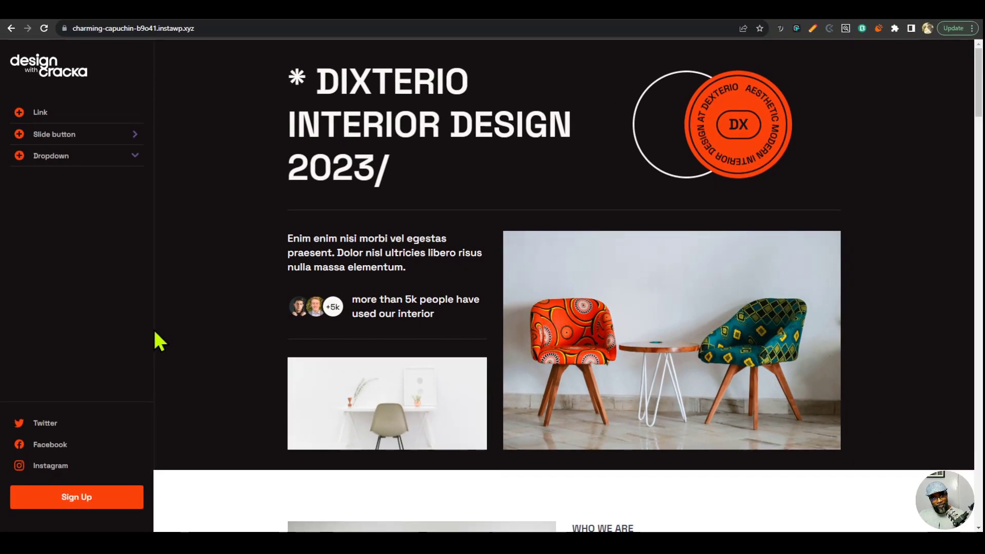
Check the sidebar's lines and shadow on the live site, testing its dropdown and the slide button panel.
scroll(139, 359, "down", 2)
scroll(247, 359, "up", 3)
left_click(114, 157)
left_click(135, 134)
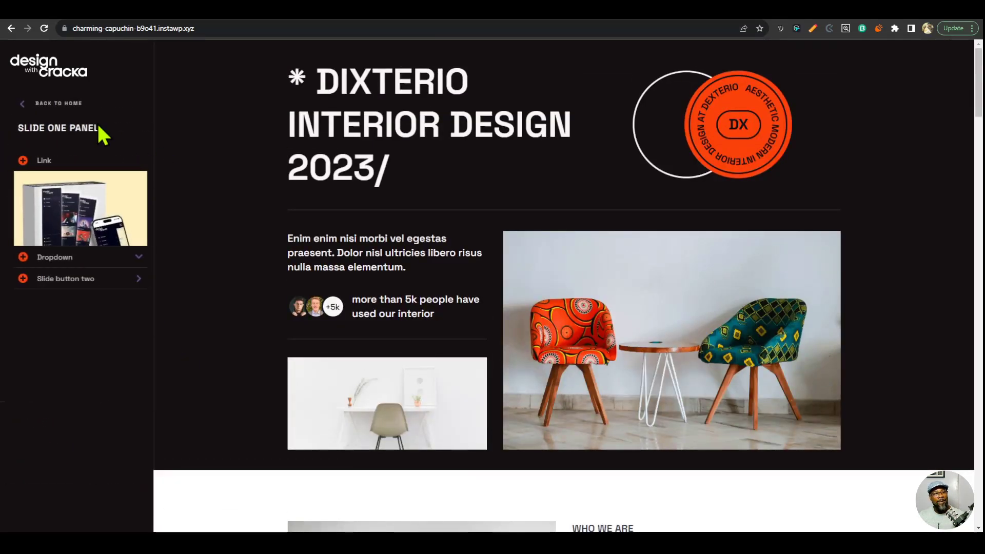
left_click(106, 103)
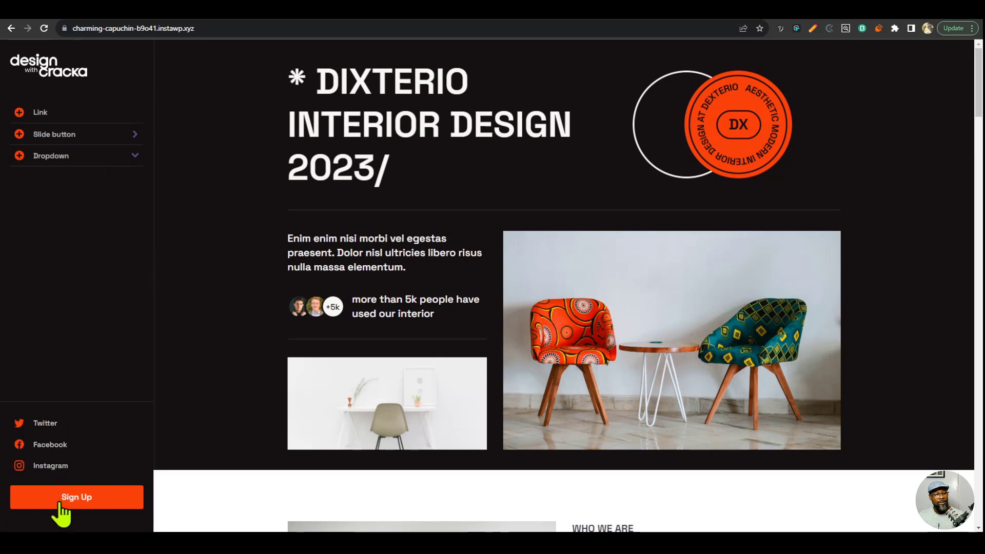
left_click(87, 135)
left_click(105, 105)
Preview the live site at iPhone SE size with the developer tools and test the mobile menu toggle.
key("ctrl+shift+i")
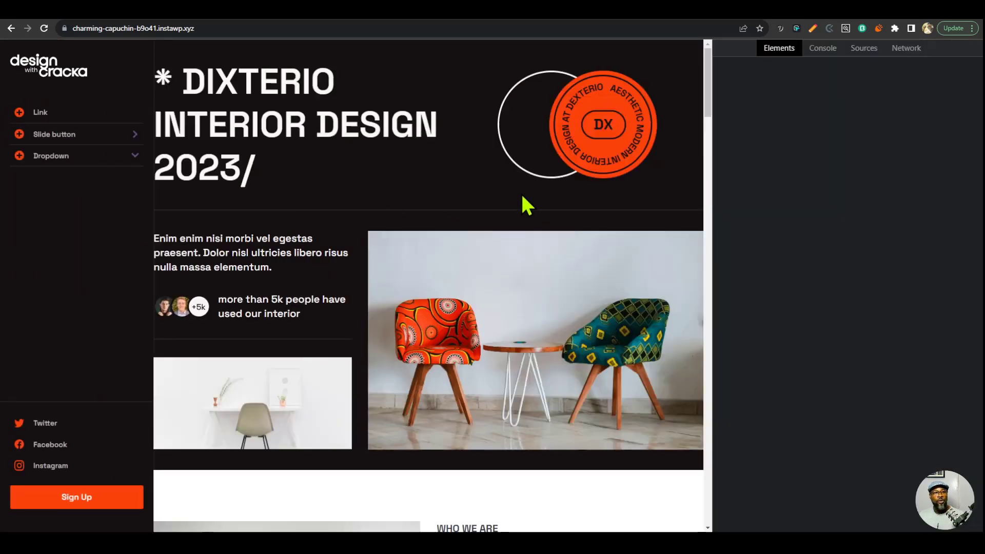
left_click(742, 46)
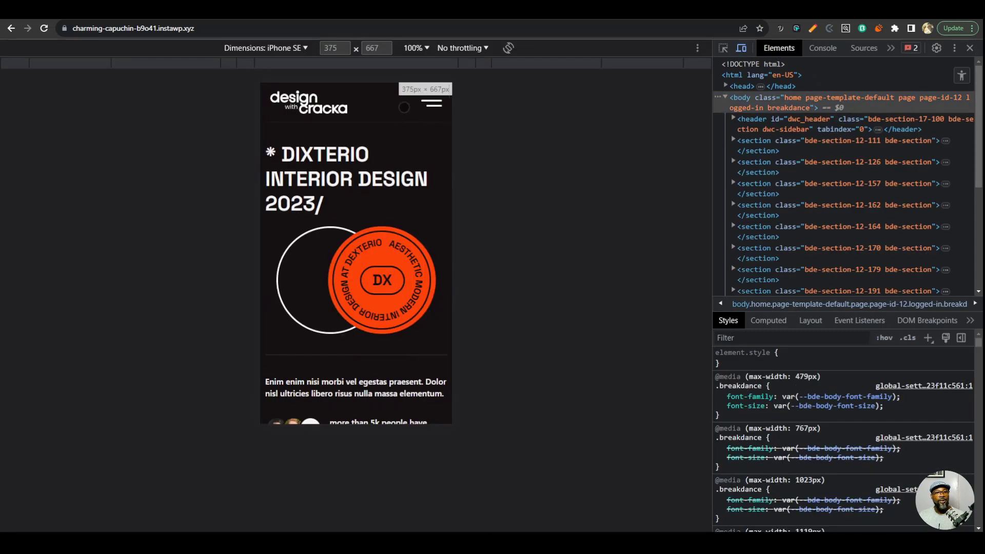
left_click(430, 103)
left_click(432, 103)
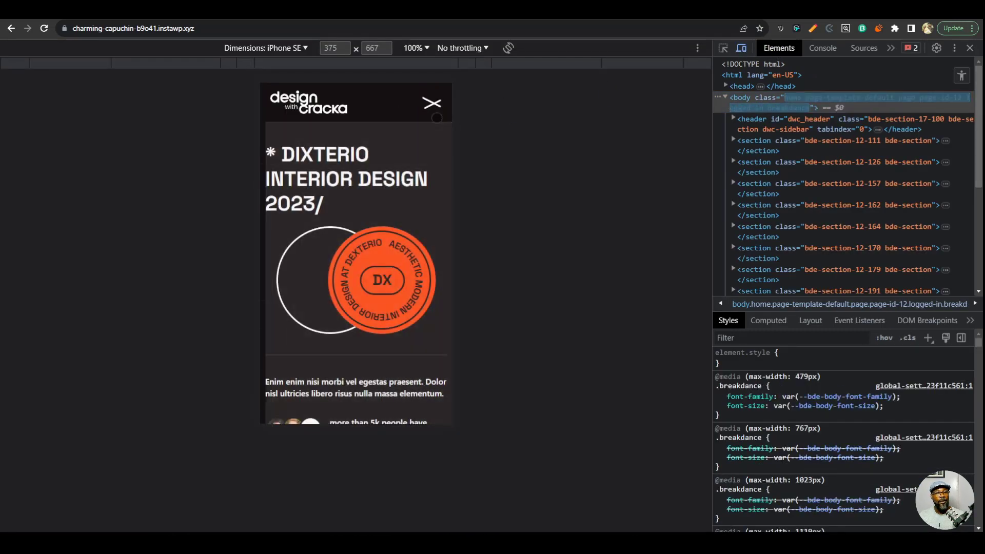
left_click(431, 103)
left_click(434, 173)
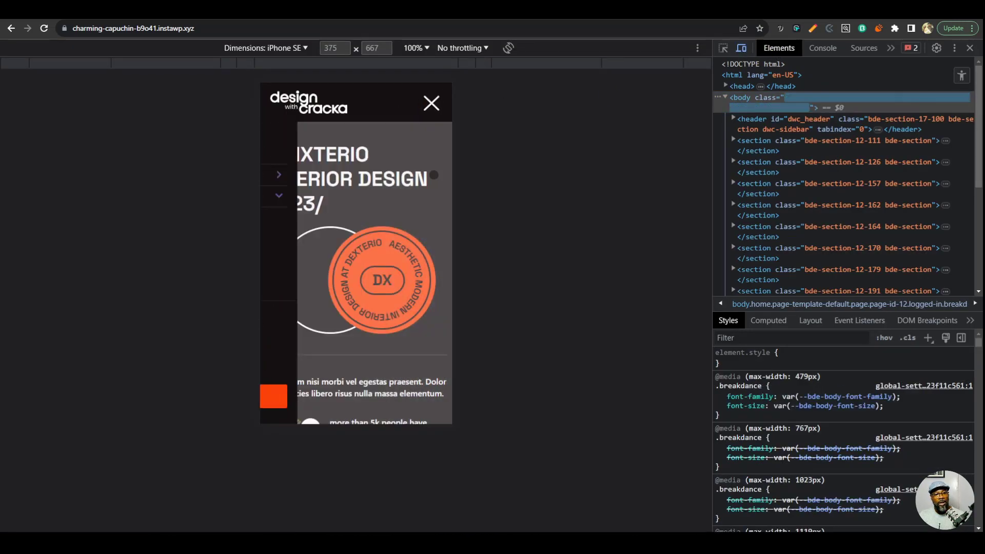
left_click(431, 103)
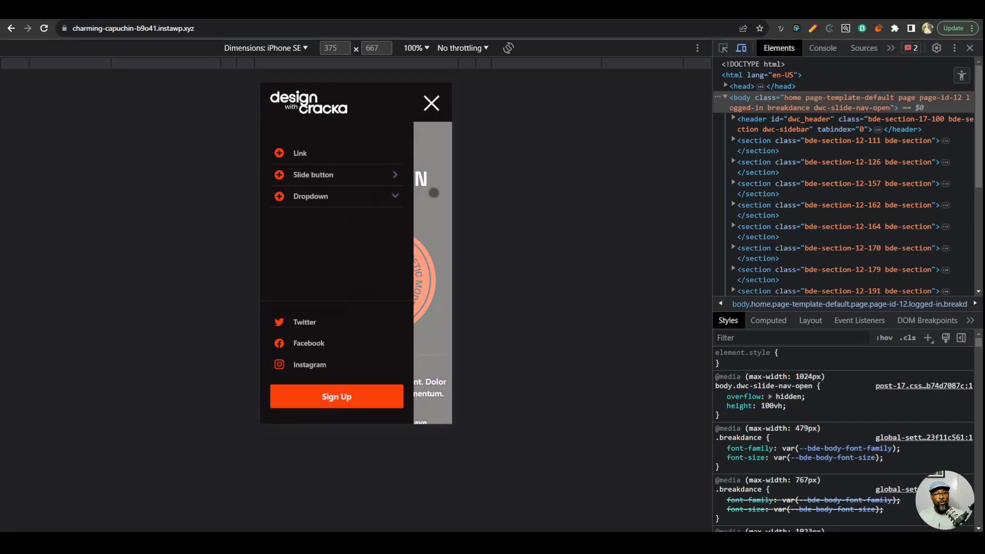
Set the --overlay-bg variable to black in the Code Block's CSS, save the header, and return to the live site's mobile preview.
left_click(715, 20)
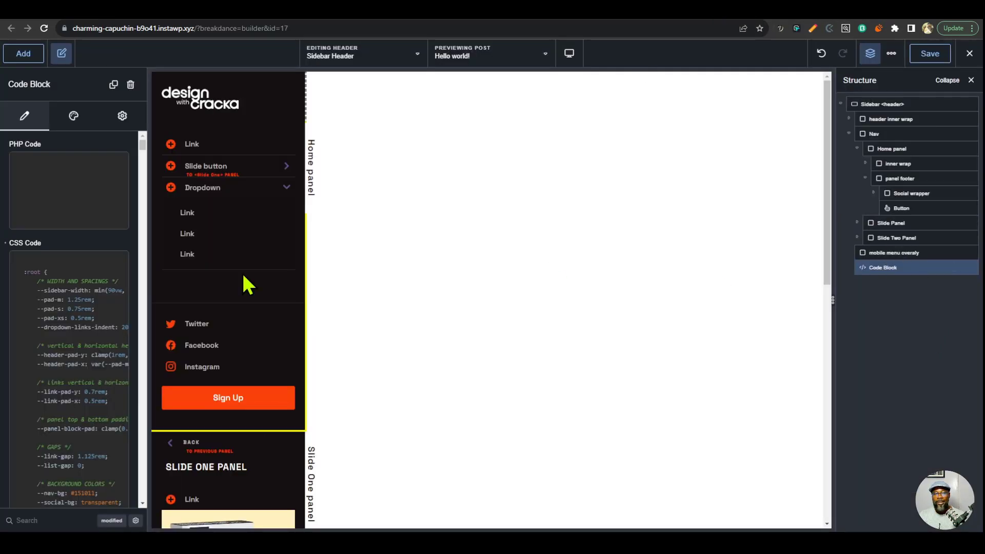
left_click(117, 259)
scroll(442, 272, "down", 10)
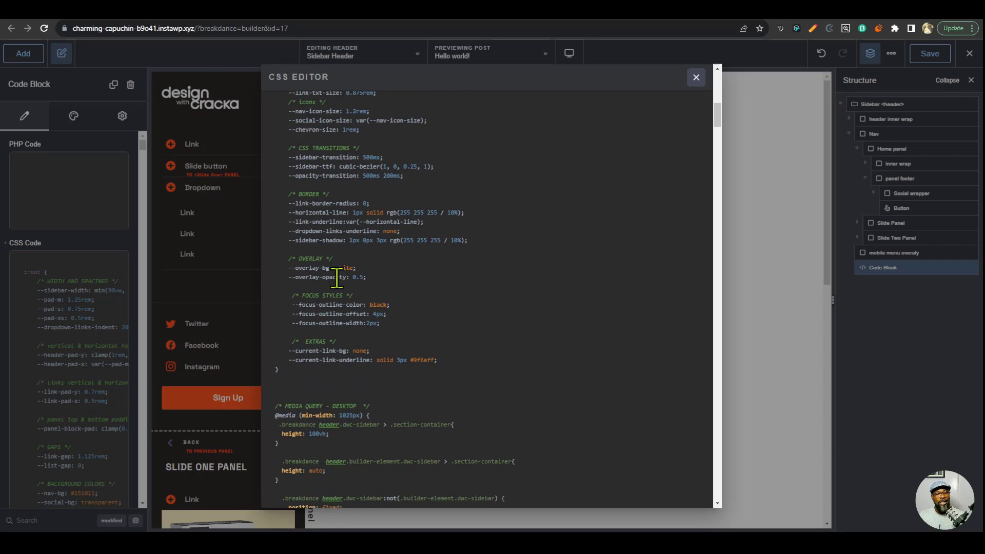
double_click(344, 268)
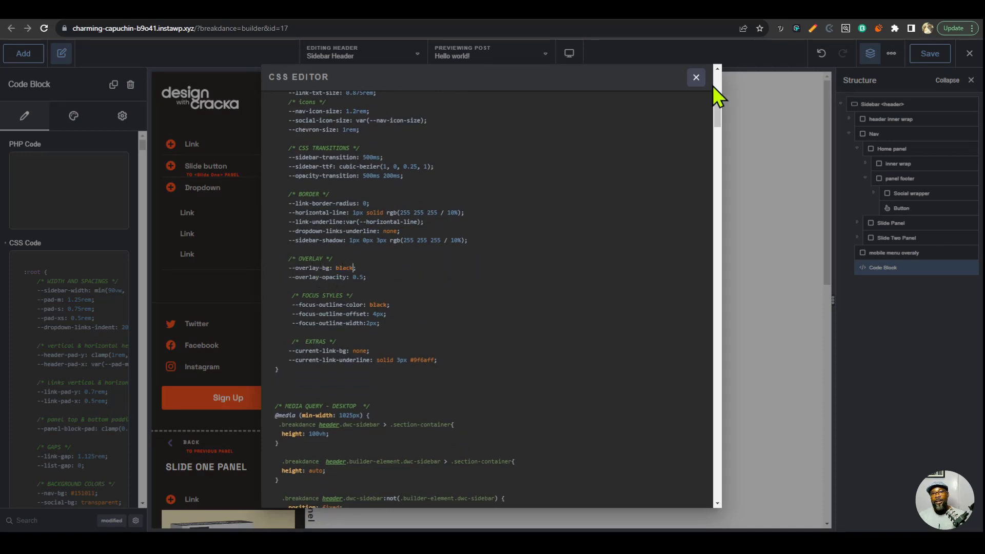
left_click(695, 77)
left_click(926, 57)
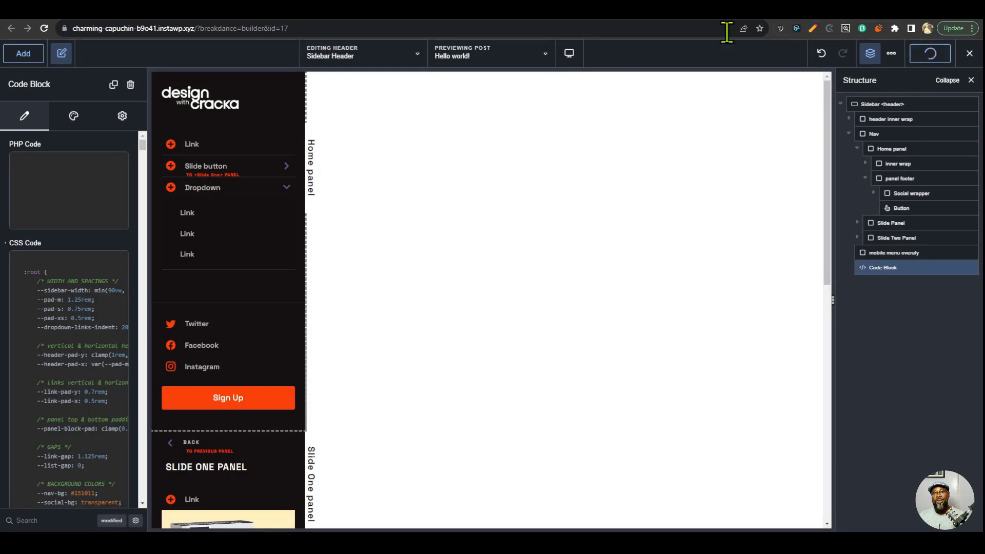
left_click(741, 20)
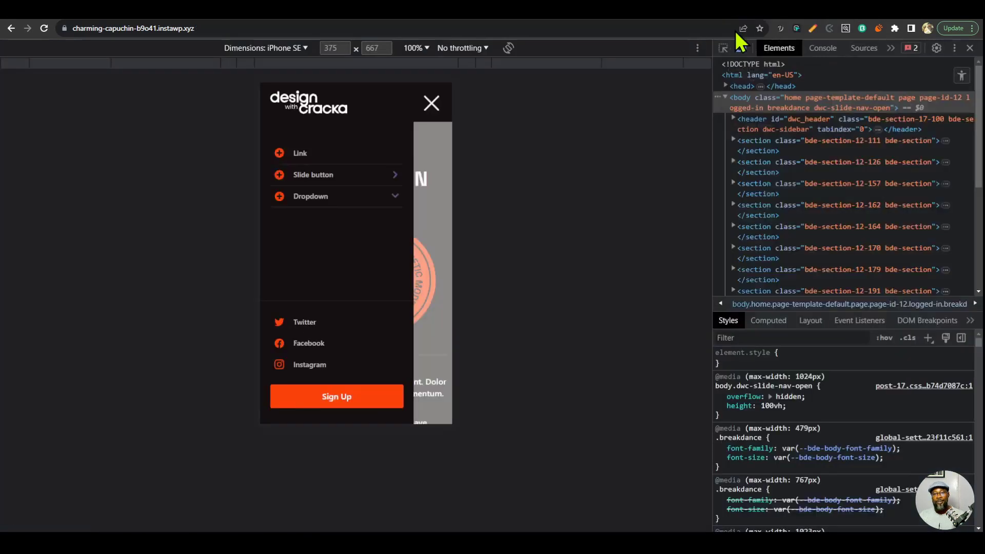
Reload the live site's mobile preview, check the page overlay behind the open sidebar, and close the mobile menu.
key("ctrl+r")
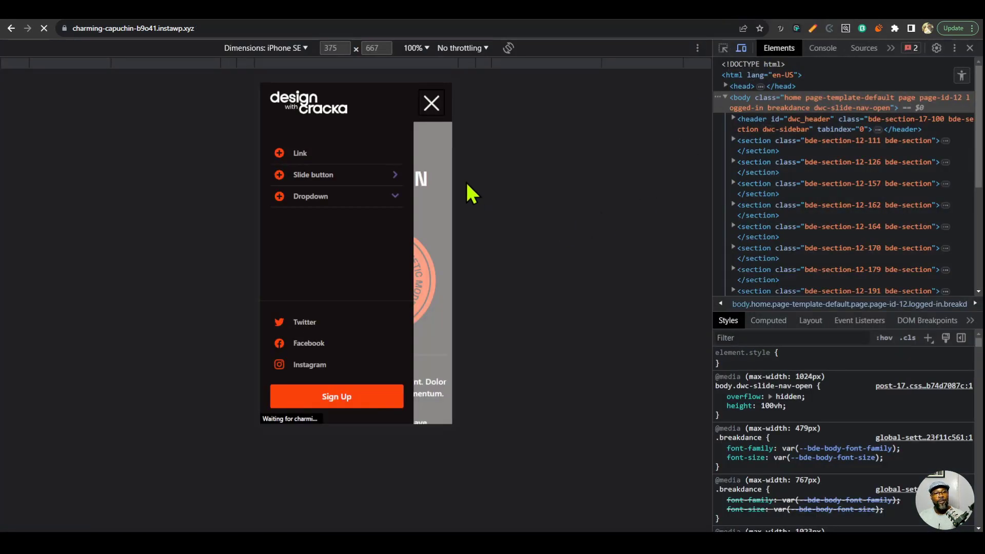
left_click(432, 103)
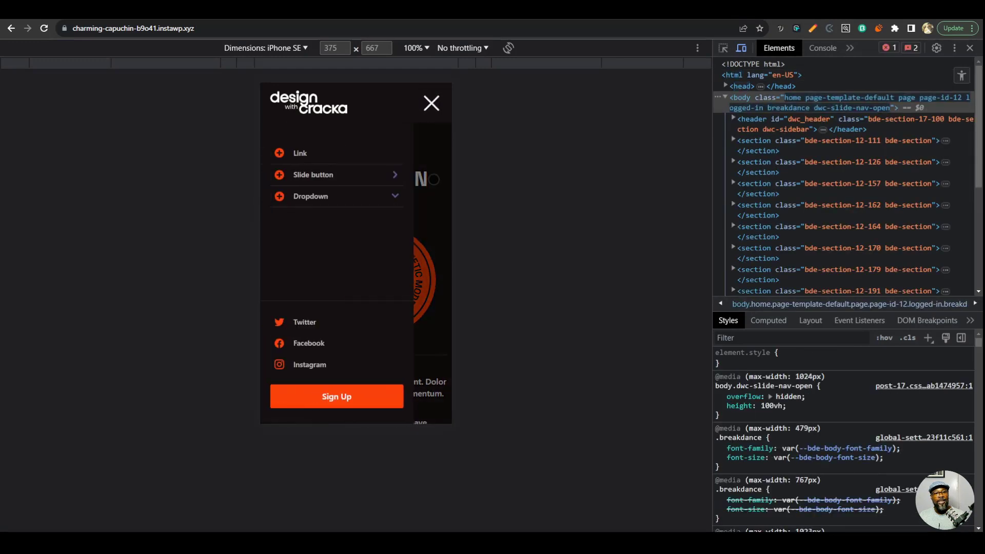
left_click(431, 103)
Set the maximum width in the Code Block's --sidebar-width variable to 250px in the builder, and save the header.
key("ctrl+Tab")
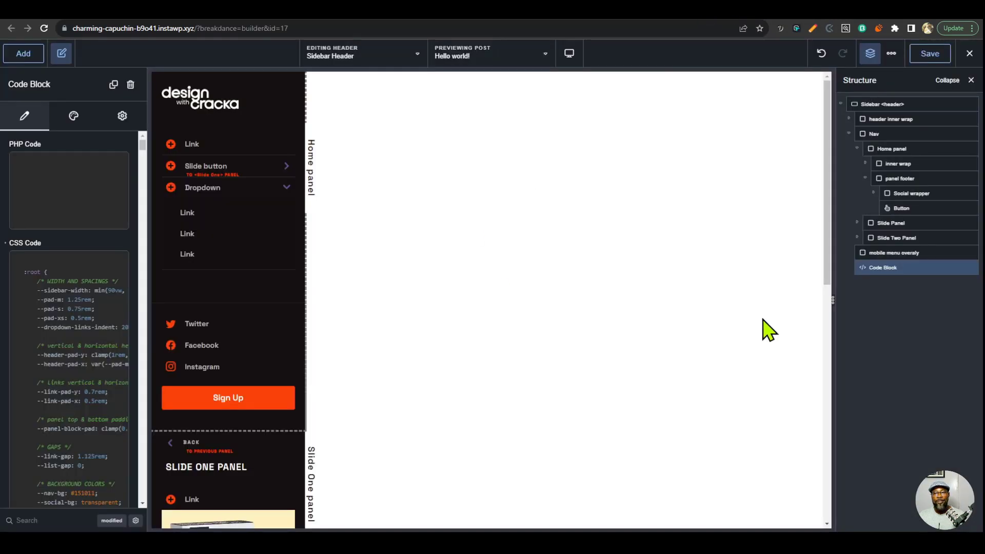
left_click(113, 260)
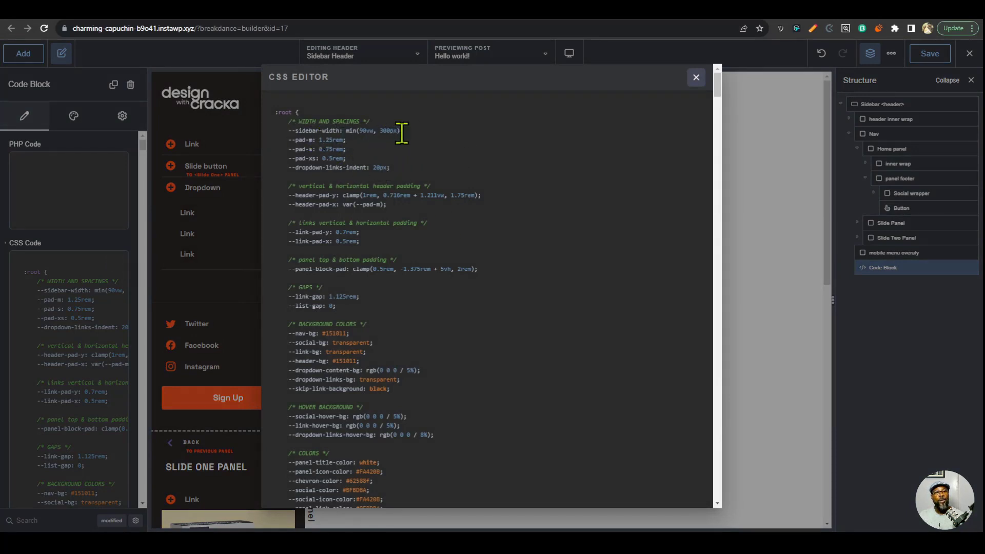
left_click(695, 78)
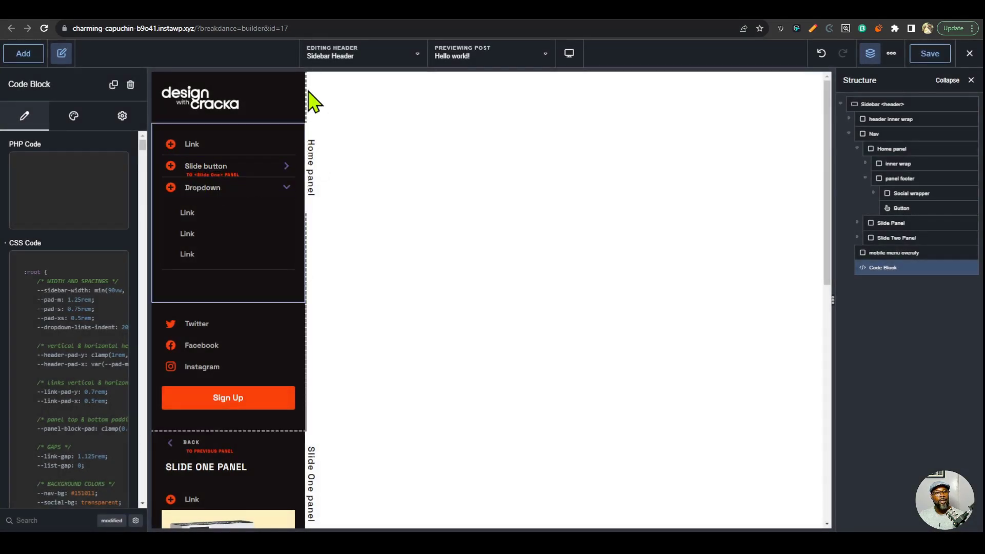
left_click(115, 263)
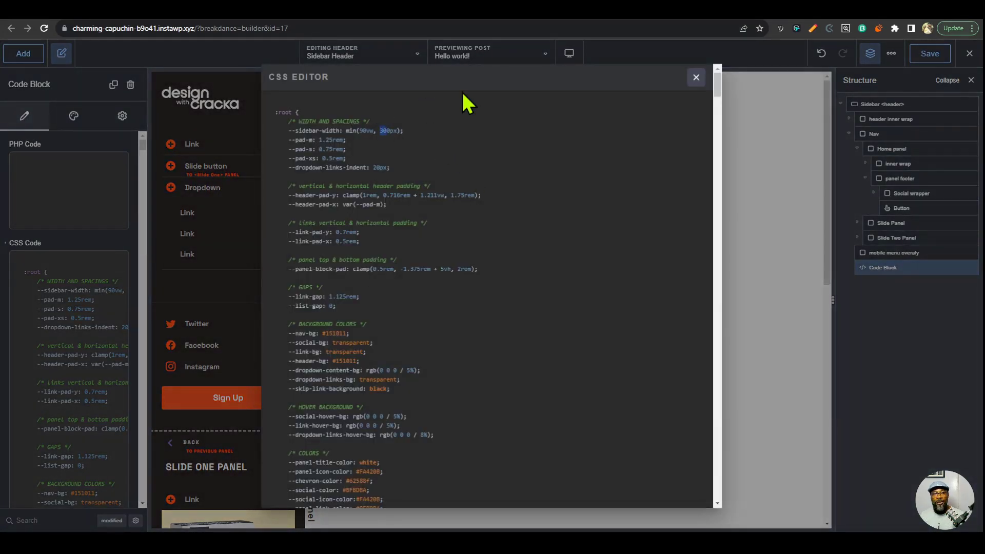
type("25")
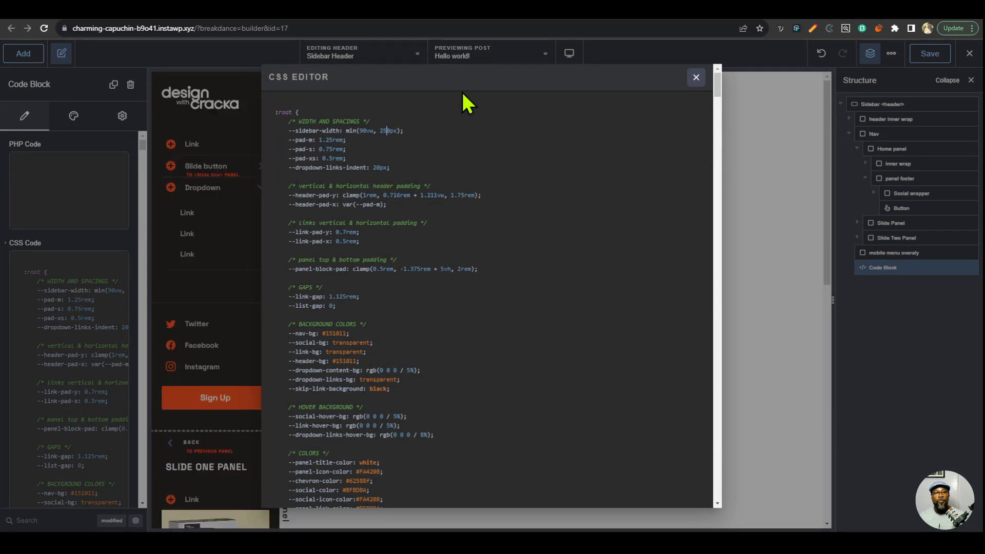
left_click(693, 79)
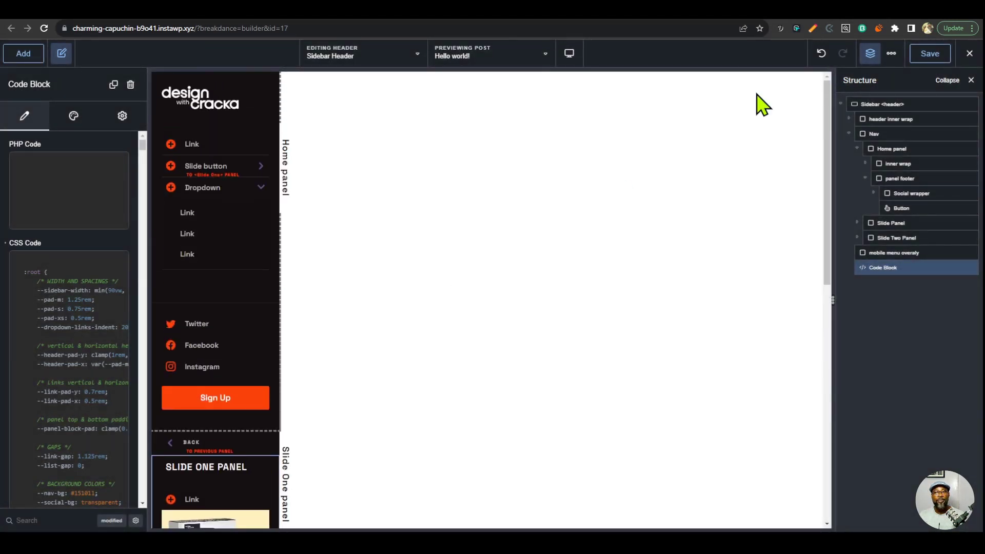
left_click(930, 56)
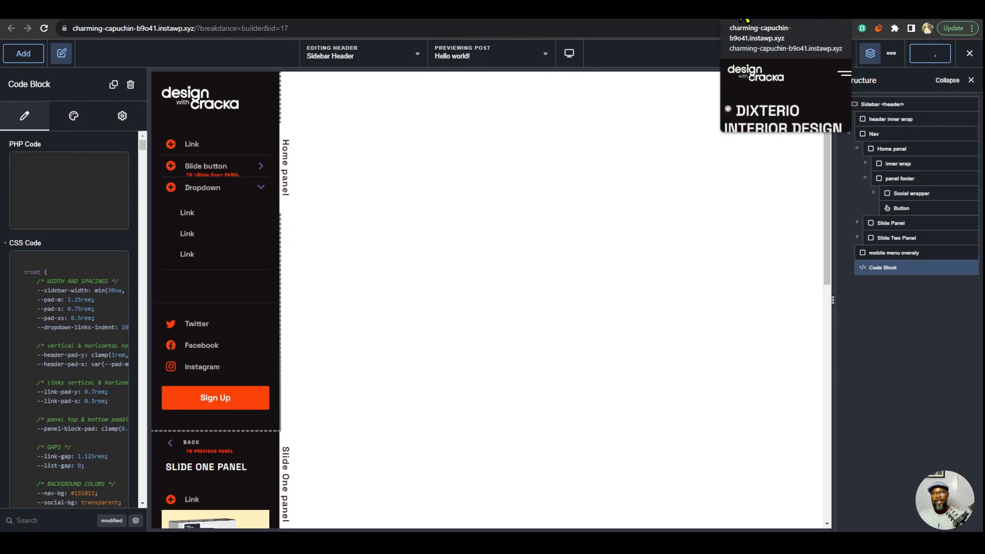
Check the sidebar's width on the live site at desktop size with the developer tools closed, and open its slide button panel.
left_click(746, 19)
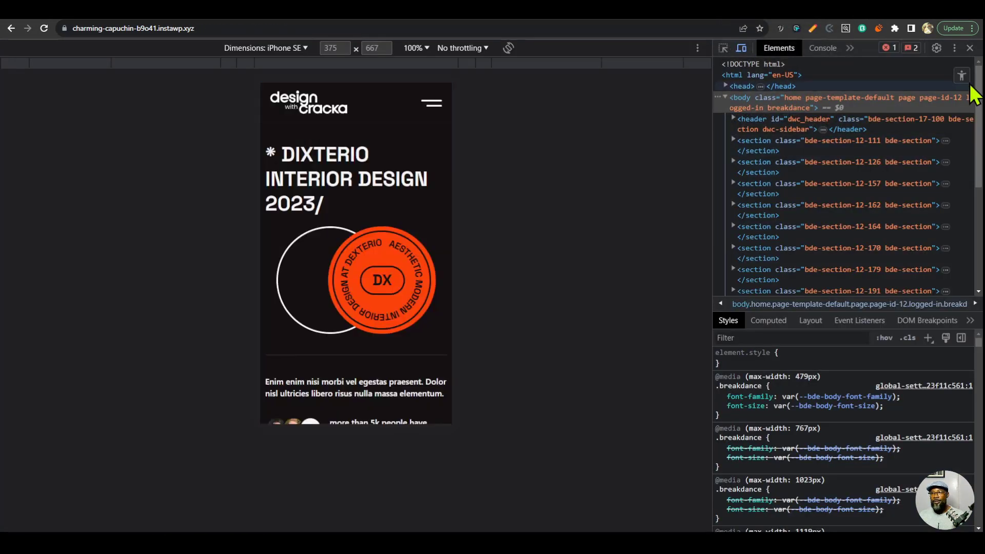
left_click(969, 47)
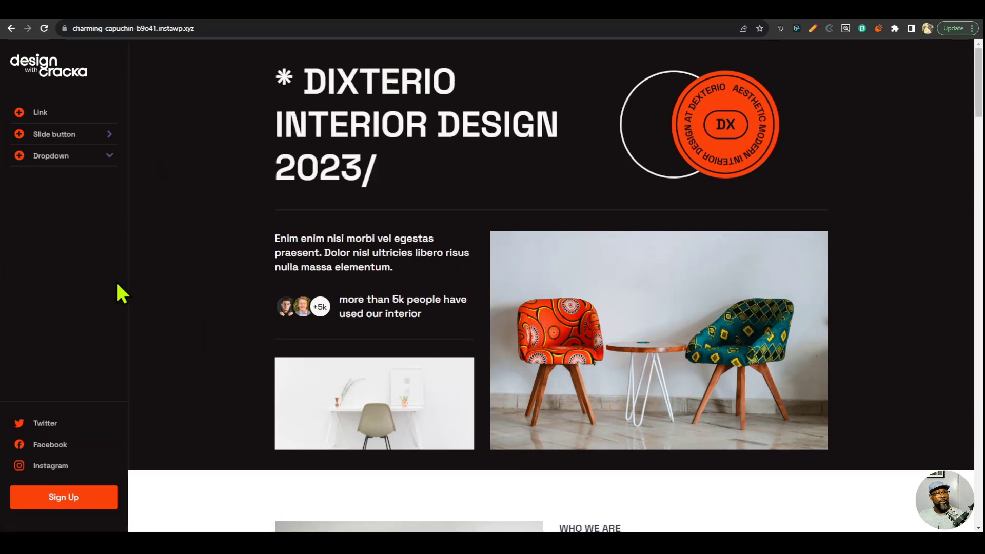
left_click(104, 134)
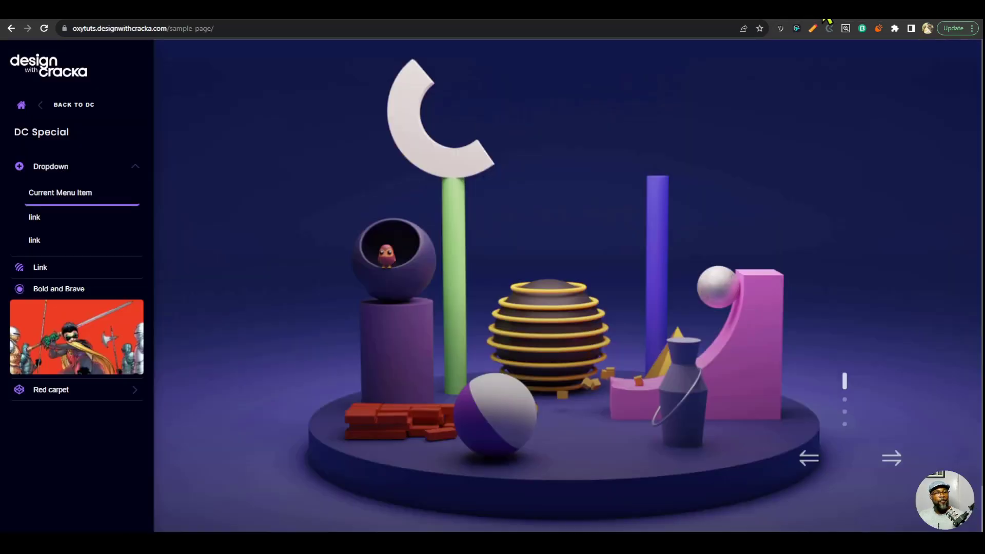
Examine the image content in the demo site's Red carpet panel and in the reference site's slide button panel.
left_click(66, 390)
scroll(77, 359, "down", 2)
scroll(92, 374, "up", 2)
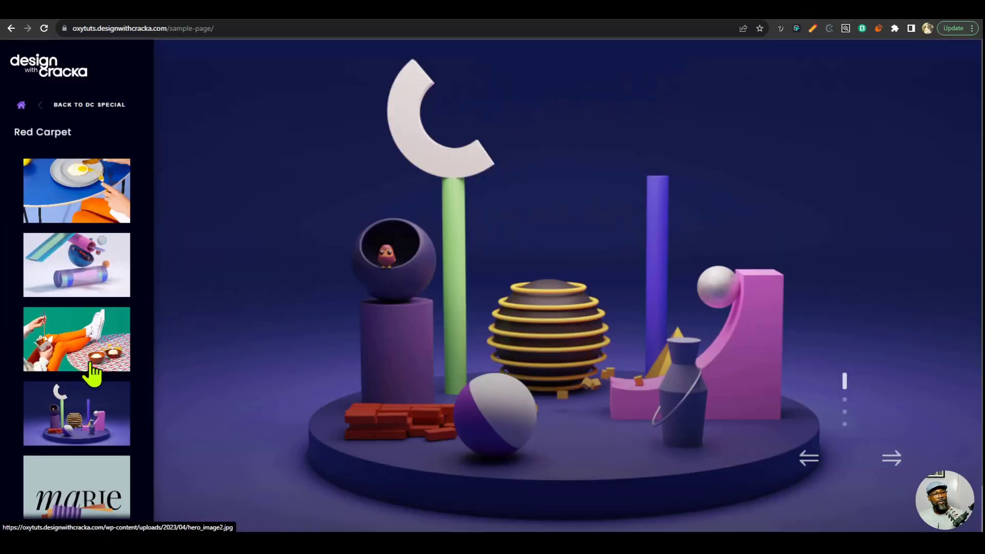
left_click(67, 107)
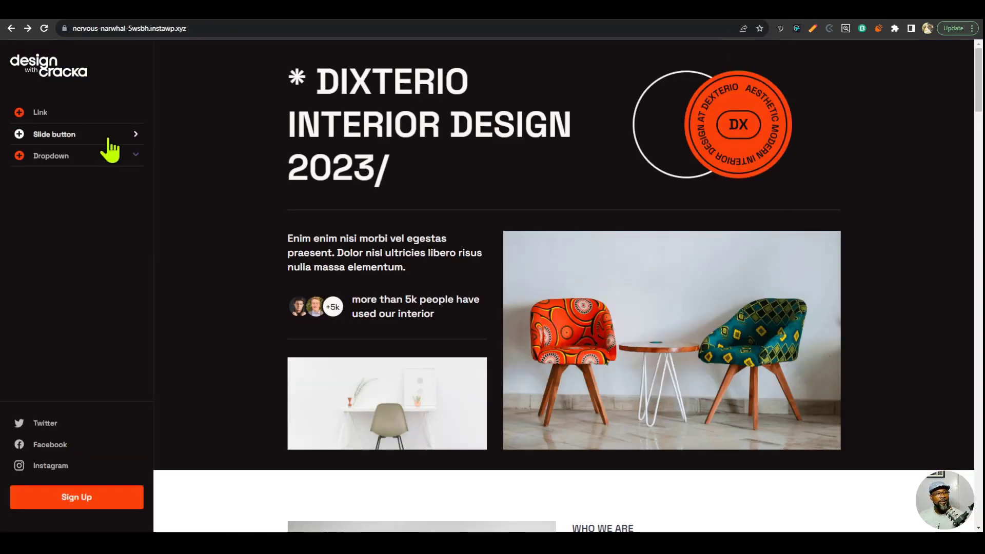
left_click(108, 139)
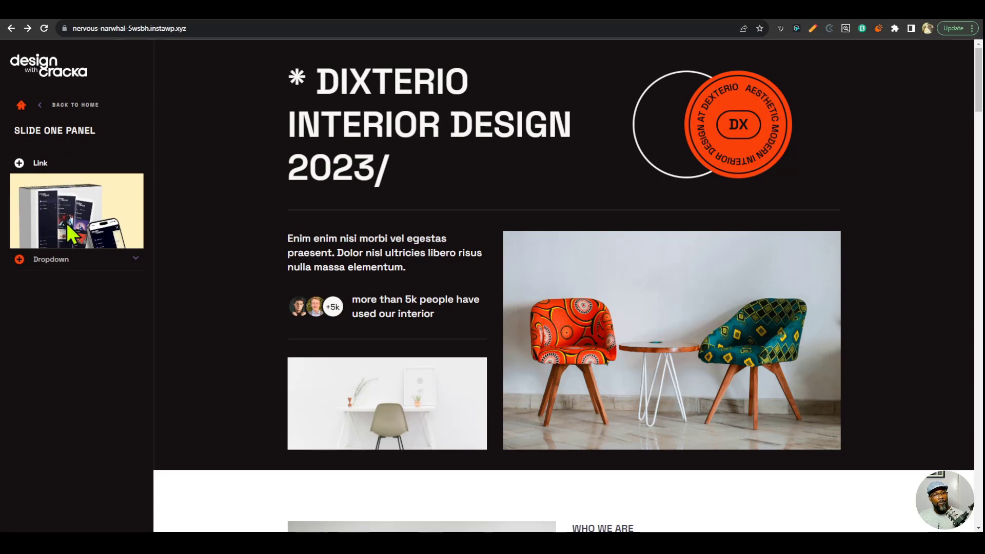
Return to the Breakdance builder and inspect the Slide One panel's first list item, its wrapper link and its image element.
left_click(766, 19)
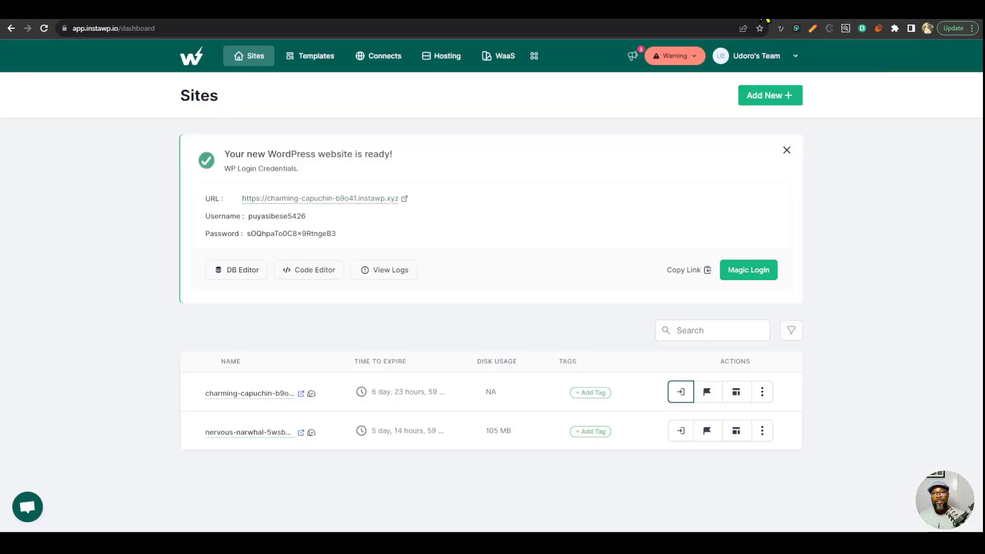
left_click(688, 19)
left_click(713, 21)
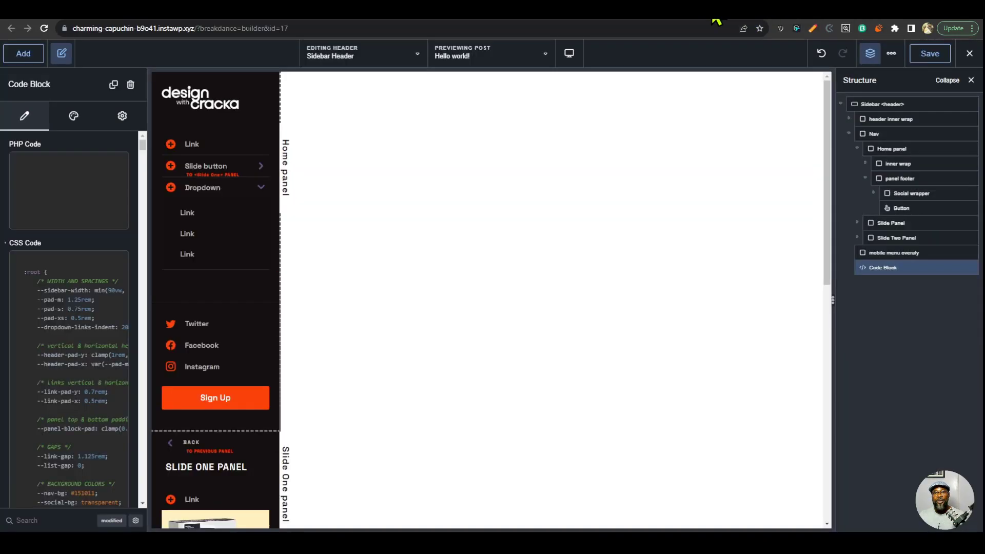
scroll(205, 402, "down", 4)
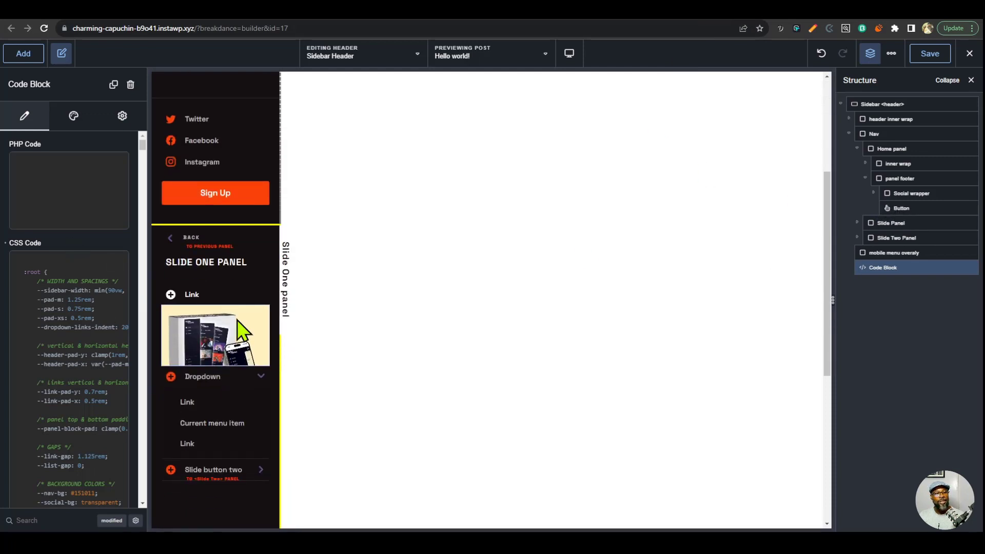
left_click(210, 336)
left_click(914, 297)
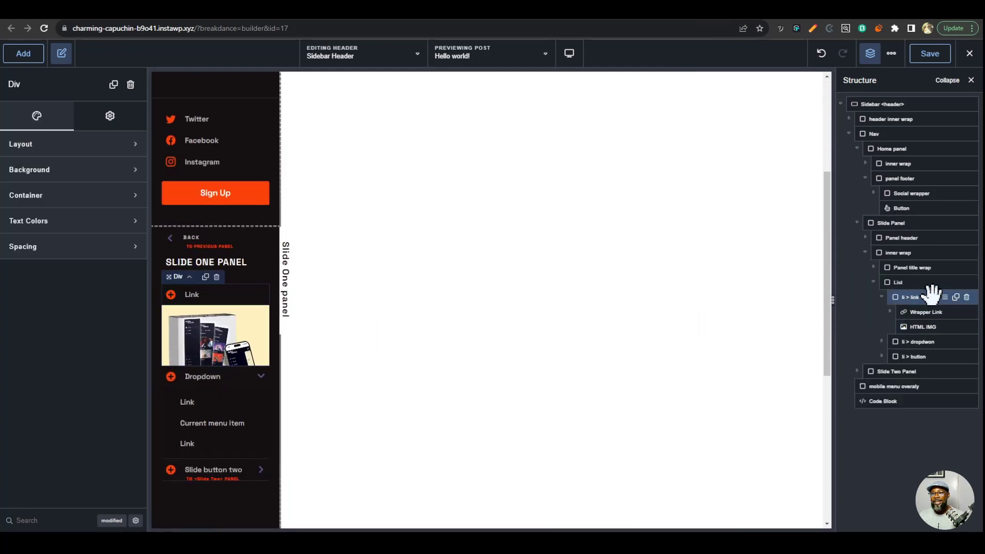
left_click(918, 313)
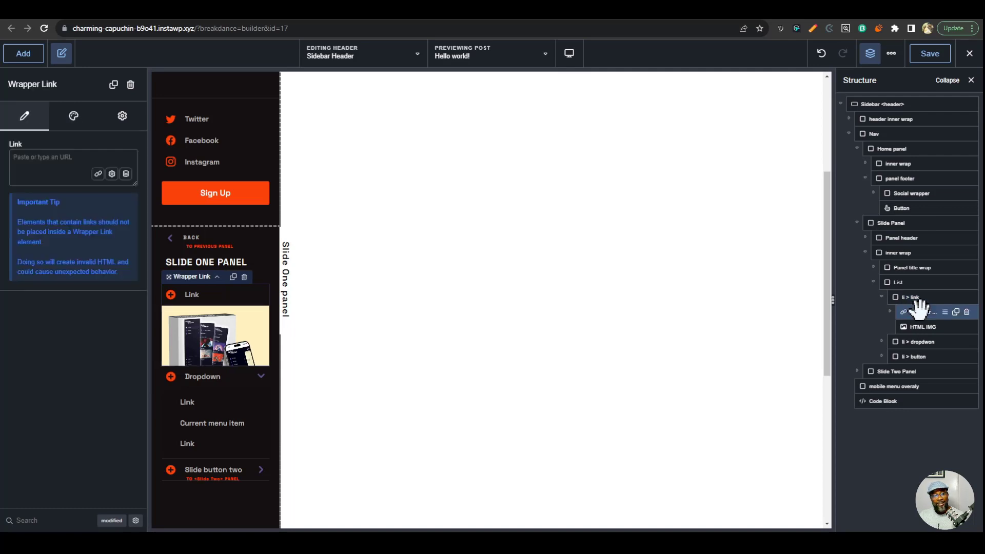
left_click(913, 296)
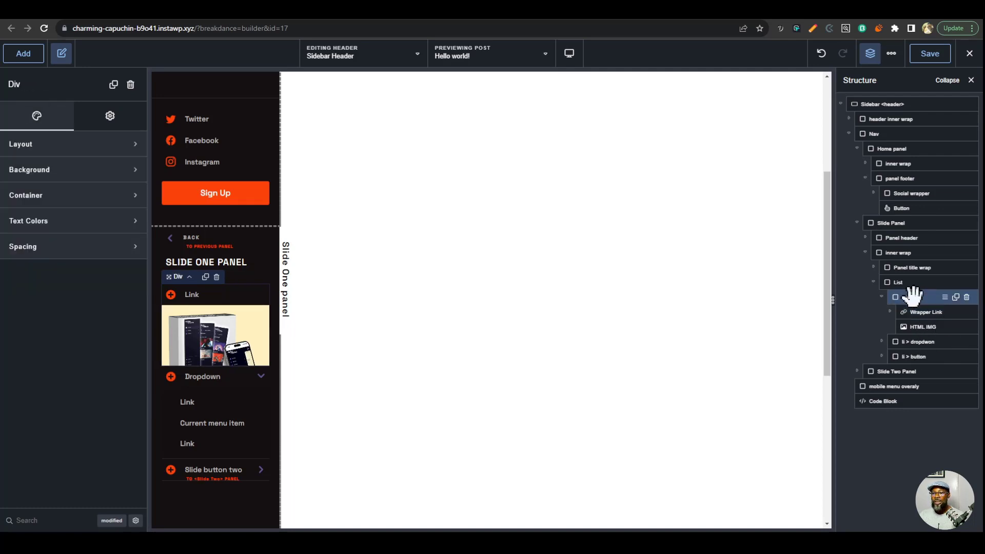
left_click(919, 327)
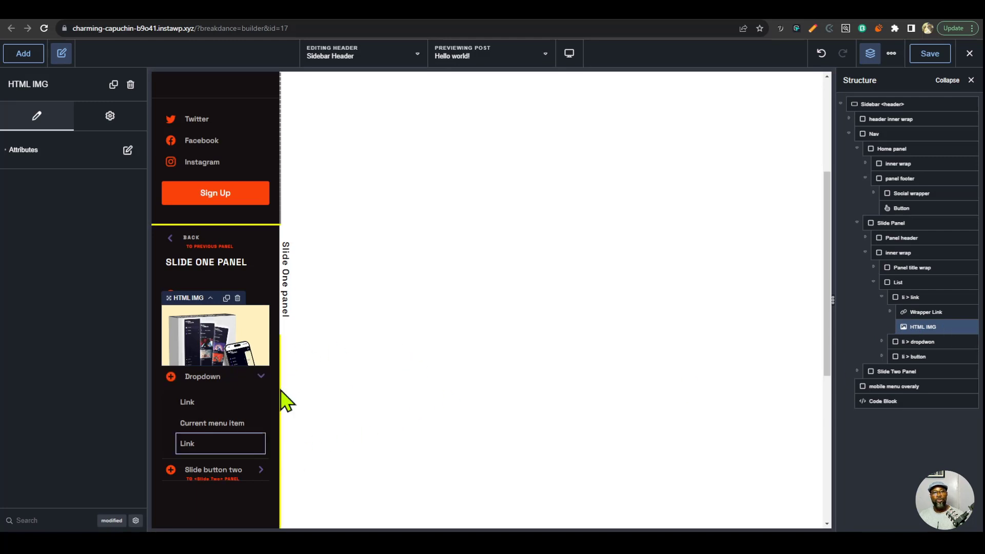
Select the logo image in the sidebar header.
scroll(264, 424, "up", 4)
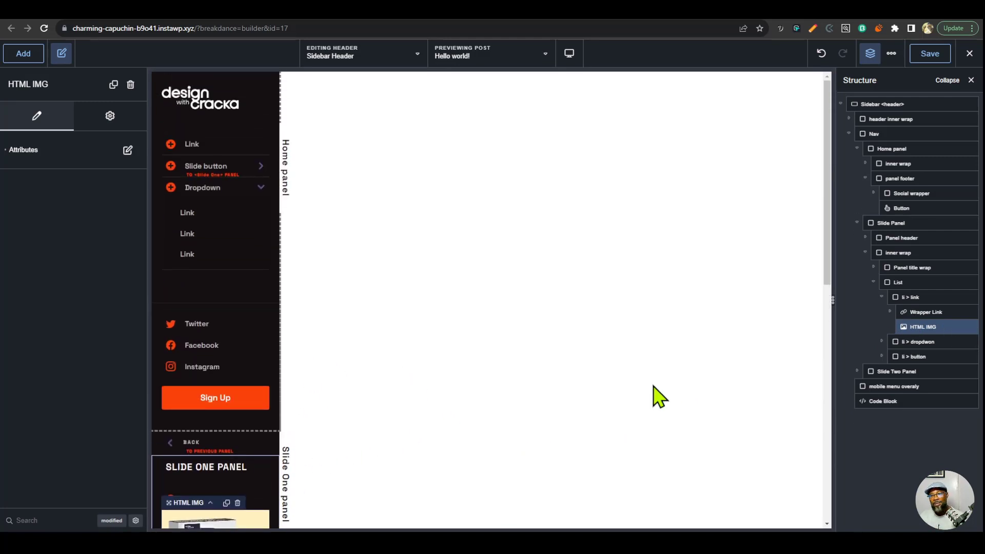
left_click(186, 106)
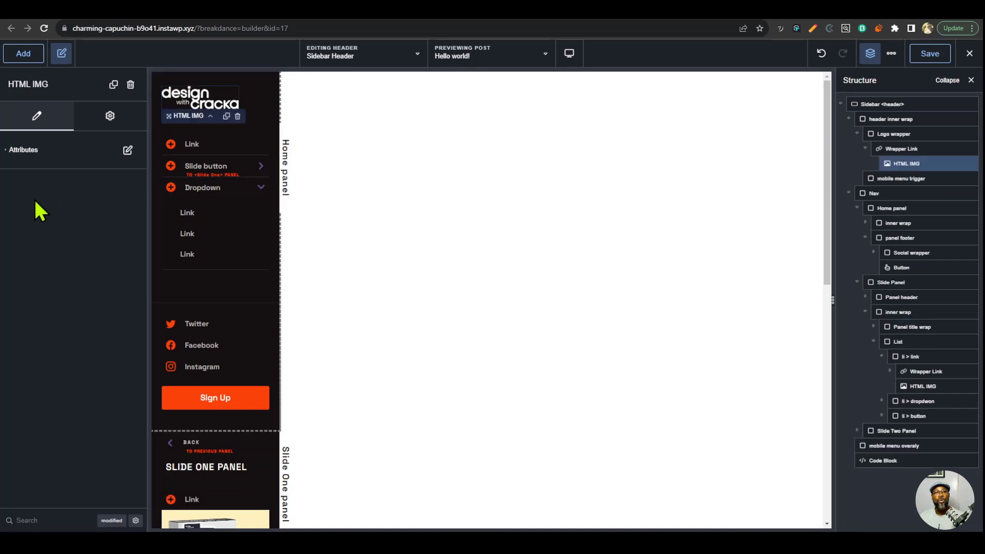